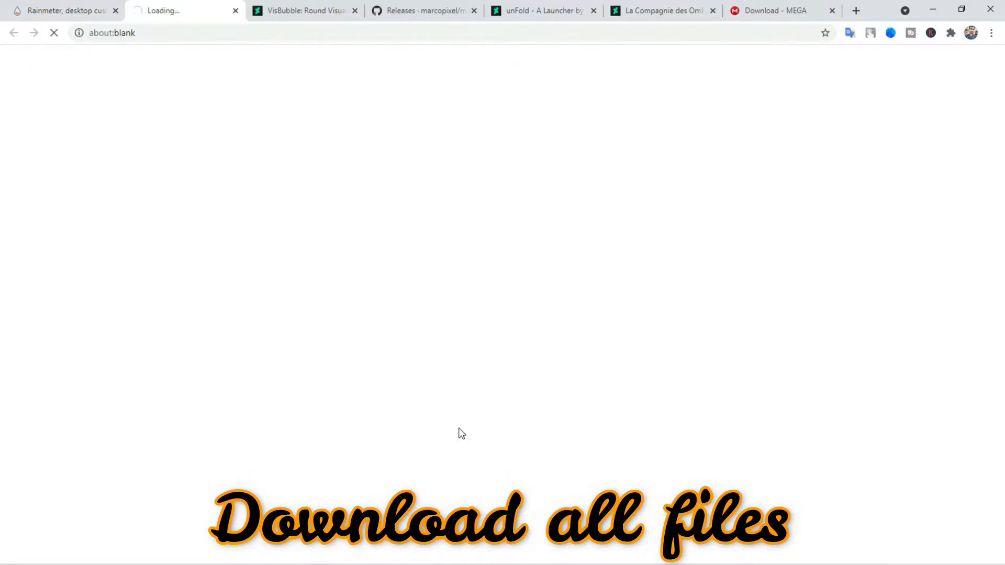
Step: Save the Rainmeter-4.5.5.exe installer and download the free VisBubble round visualizer skin from its DeviantArt page
{"action": "left_click", "coordinate": [385, 279]}
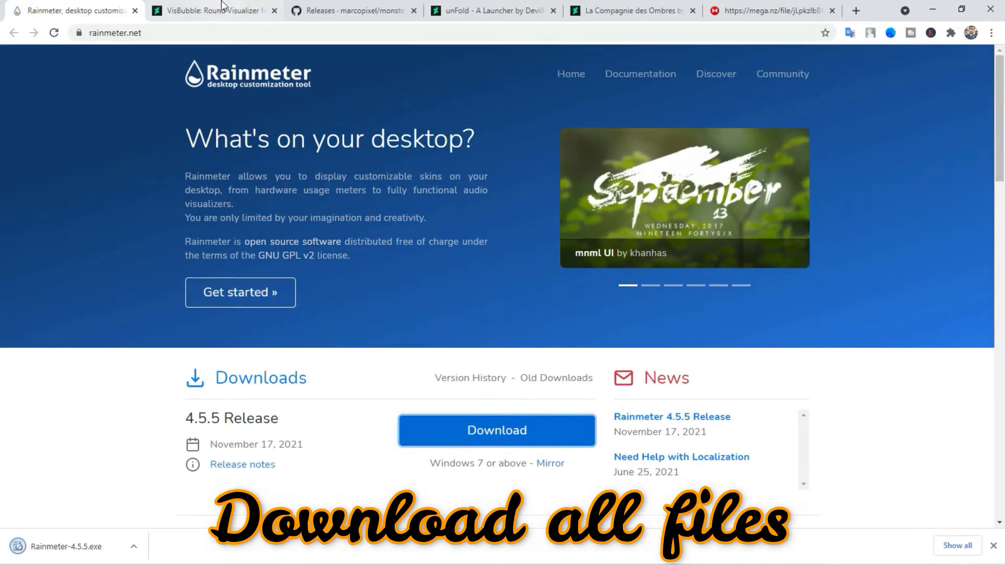
{"action": "left_click", "coordinate": [223, 2]}
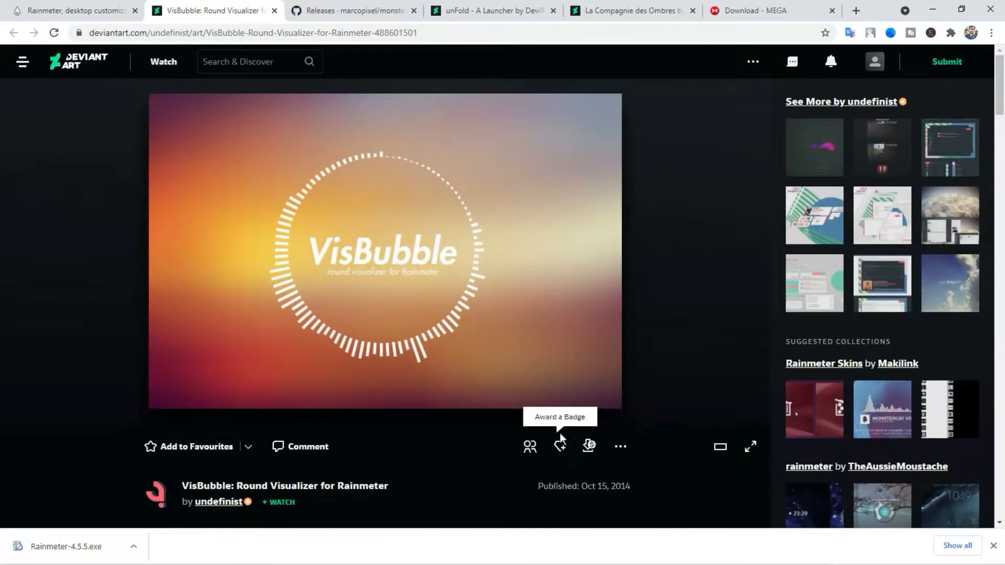
{"action": "left_click", "coordinate": [597, 448]}
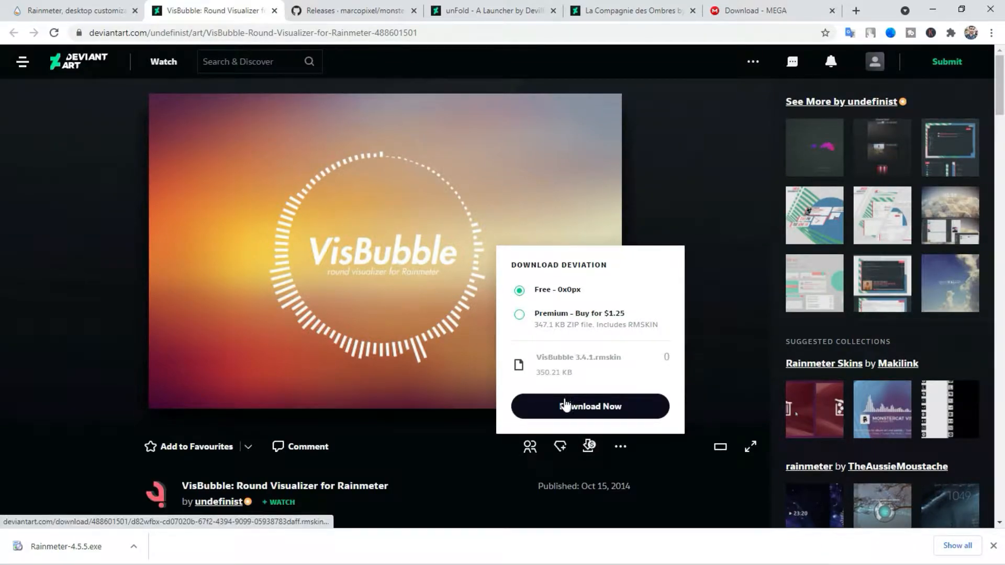
{"action": "left_click", "coordinate": [613, 412]}
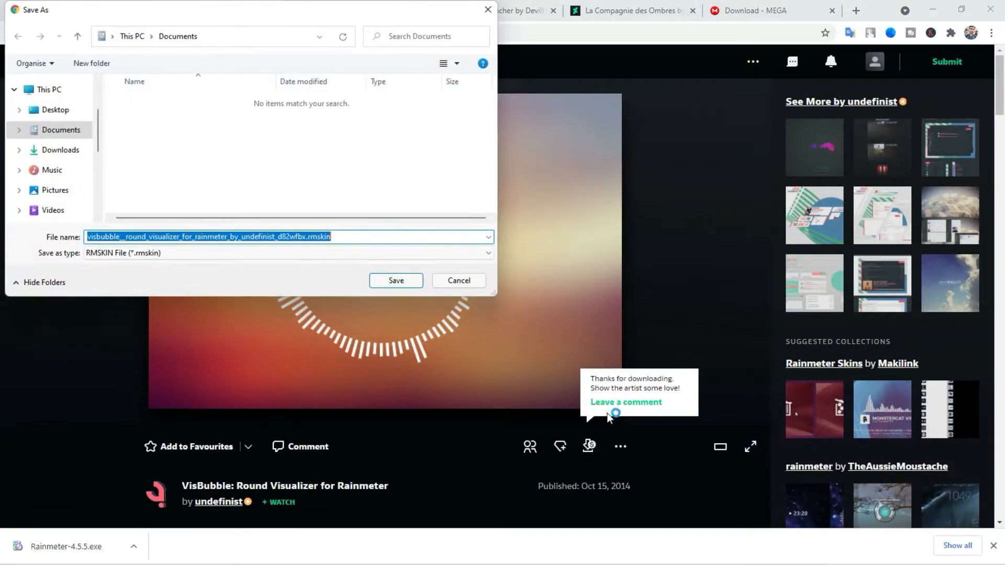
{"action": "left_click", "coordinate": [408, 286]}
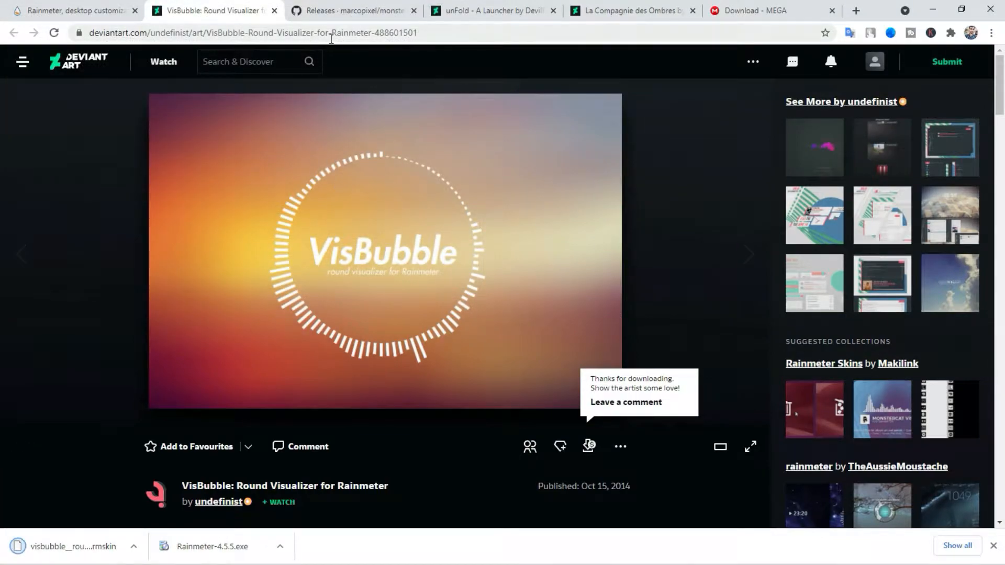
Step: Download Monstercat.Visualizer.for.Rainmeter_2.1.0.rmskin from its GitHub releases page into the Downloads folder
{"action": "left_click", "coordinate": [327, 10]}
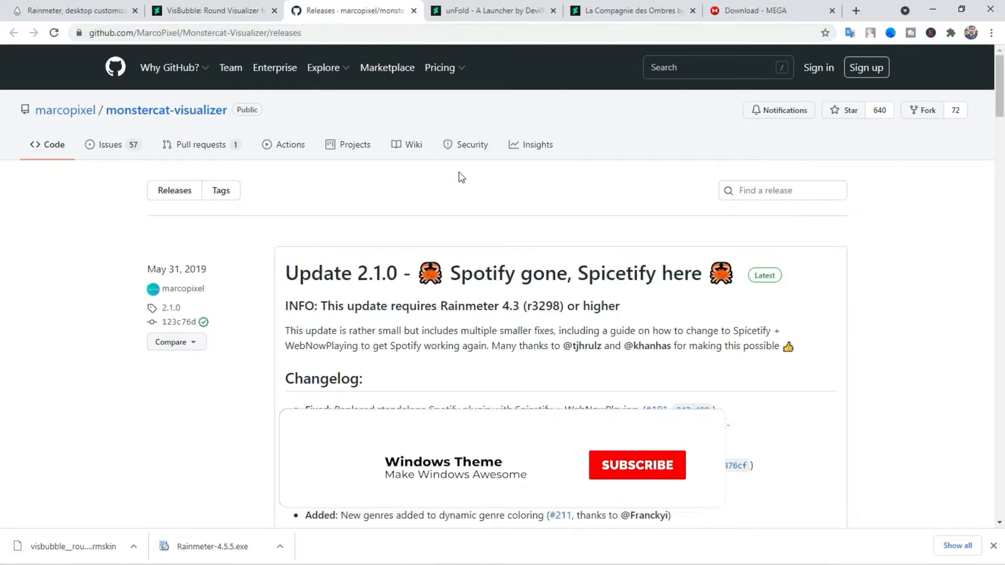
{"action": "scroll", "coordinate": [329, 313], "scroll_direction": "down", "scroll_amount": 7}
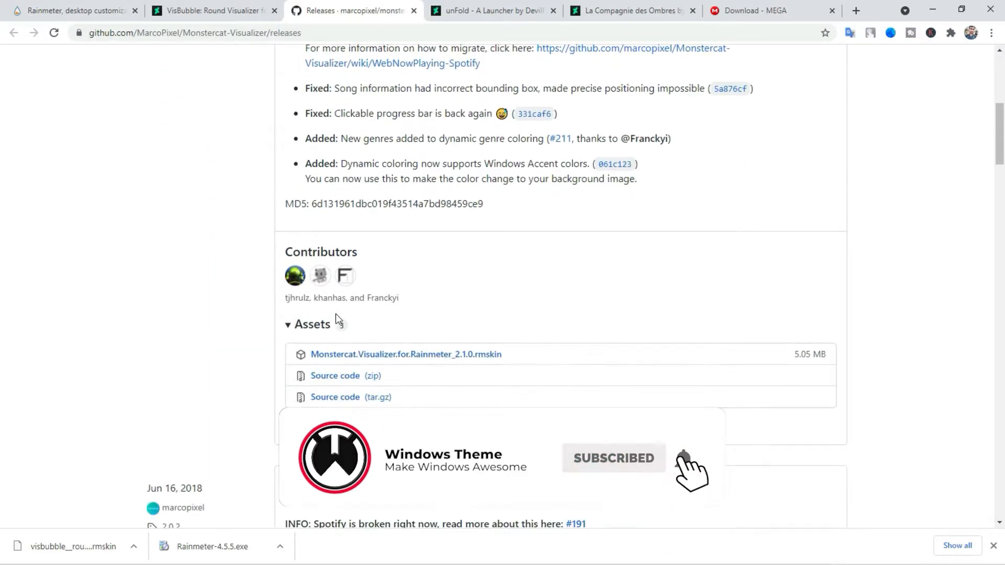
{"action": "left_click", "coordinate": [415, 356]}
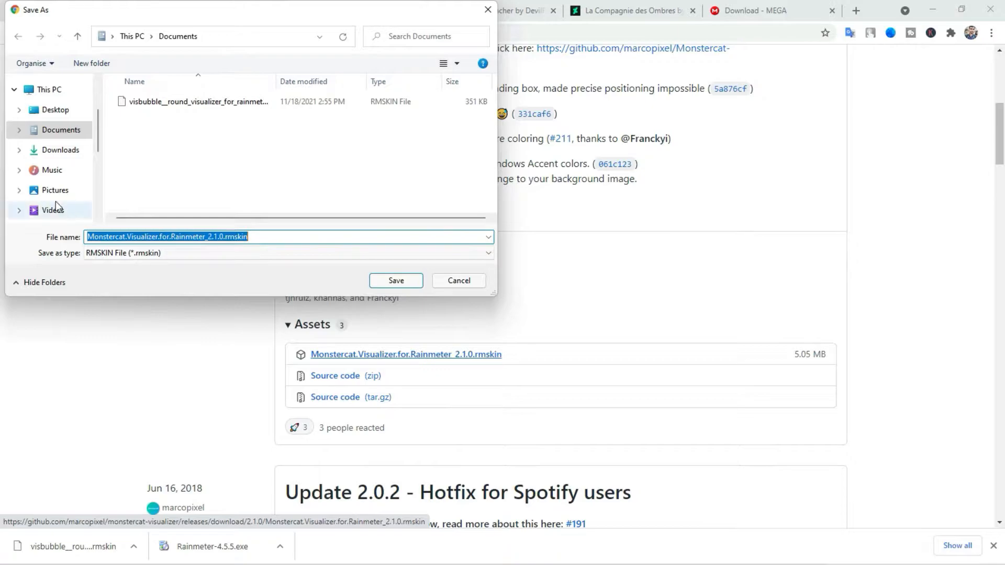
{"action": "left_click", "coordinate": [58, 150]}
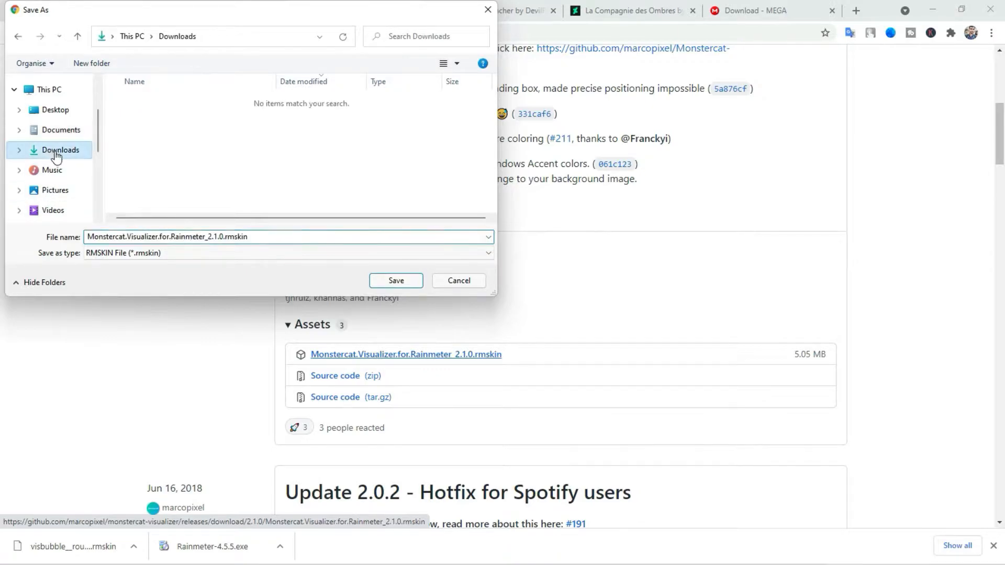
{"action": "left_click", "coordinate": [377, 281]}
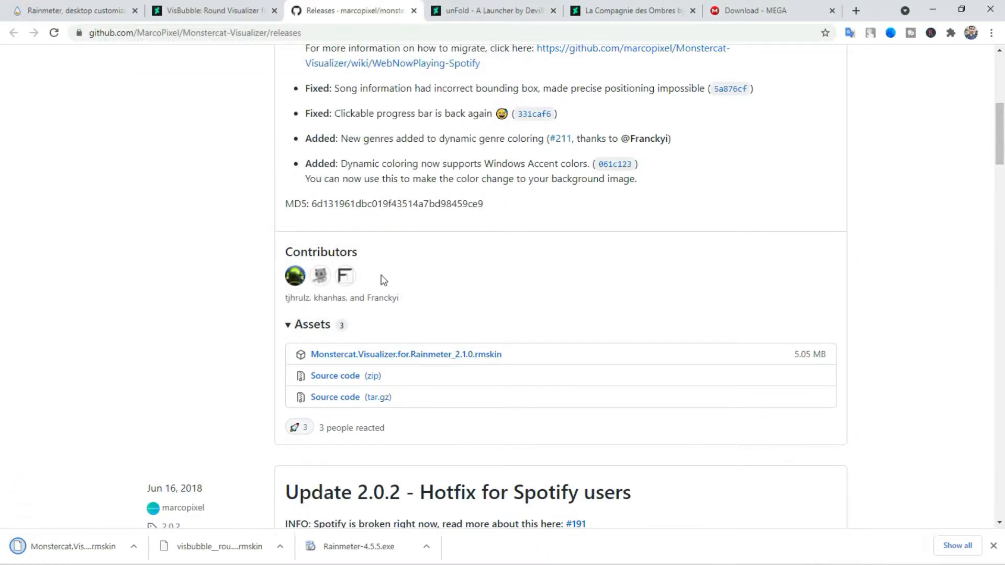
Step: Download the unFold launcher skin and the La Compagnie des Ombres skin from their DeviantArt pages
{"action": "left_click", "coordinate": [475, 13]}
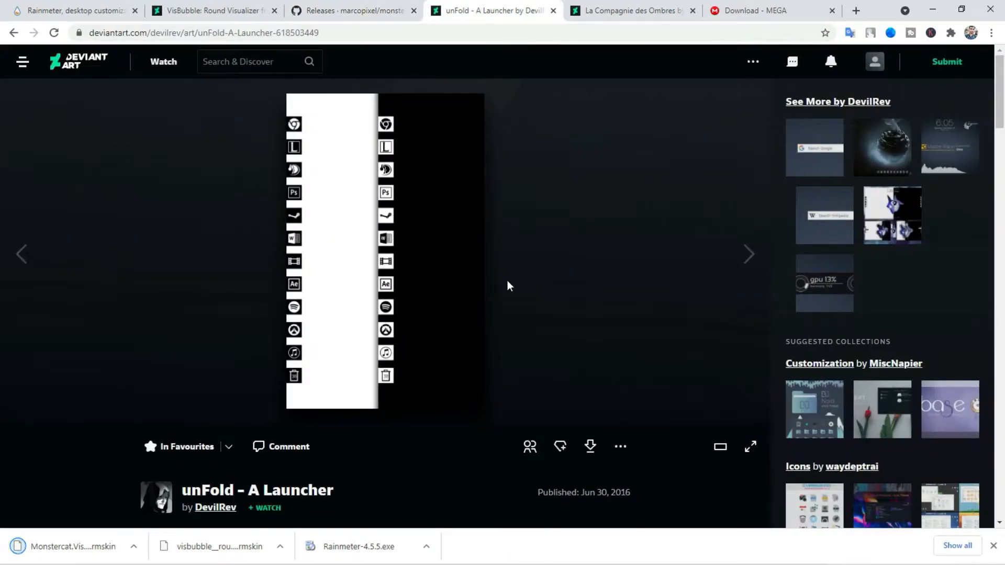
{"action": "left_click", "coordinate": [587, 439]}
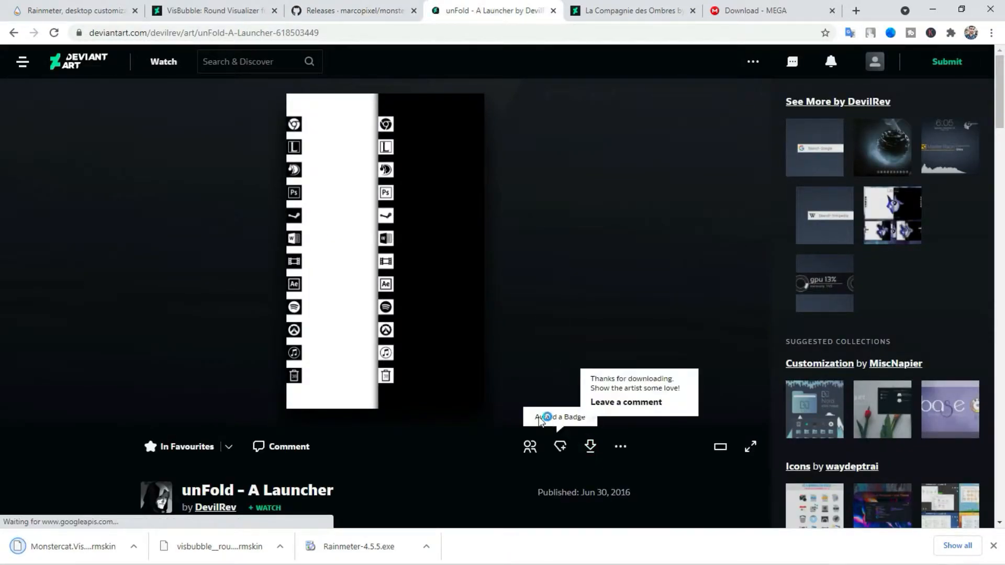
{"action": "left_click", "coordinate": [396, 281]}
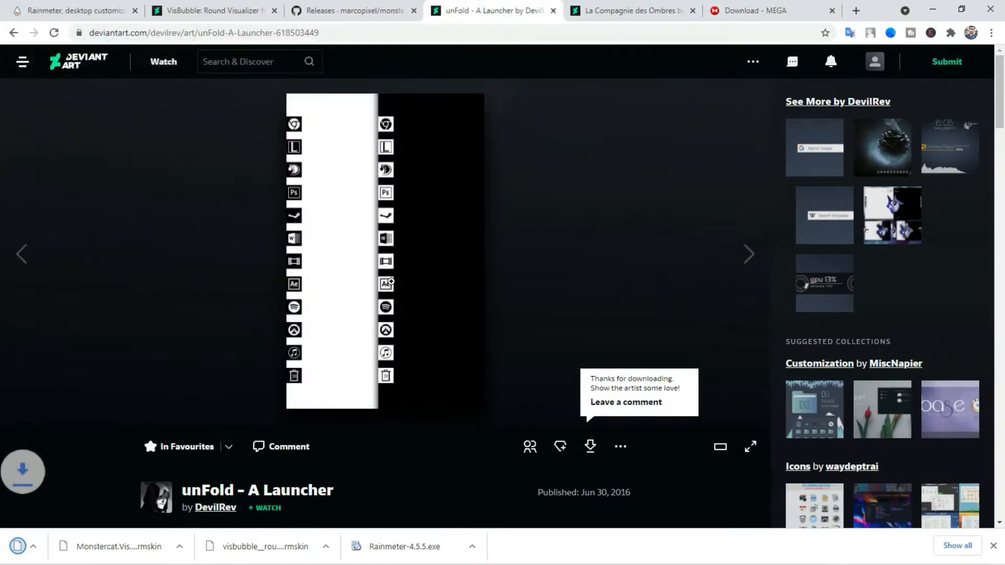
{"action": "left_click", "coordinate": [603, 15]}
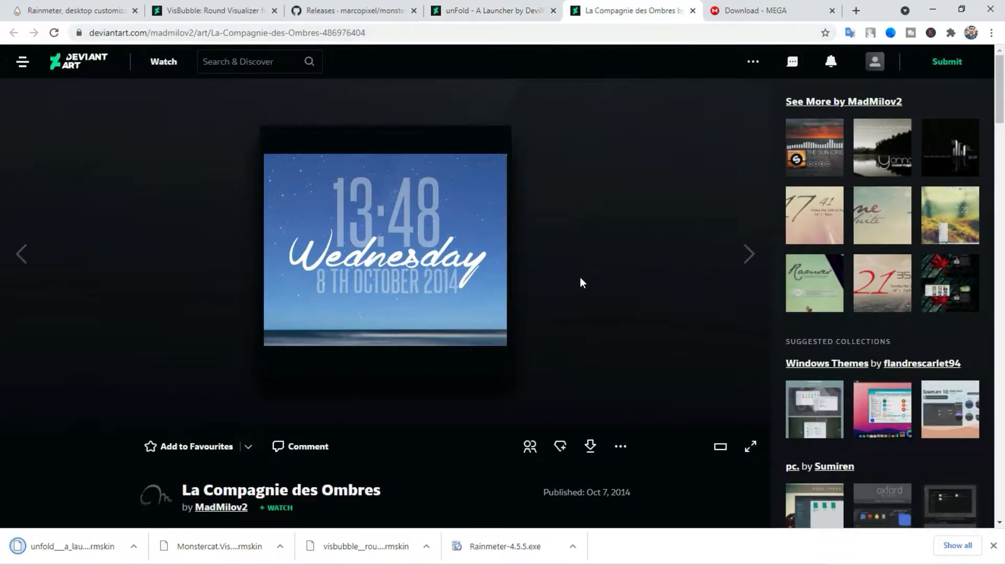
{"action": "left_click", "coordinate": [596, 449]}
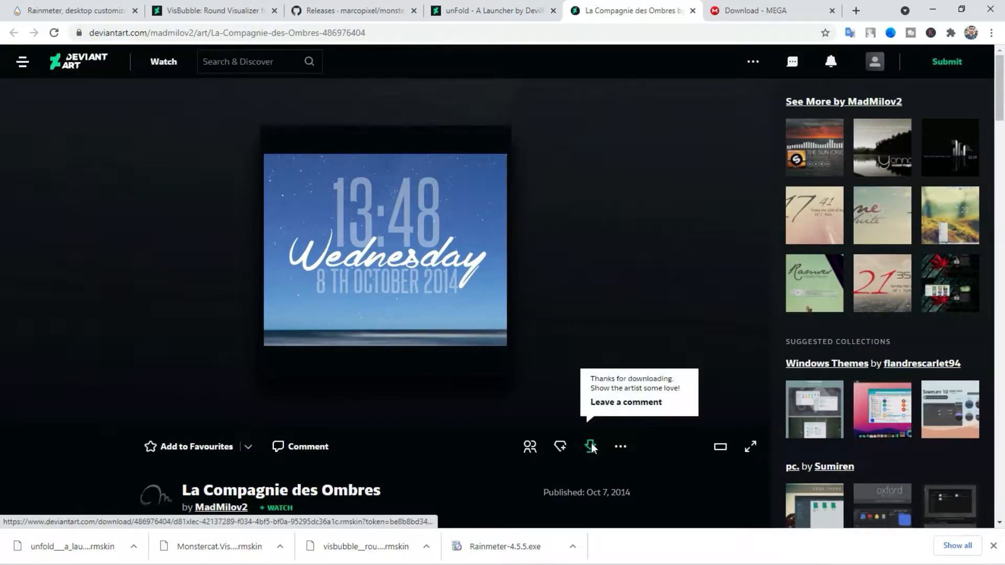
{"action": "left_click", "coordinate": [395, 282]}
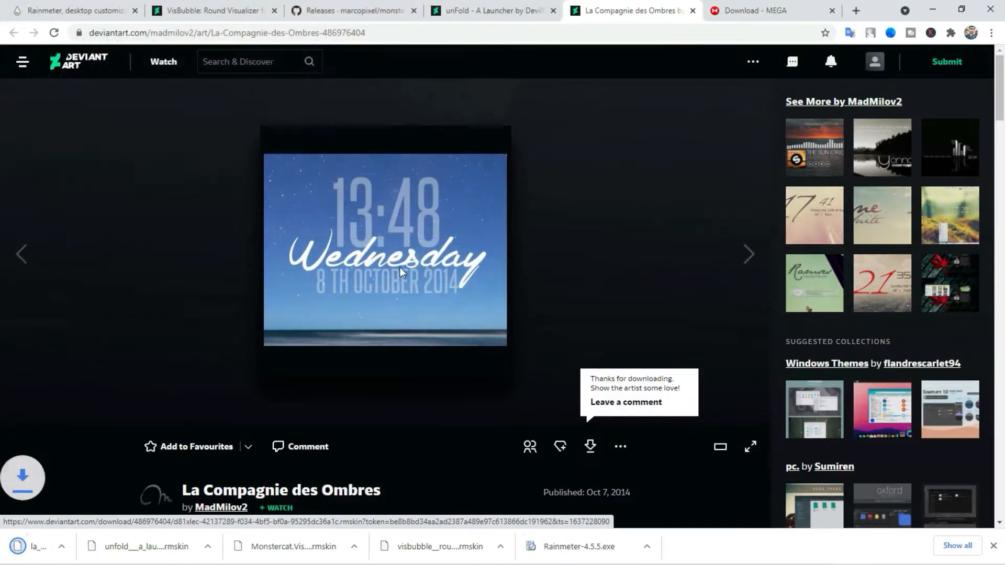
Step: Download Daft Punk Windows Theme.zip from MEGA into the Downloads folder and close the browser
{"action": "left_click", "coordinate": [749, 10]}
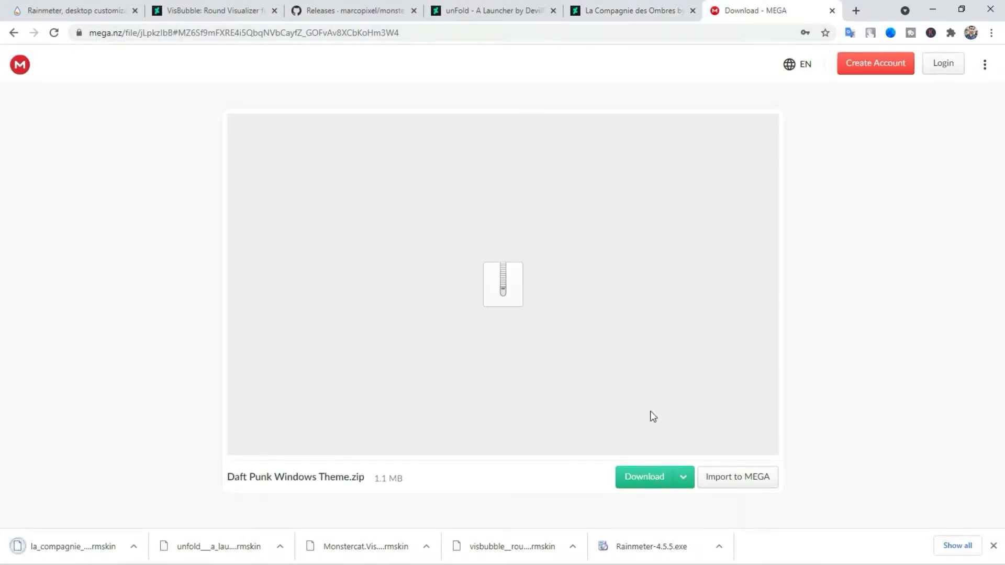
{"action": "left_click", "coordinate": [648, 477]}
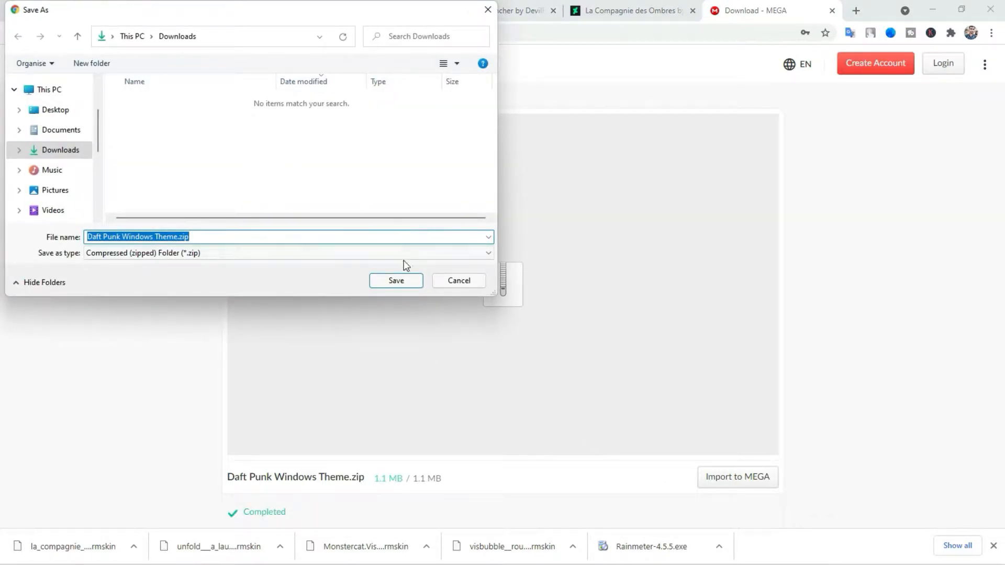
{"action": "left_click", "coordinate": [395, 281]}
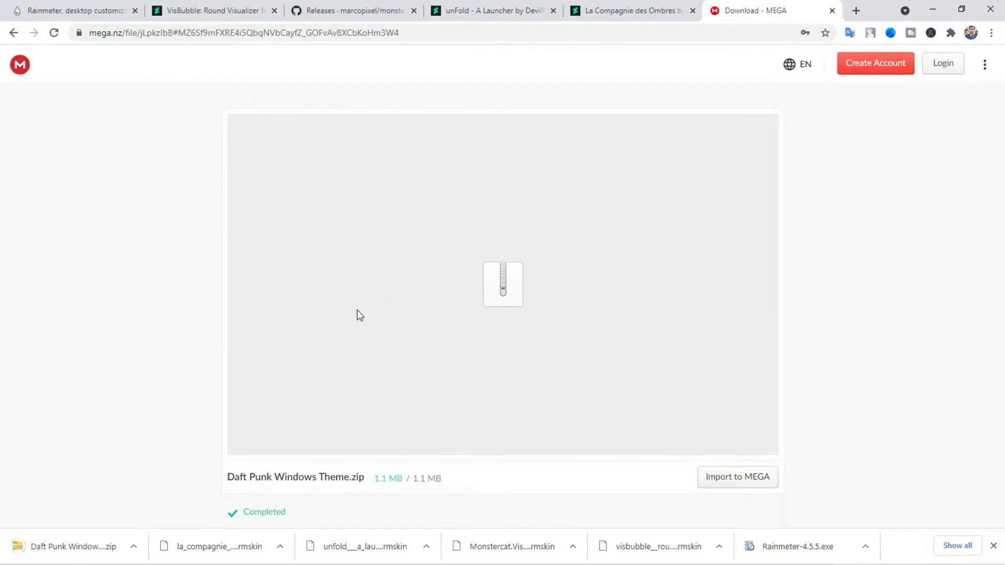
{"action": "left_click", "coordinate": [990, 10]}
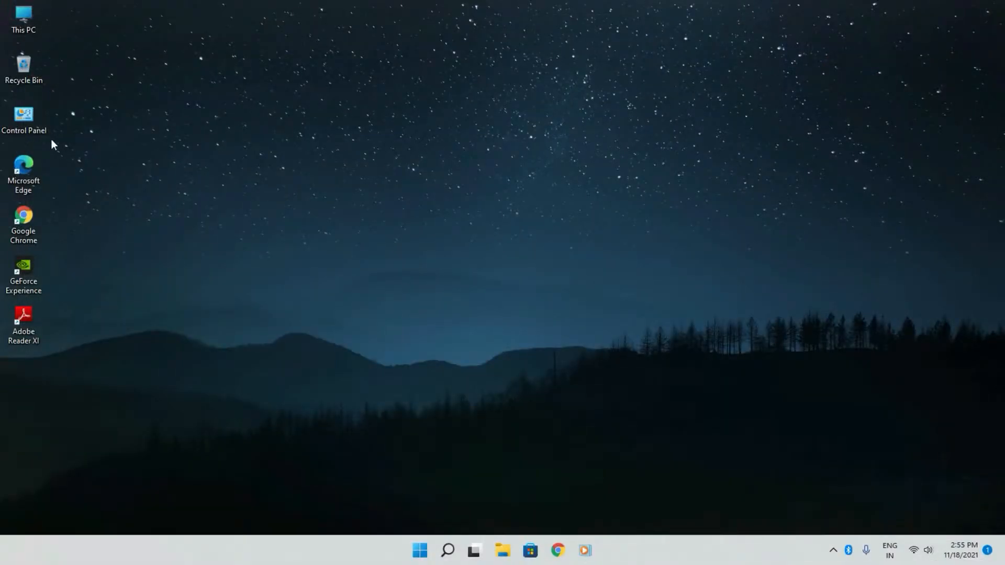
Step: Install Rainmeter-4.5.5.exe from the Downloads folder in English, with the 64-bit version and launch on startup, and run Rainmeter
{"action": "double_click", "coordinate": [29, 18]}
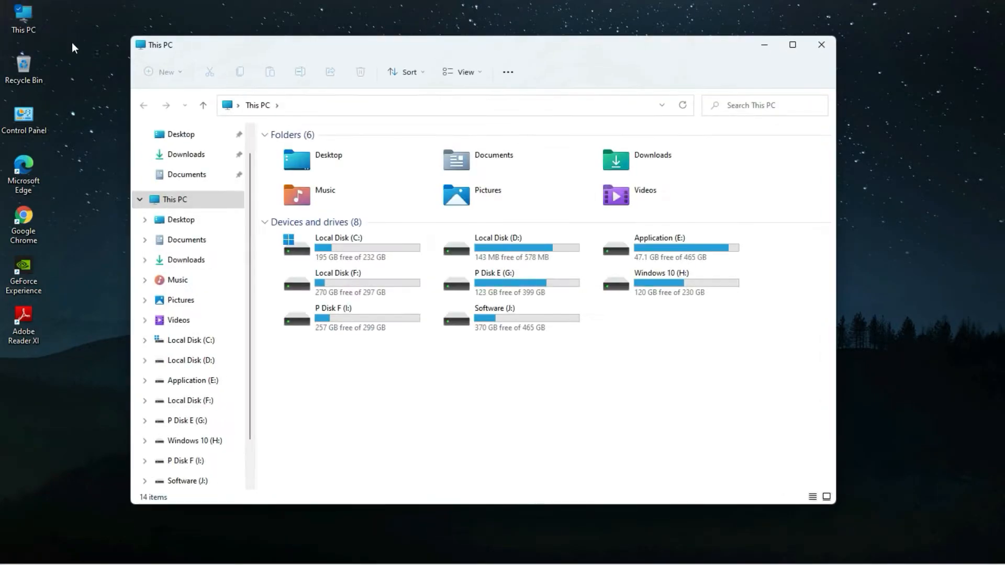
{"action": "double_click", "coordinate": [675, 163]}
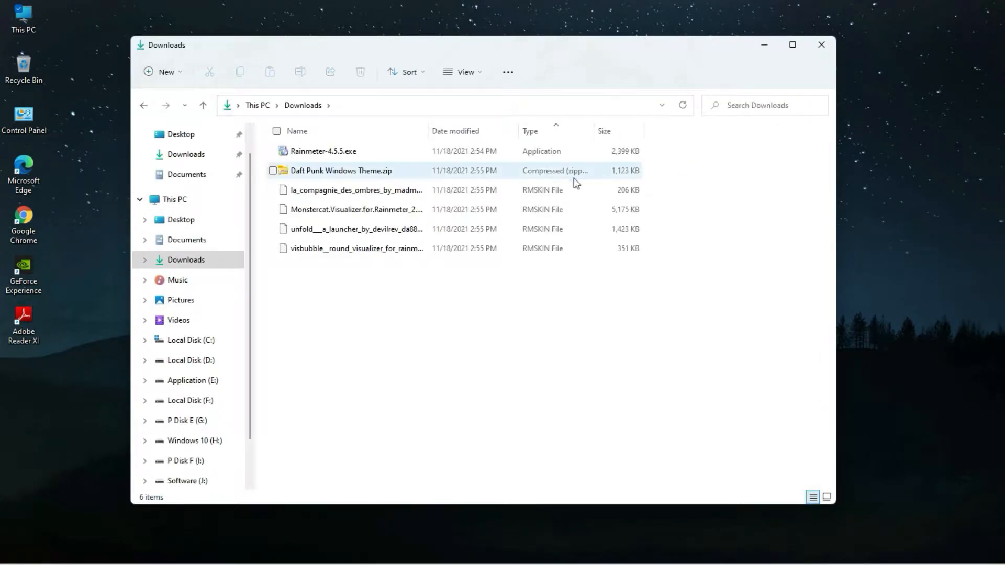
{"action": "double_click", "coordinate": [326, 152]}
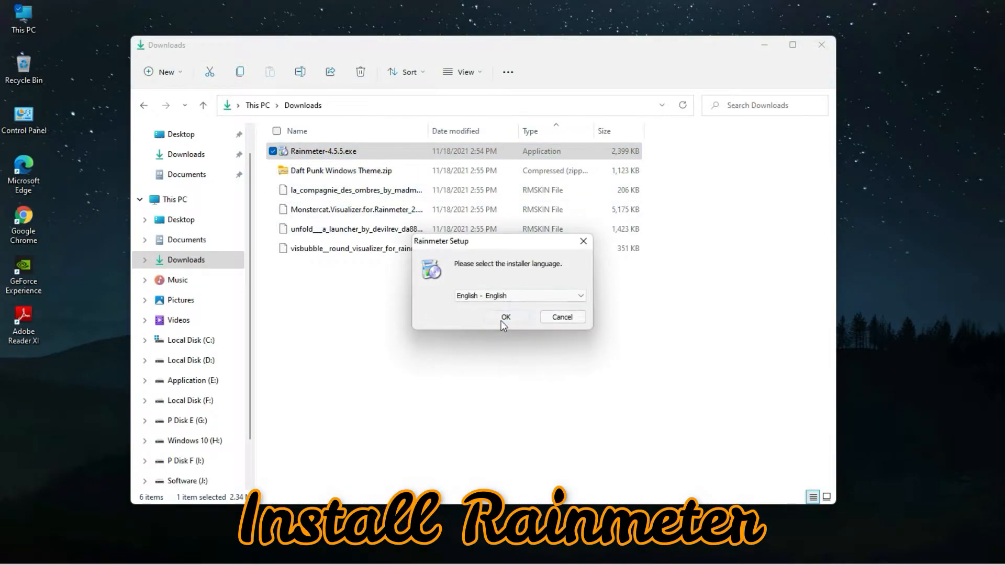
{"action": "left_click", "coordinate": [504, 321]}
{"action": "left_click", "coordinate": [584, 385]}
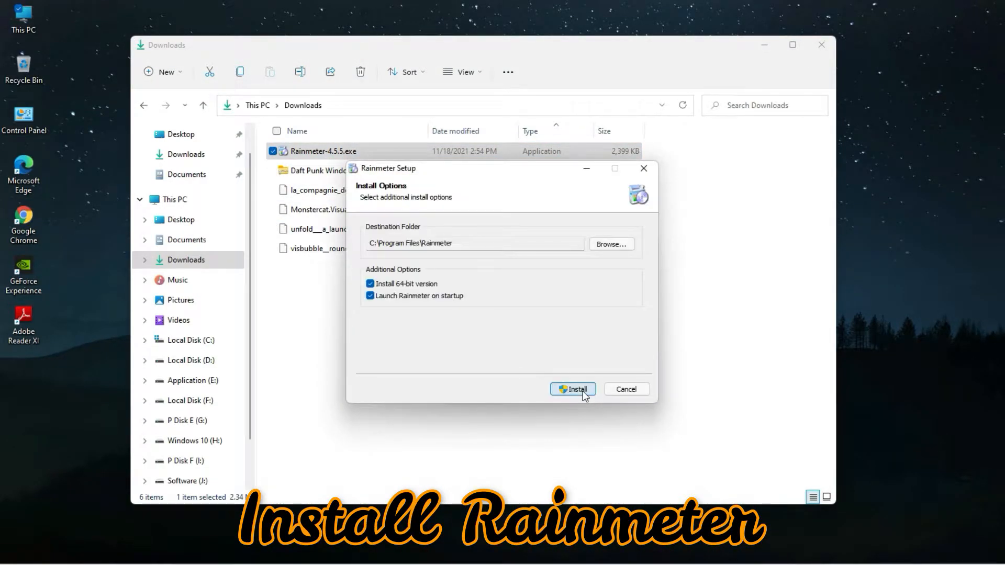
{"action": "left_click", "coordinate": [575, 390]}
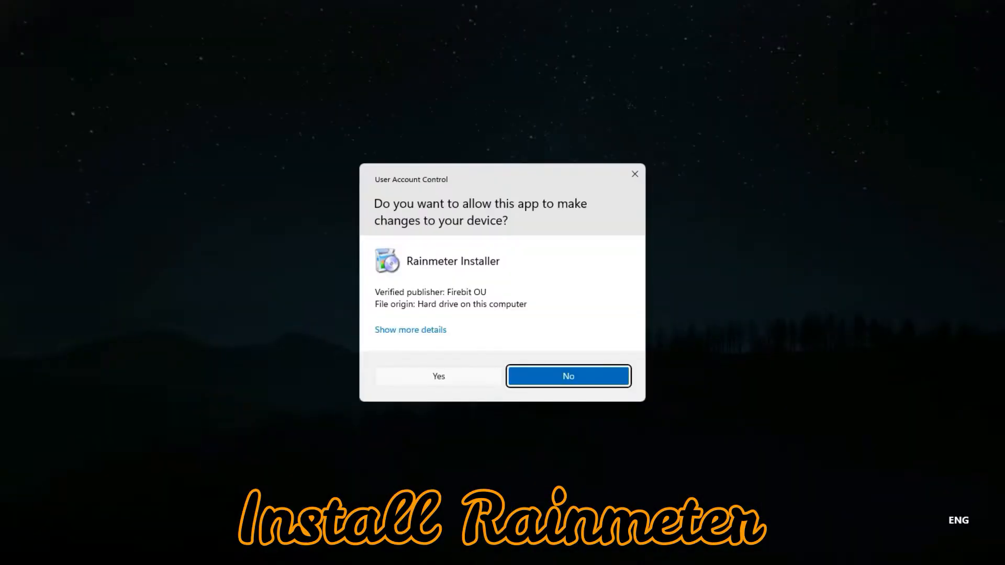
{"action": "left_click", "coordinate": [445, 378]}
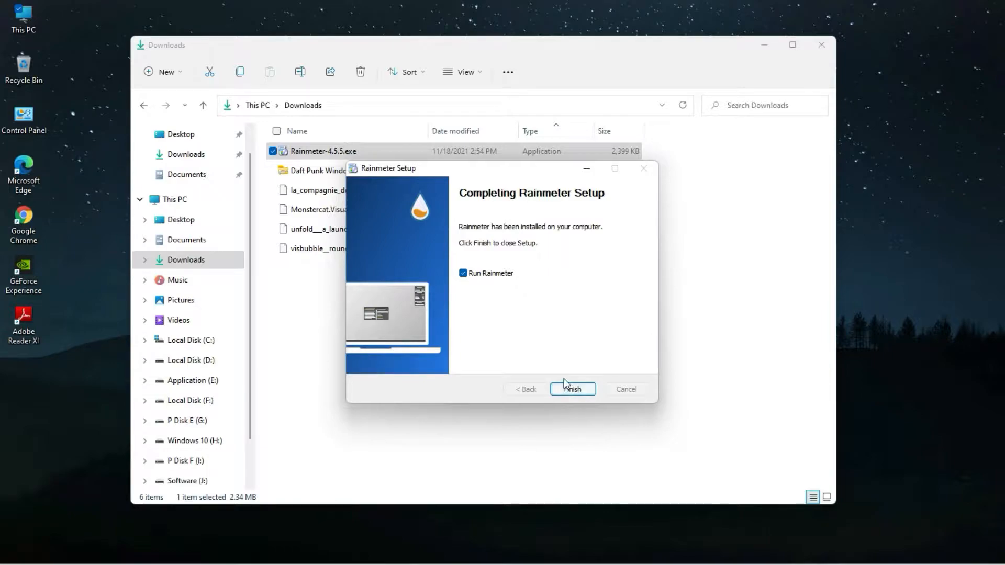
{"action": "key", "text": "Return"}
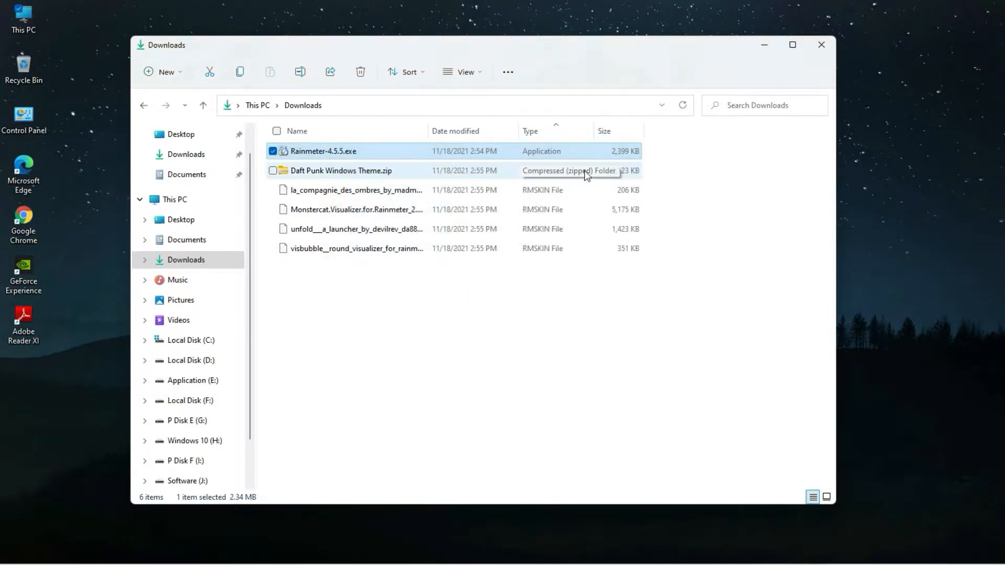
Step: Unload the default illustro Welcome, Disk, System and clock skins from the desktop
{"action": "left_click", "coordinate": [764, 46]}
{"action": "right_click", "coordinate": [597, 235]}
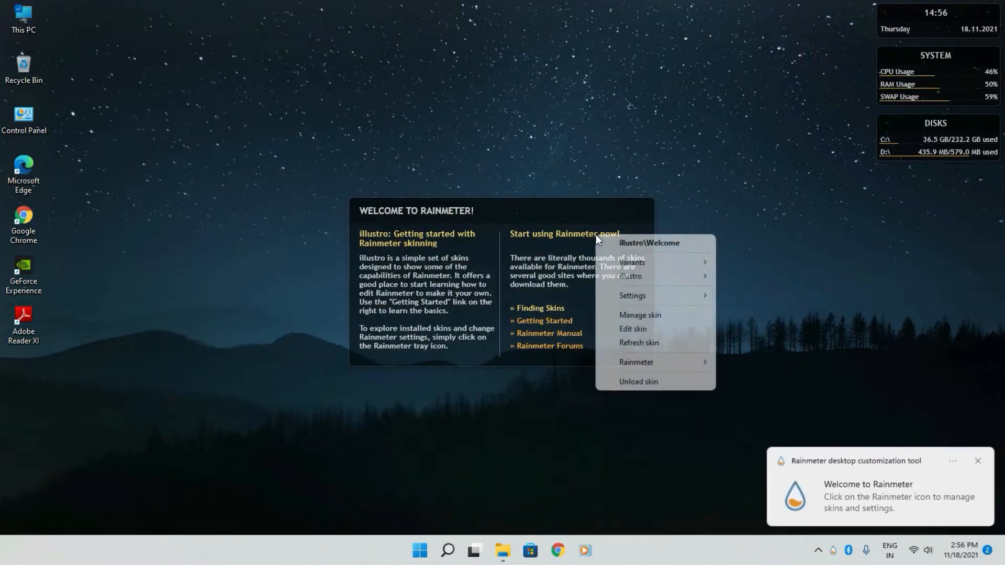
{"action": "left_click", "coordinate": [623, 382]}
{"action": "right_click", "coordinate": [914, 145]}
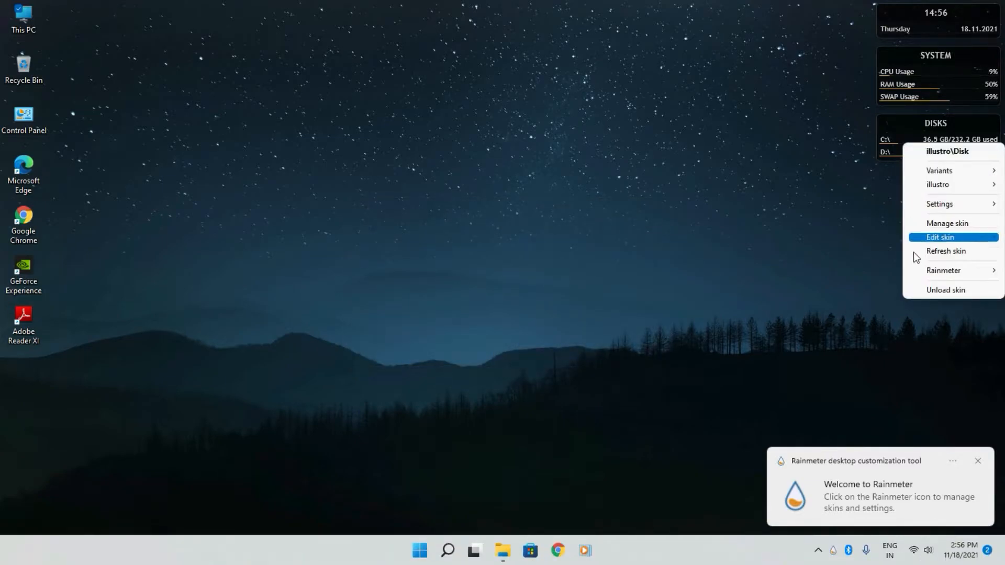
{"action": "left_click", "coordinate": [920, 294]}
{"action": "right_click", "coordinate": [904, 100]}
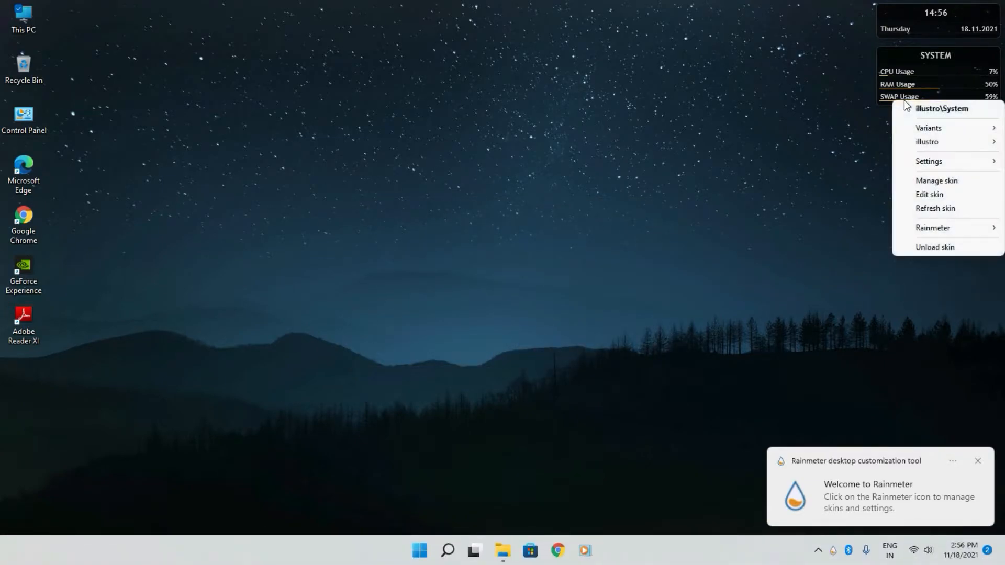
{"action": "left_click", "coordinate": [927, 247]}
{"action": "right_click", "coordinate": [905, 31]}
{"action": "left_click", "coordinate": [917, 175]}
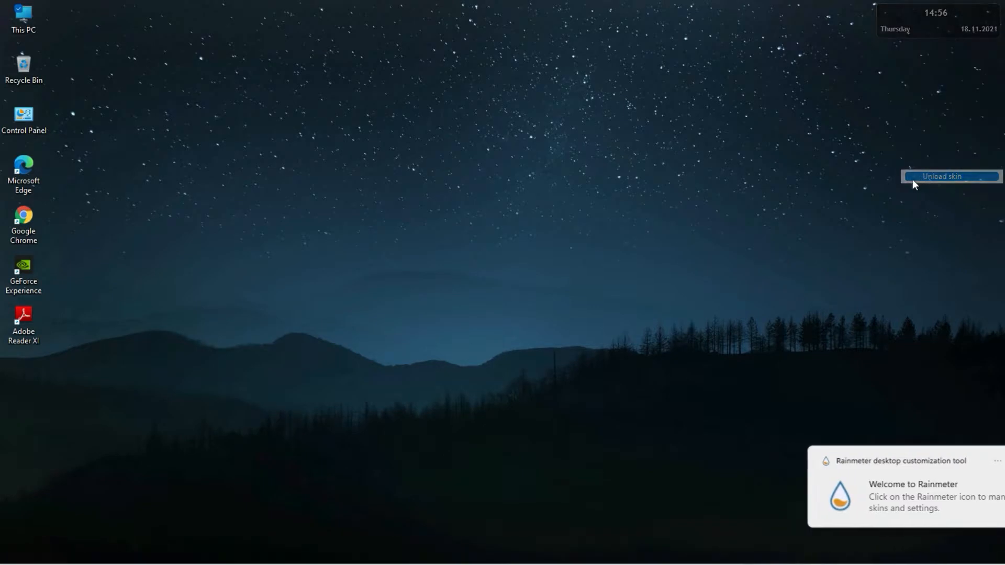
Step: Install the VisBubble skin package from the Downloads folder without loading its included skins
{"action": "left_click", "coordinate": [503, 551]}
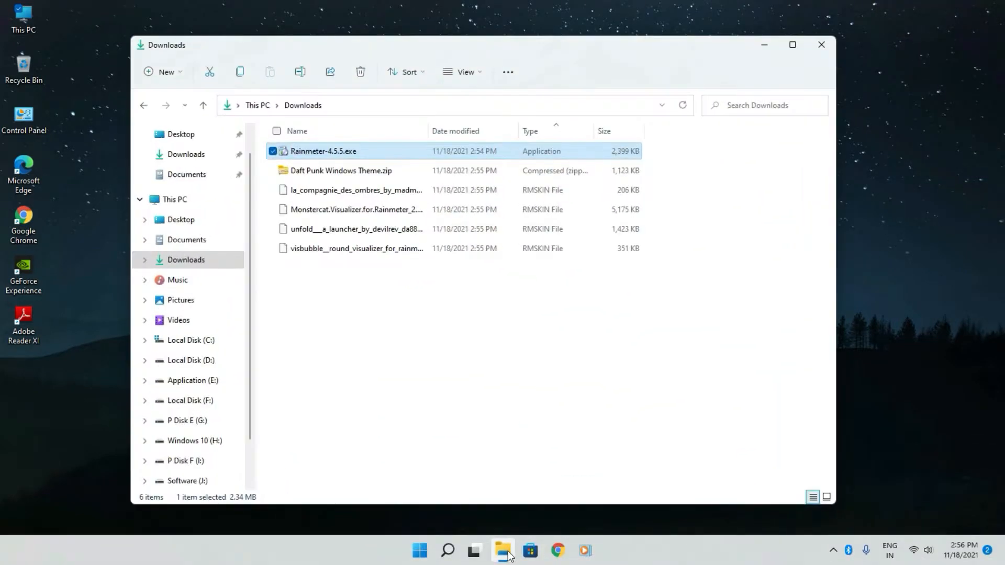
{"action": "left_click", "coordinate": [491, 423]}
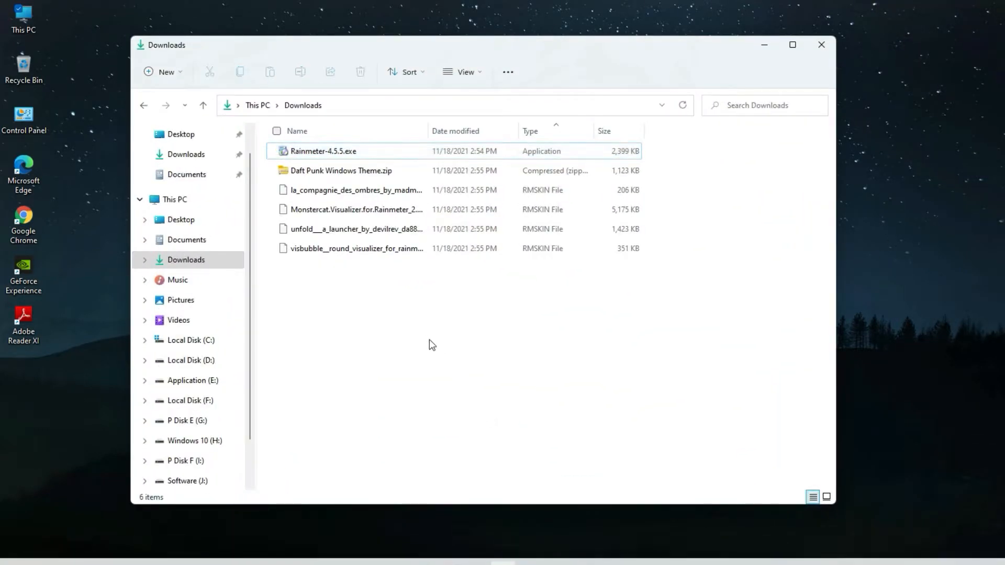
{"action": "double_click", "coordinate": [338, 250]}
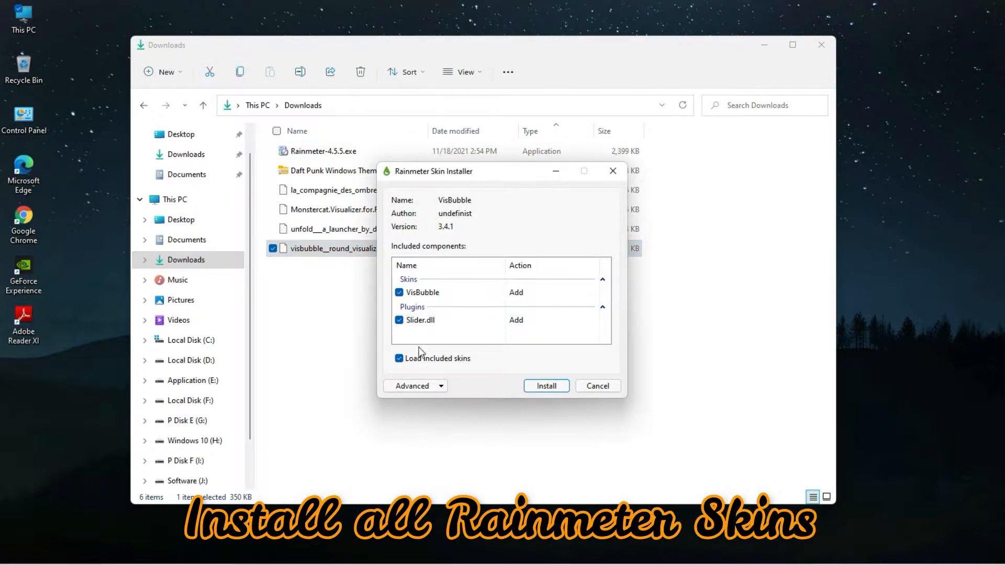
{"action": "left_click", "coordinate": [547, 387]}
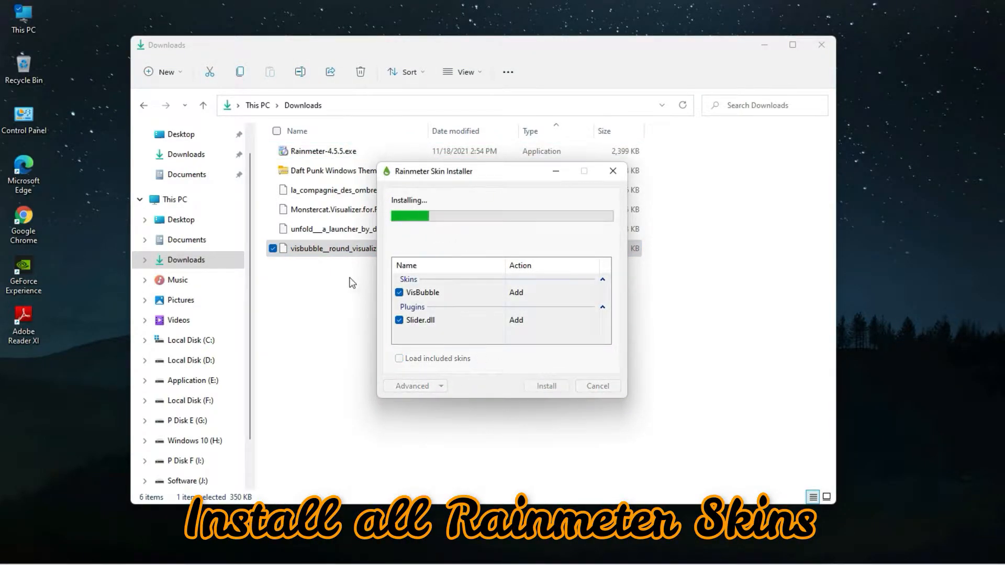
Step: Install the unFold launcher skin package from the Downloads folder
{"action": "left_click", "coordinate": [329, 232]}
{"action": "double_click", "coordinate": [329, 232]}
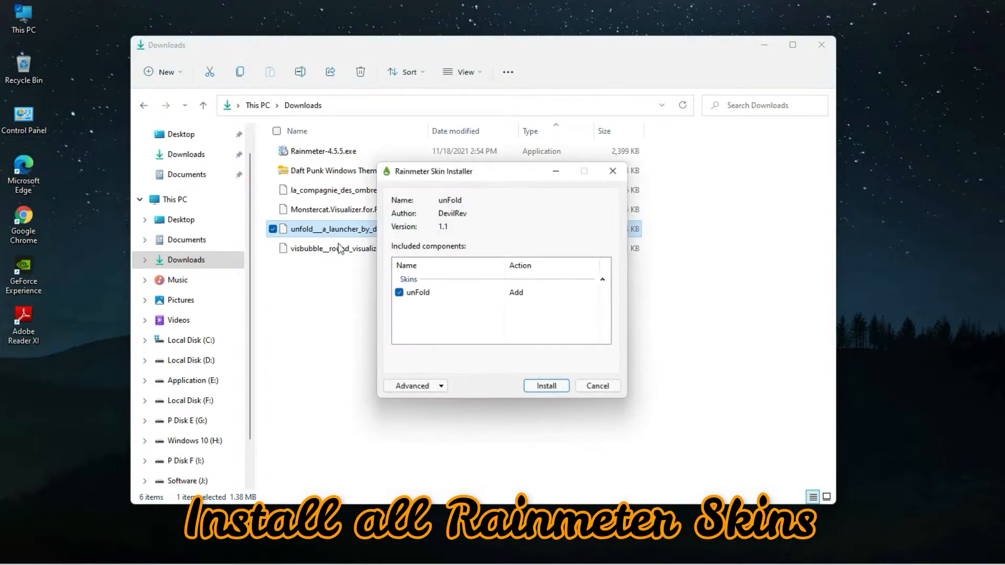
{"action": "left_click", "coordinate": [541, 390]}
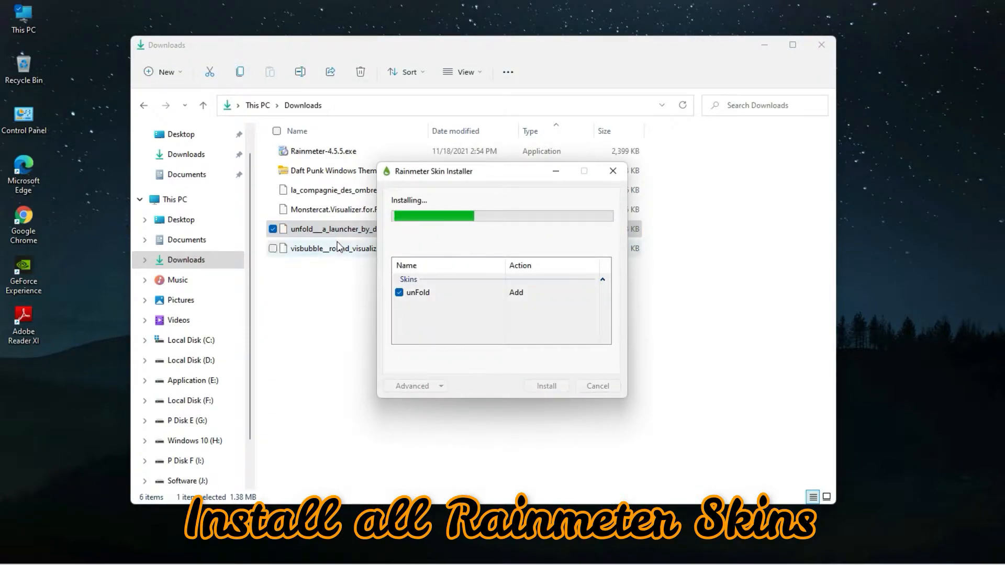
Step: Install the Monstercat Visualizer for Rainmeter skin package from the Downloads folder without loading its included skins
{"action": "double_click", "coordinate": [333, 211]}
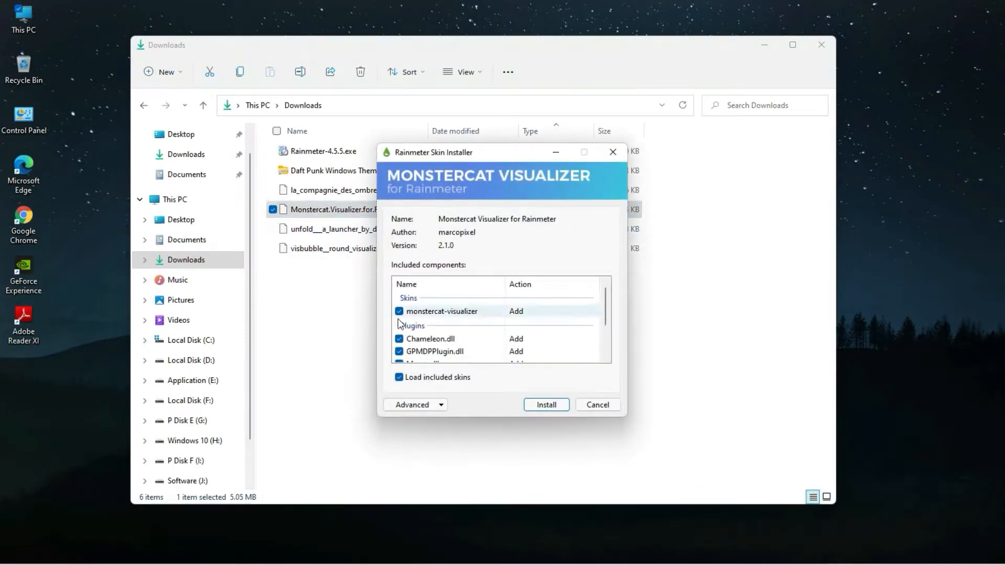
{"action": "left_click", "coordinate": [421, 379]}
{"action": "scroll", "coordinate": [467, 322], "scroll_direction": "down", "scroll_amount": 2}
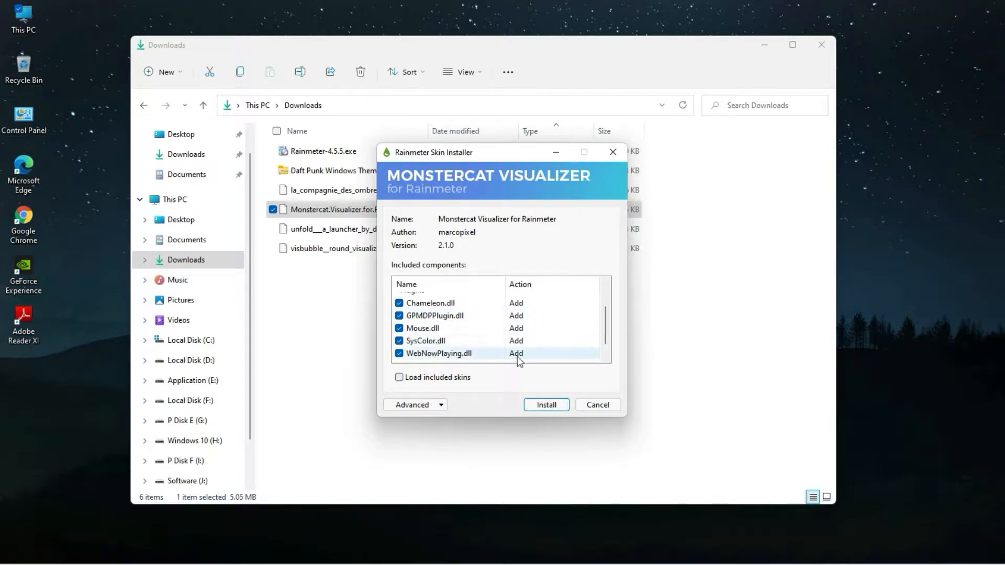
{"action": "left_click", "coordinate": [544, 405]}
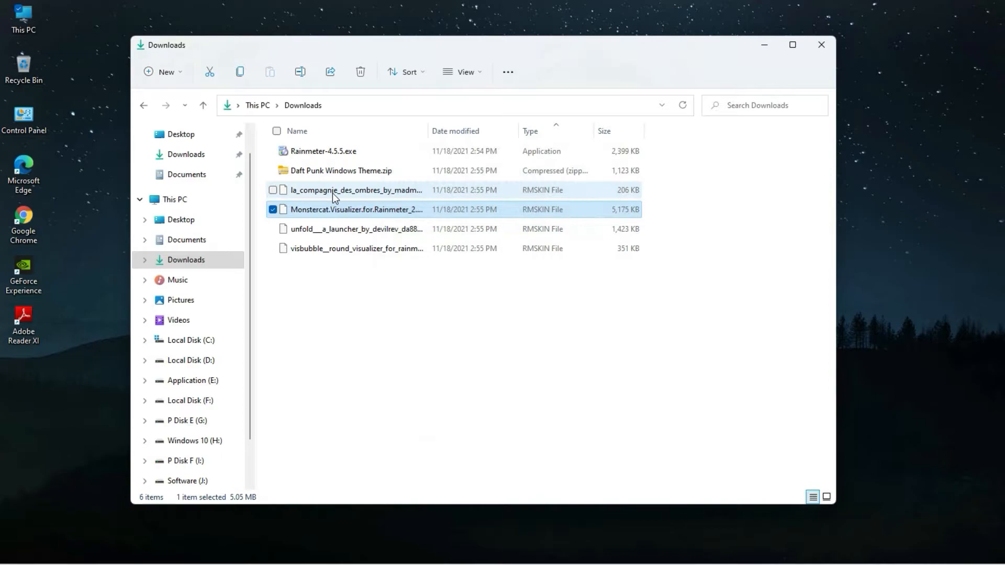
Step: Install the La Compagnie des Ombres - Clock skin package from the Downloads folder without loading its included skins
{"action": "double_click", "coordinate": [332, 193]}
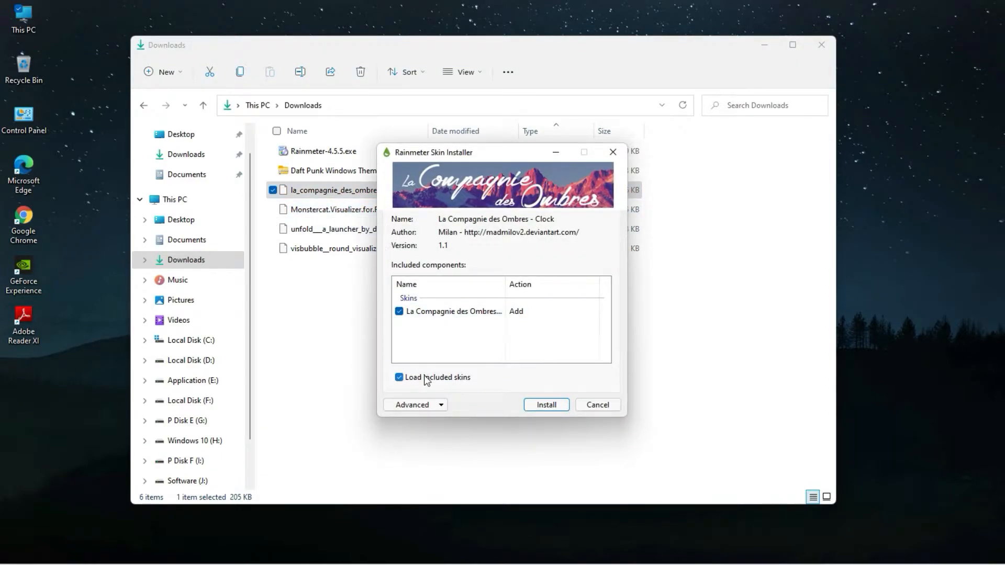
{"action": "left_click", "coordinate": [540, 401]}
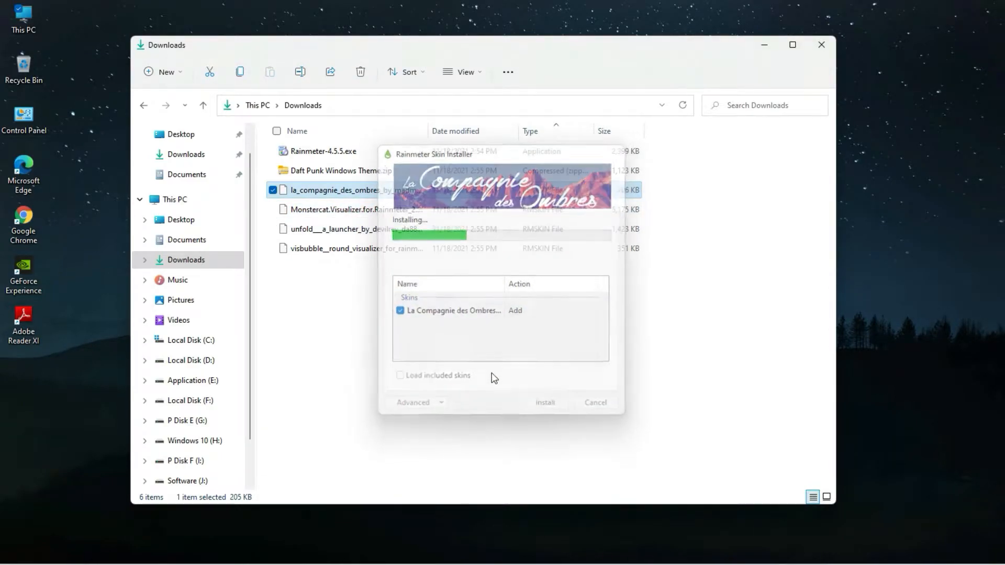
{"action": "left_click", "coordinate": [376, 281]}
Step: Extract Daft Punk Windows Theme.zip with 7-Zip into its own Daft Punk Windows Theme folder and open that folder
{"action": "right_click", "coordinate": [321, 177]}
{"action": "mouse_move", "coordinate": [469, 239]}
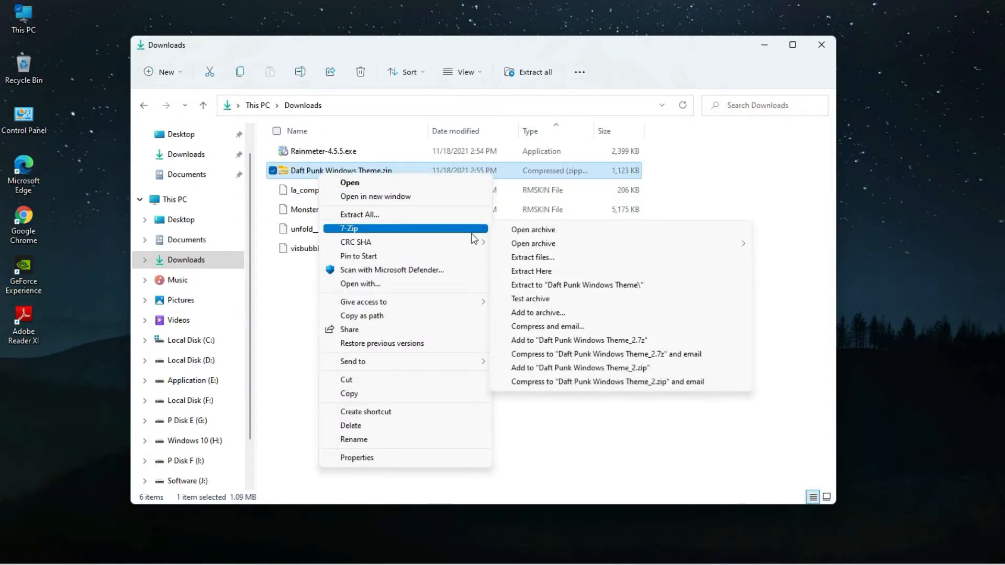
{"action": "left_click", "coordinate": [586, 285]}
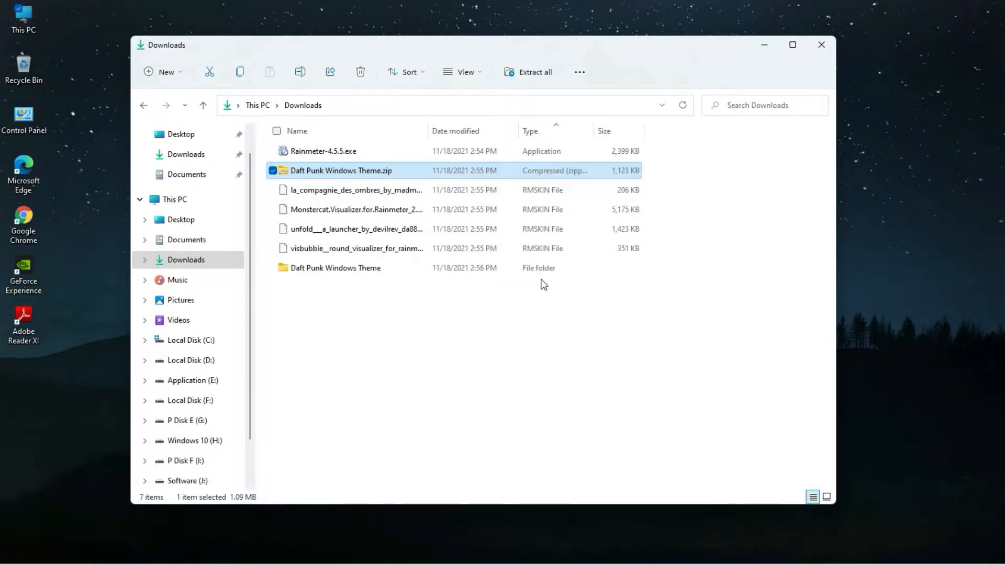
{"action": "double_click", "coordinate": [337, 268]}
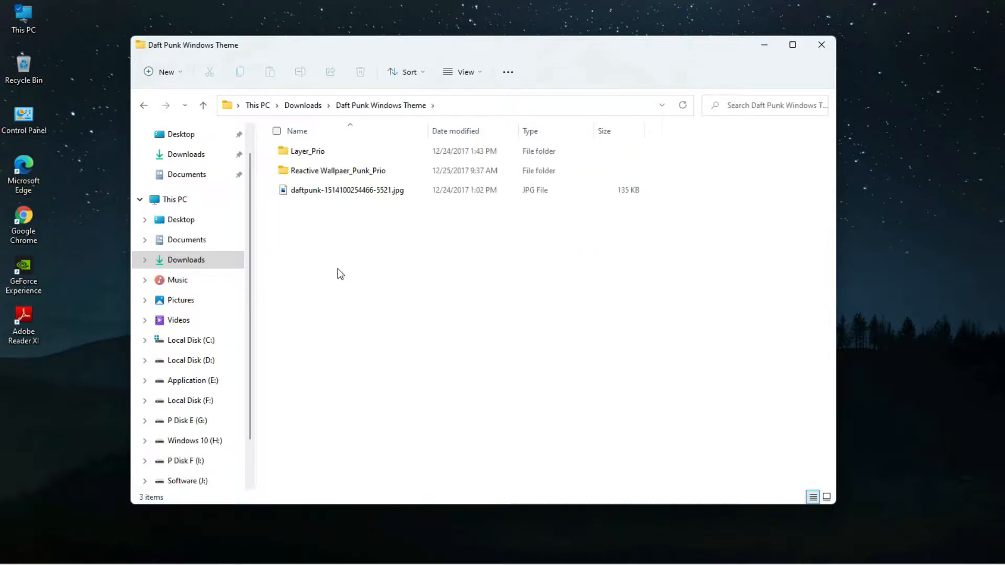
{"action": "left_click", "coordinate": [313, 194]}
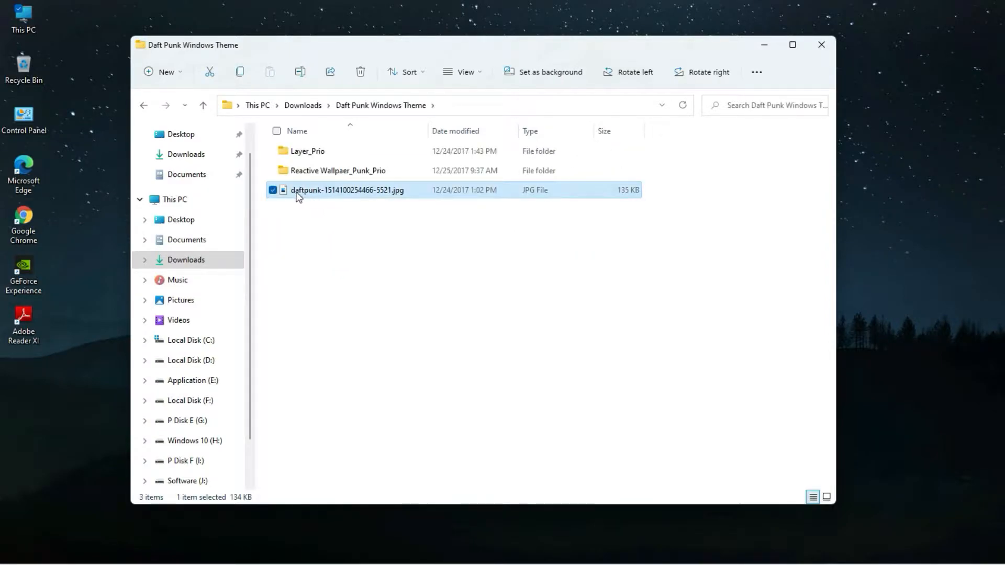
{"action": "right_click", "coordinate": [301, 196]}
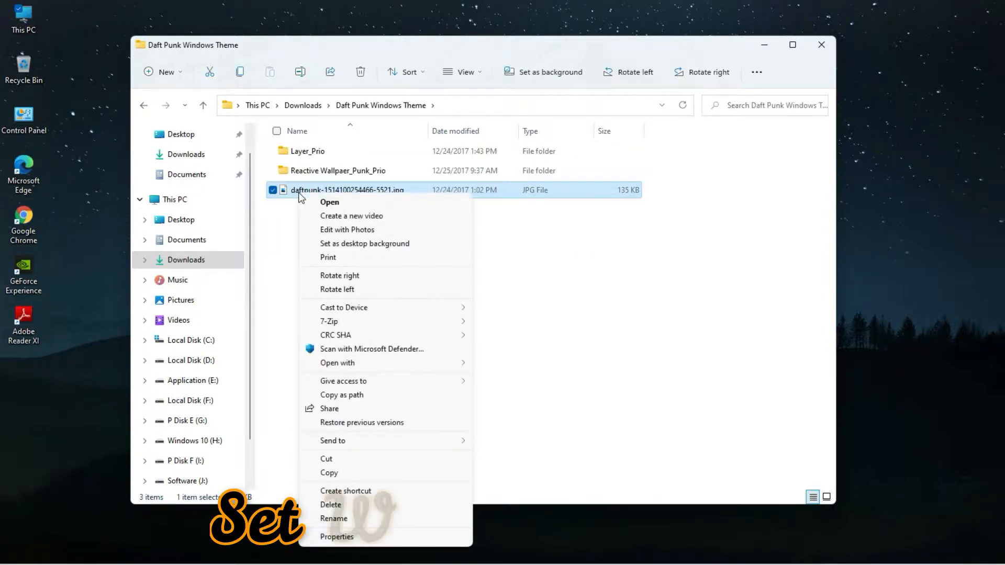
{"action": "left_click", "coordinate": [359, 245]}
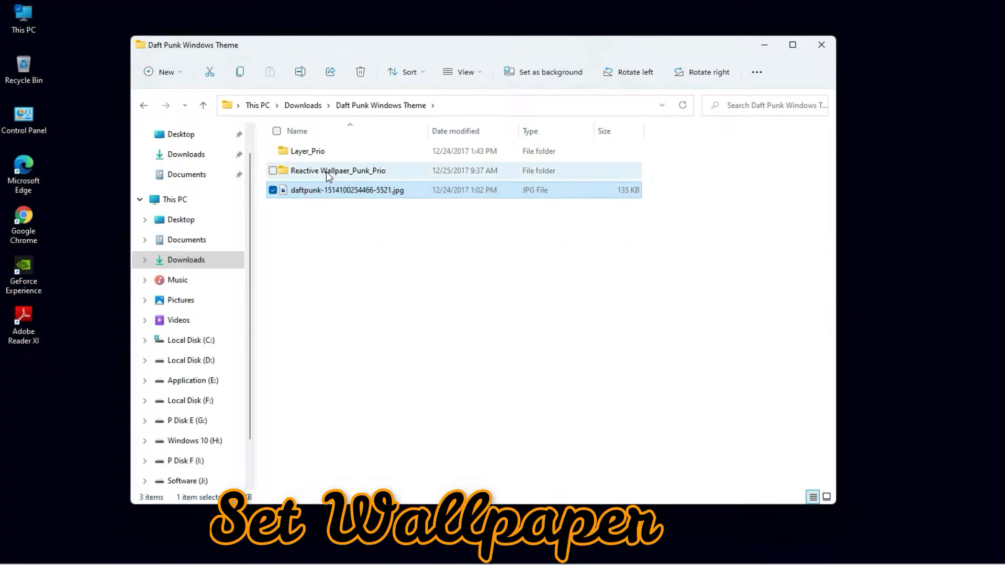
Step: Copy the Layer_Prio and Reactive Wallpaer_Punk_Prio folders into Documents\Rainmeter\Skins and close the file window
{"action": "left_click", "coordinate": [304, 152]}
{"action": "left_click", "coordinate": [273, 171]}
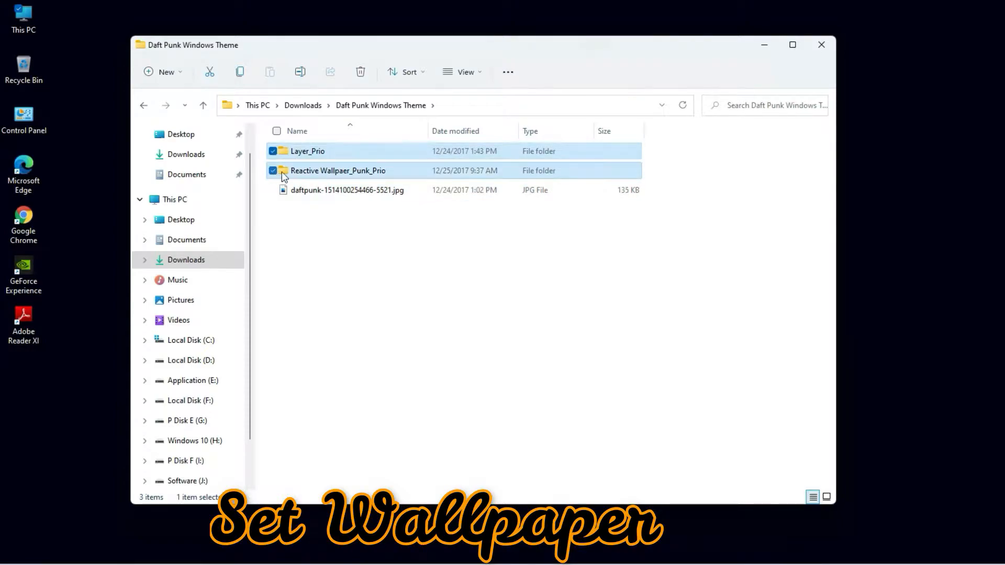
{"action": "right_click", "coordinate": [320, 171]}
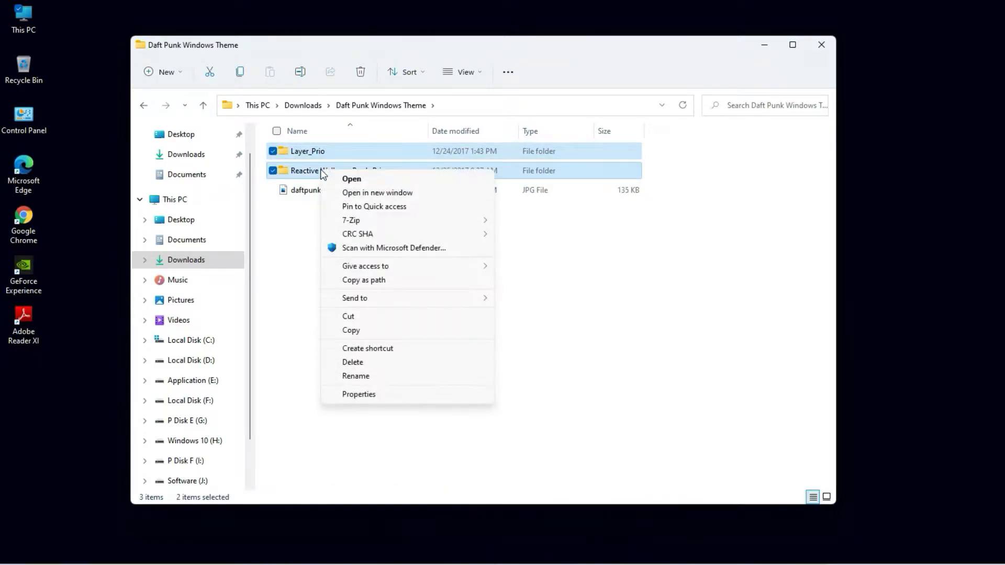
{"action": "left_click", "coordinate": [350, 332]}
{"action": "left_click", "coordinate": [206, 240]}
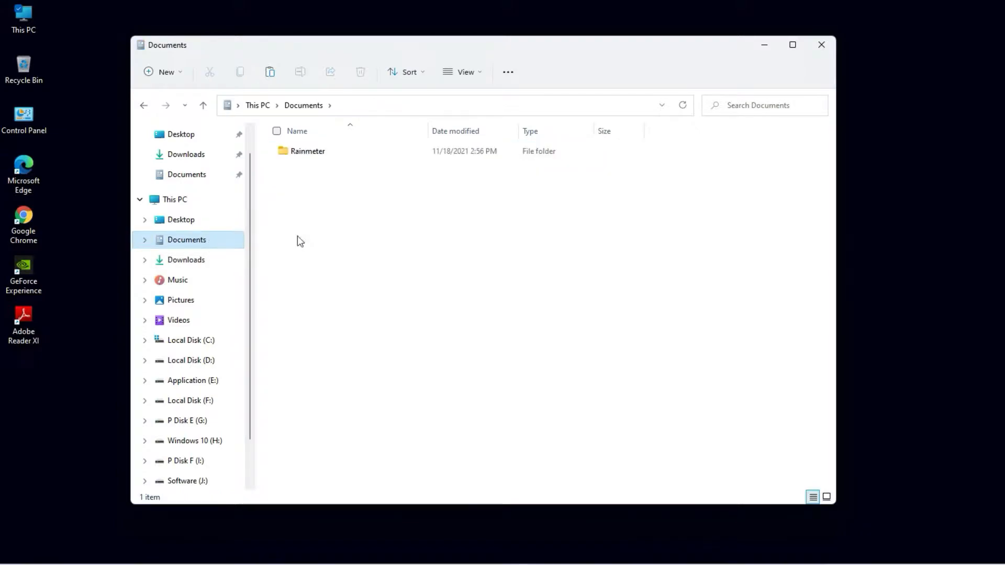
{"action": "double_click", "coordinate": [316, 154]}
{"action": "double_click", "coordinate": [312, 155]}
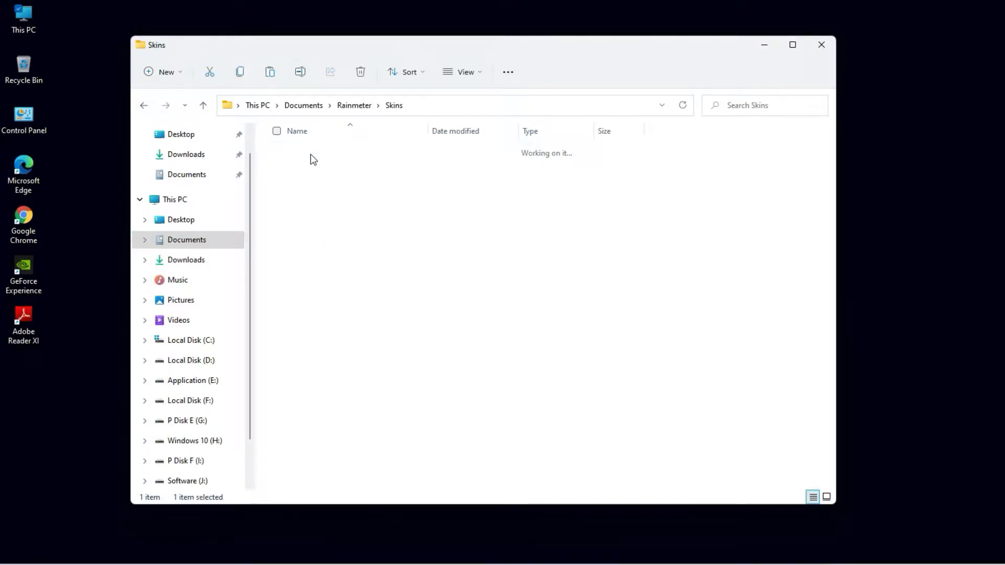
{"action": "right_click", "coordinate": [396, 302]}
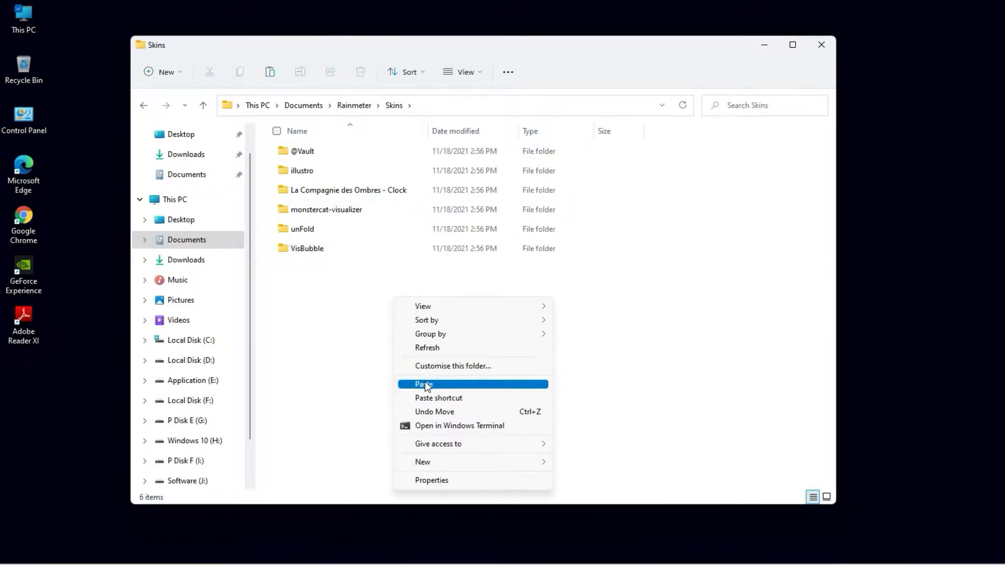
{"action": "left_click", "coordinate": [426, 385]}
{"action": "left_click", "coordinate": [396, 389]}
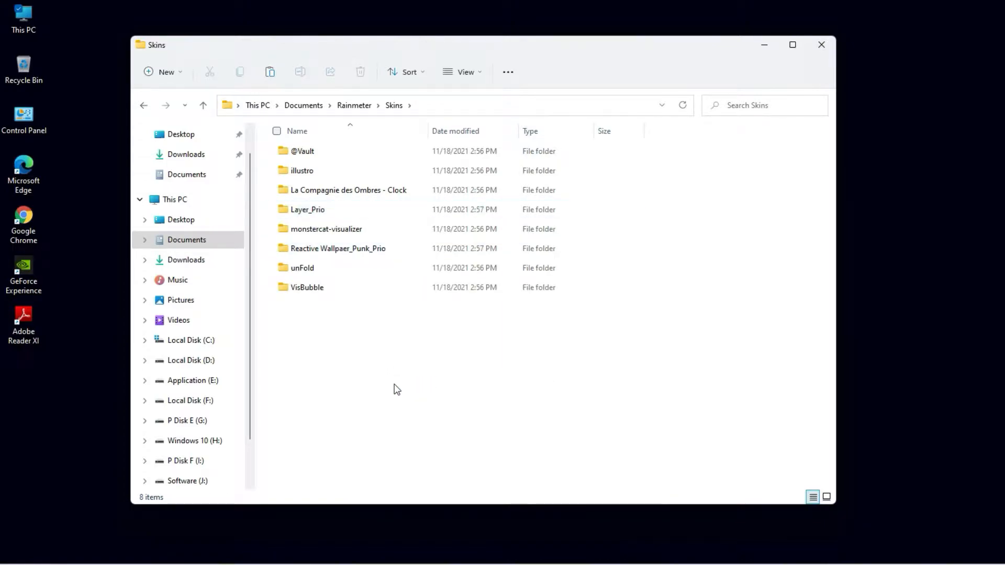
{"action": "left_click", "coordinate": [821, 46]}
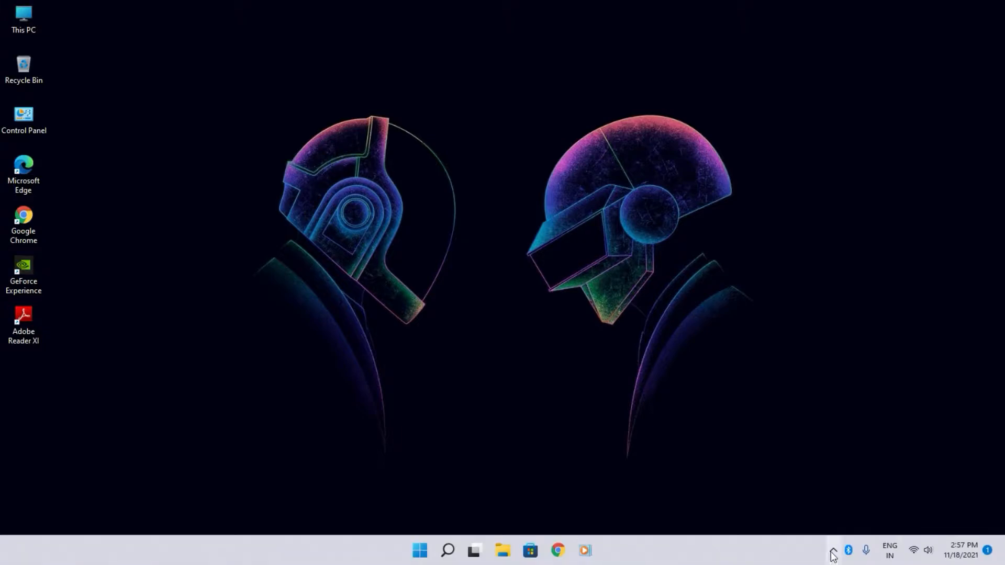
Step: Open the Rainmeter skin manager, load the English La Compagnie des Ombres clock, and move it to the desktop's upper right
{"action": "left_click", "coordinate": [834, 550]}
{"action": "left_click", "coordinate": [857, 491]}
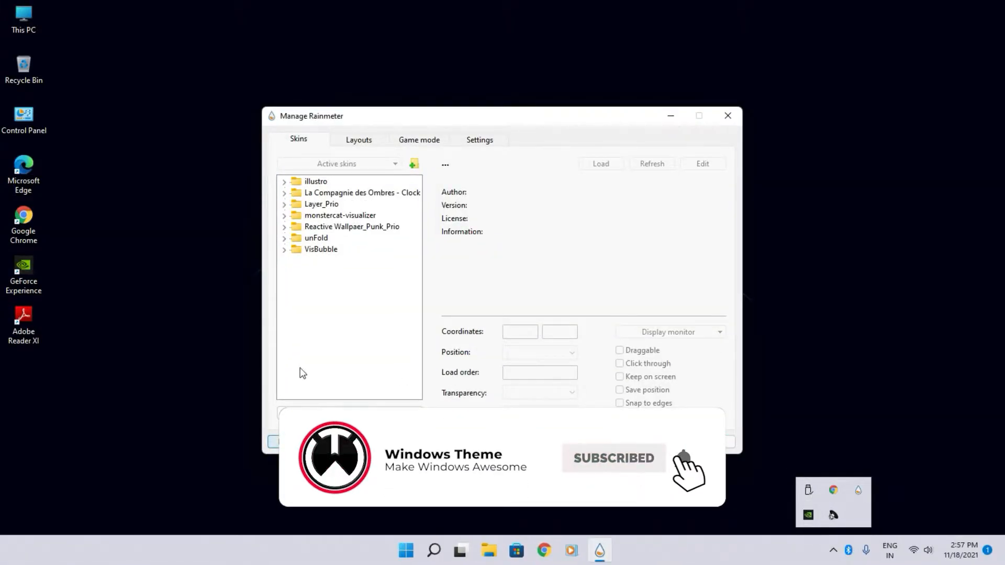
{"action": "left_click", "coordinate": [286, 193]}
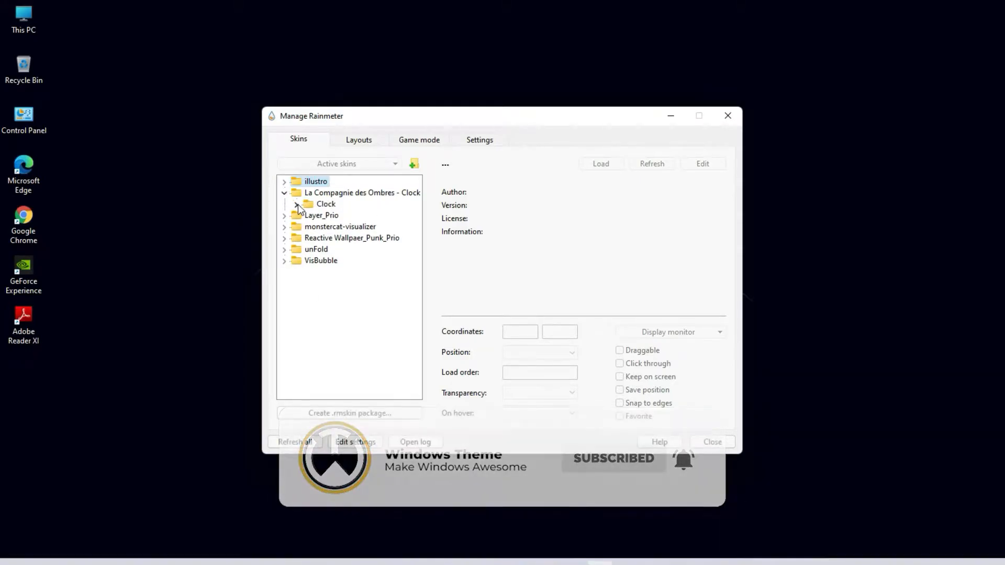
{"action": "left_click", "coordinate": [297, 205]}
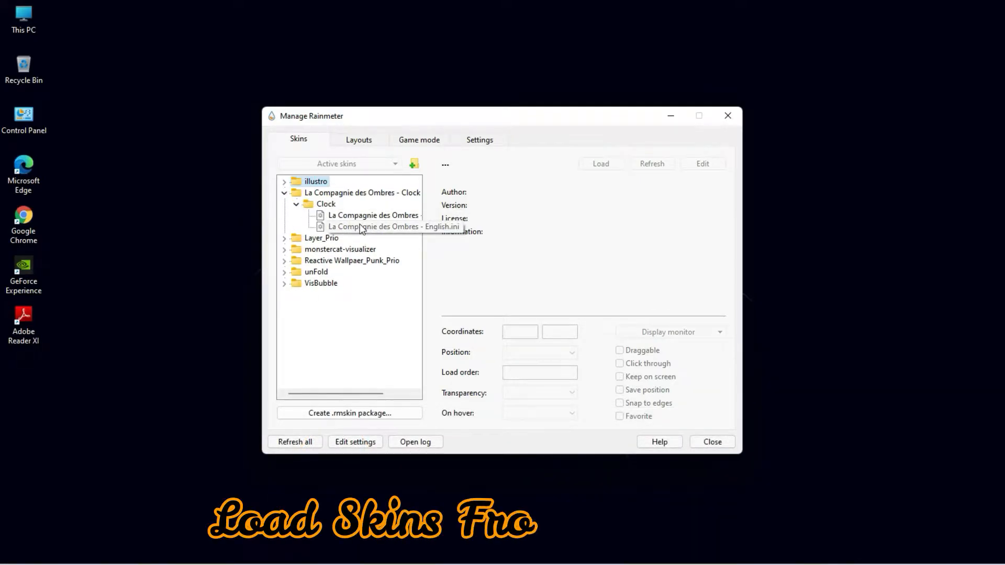
{"action": "double_click", "coordinate": [361, 227]}
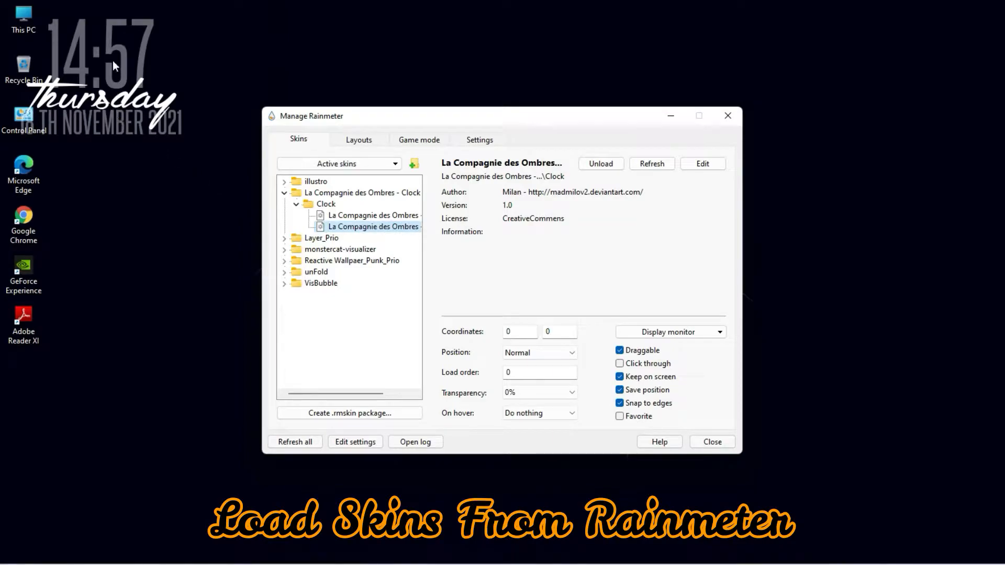
{"action": "left_click_drag", "start_coordinate": [123, 60], "coordinate": [995, 63]}
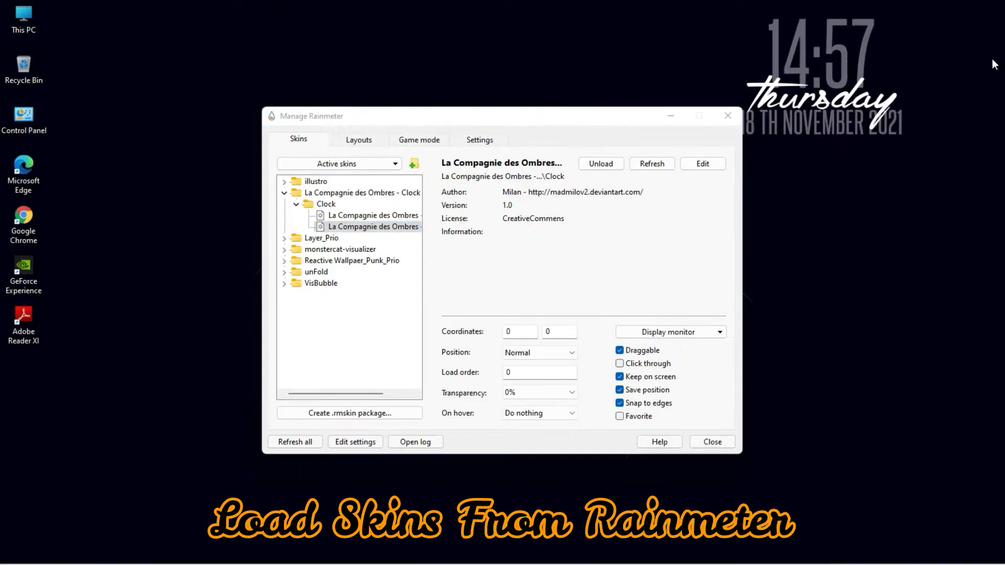
Step: Turn off Keep on screen and Snap to edges in the clock skin's settings
{"action": "right_click", "coordinate": [871, 123]}
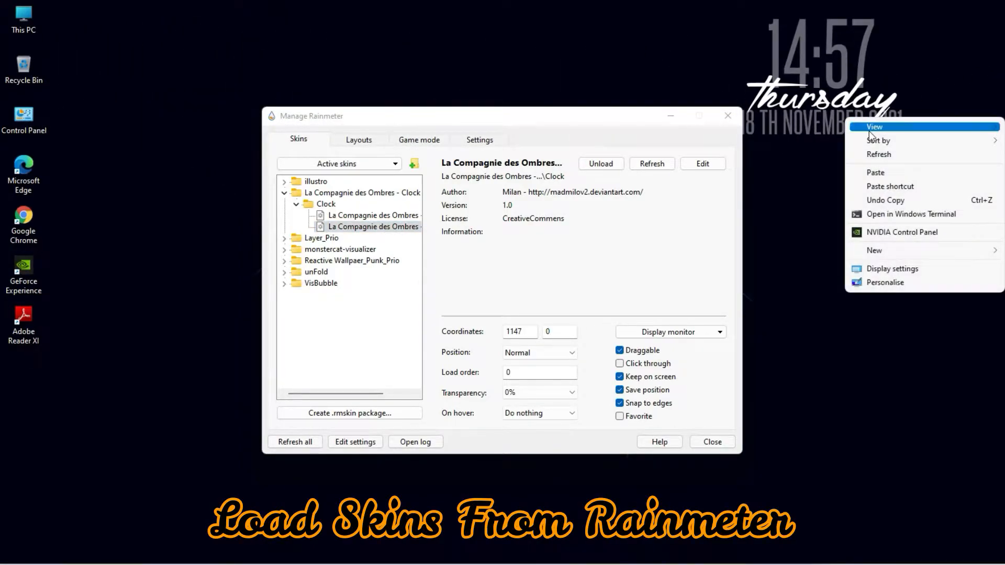
{"action": "right_click", "coordinate": [858, 90]}
{"action": "mouse_move", "coordinate": [856, 152]}
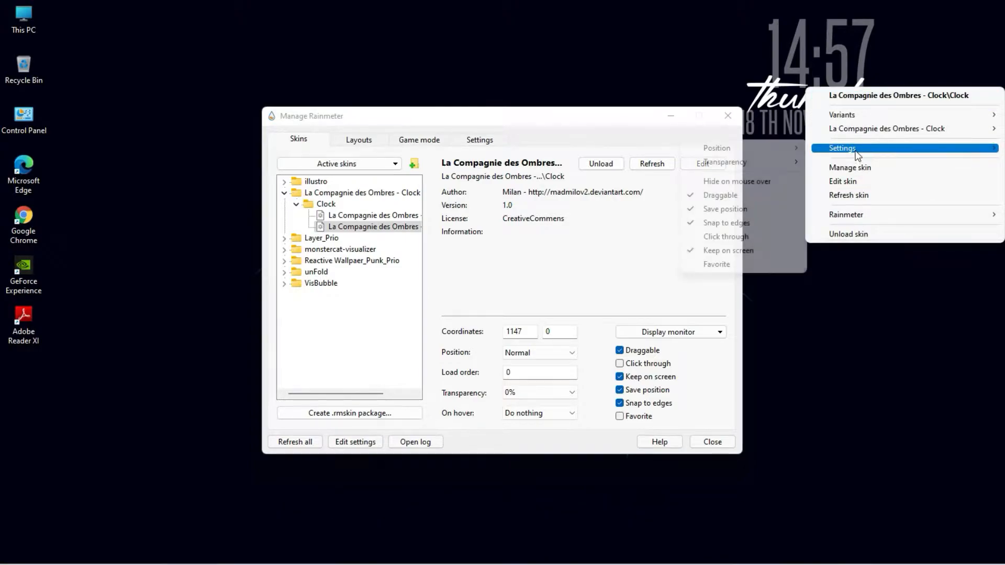
{"action": "left_click", "coordinate": [732, 251]}
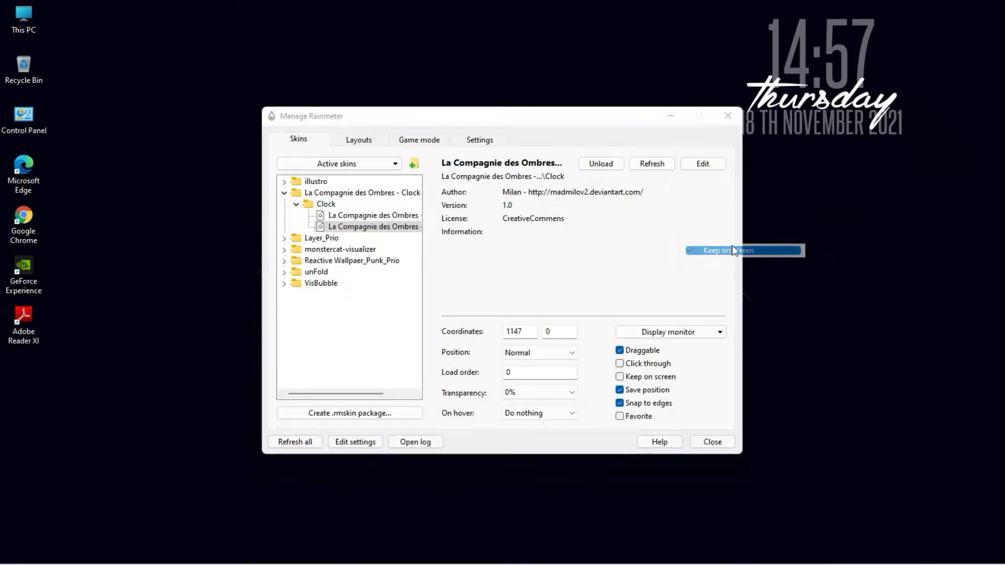
{"action": "right_click", "coordinate": [802, 68]}
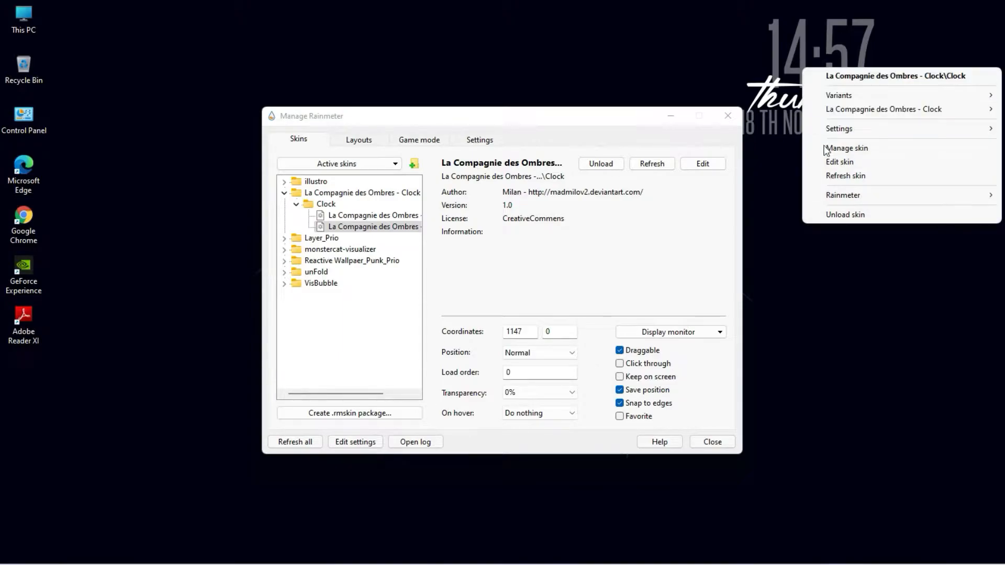
{"action": "mouse_move", "coordinate": [815, 132]}
{"action": "left_click", "coordinate": [728, 203]}
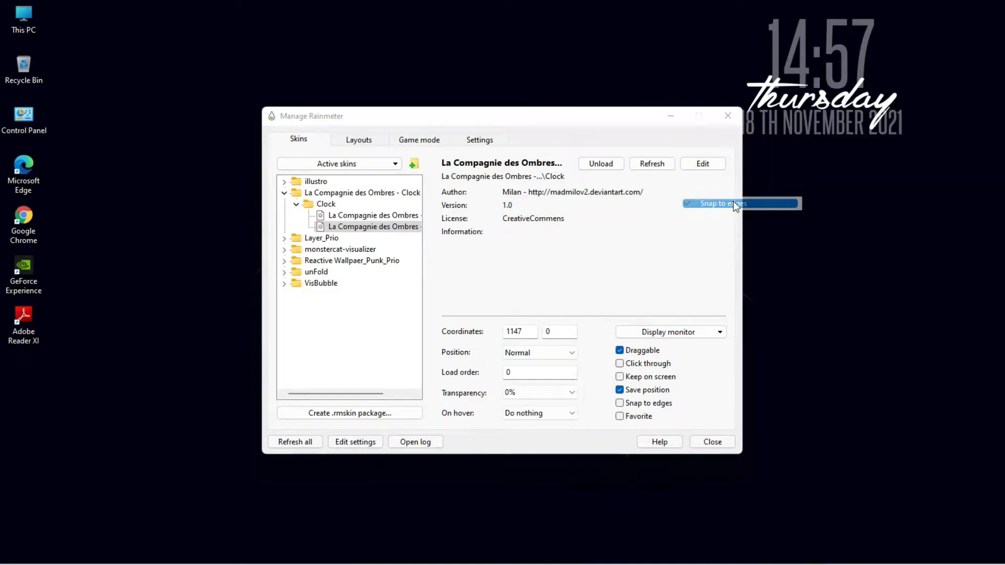
Step: Minimize the skin manager and reposition the clock skin at the desktop's top centre, at about X 636, Y 0
{"action": "left_click_drag", "start_coordinate": [800, 80], "coordinate": [846, 105]}
{"action": "left_click", "coordinate": [672, 123]}
{"action": "left_click_drag", "start_coordinate": [819, 137], "coordinate": [465, 113]}
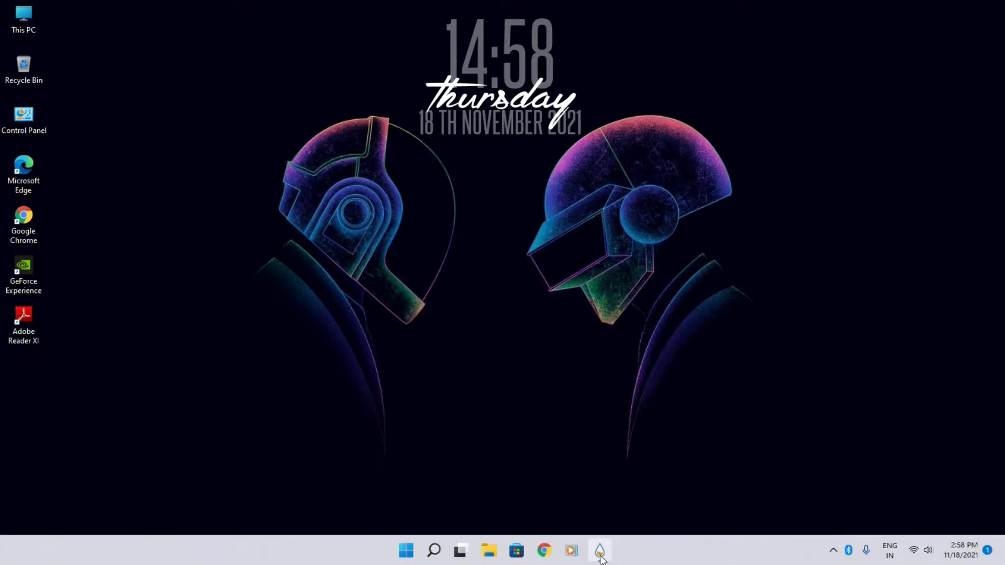
Step: Restore the skin manager and load visualizer.ini from the monstercat-visualizer folder
{"action": "left_click", "coordinate": [599, 550]}
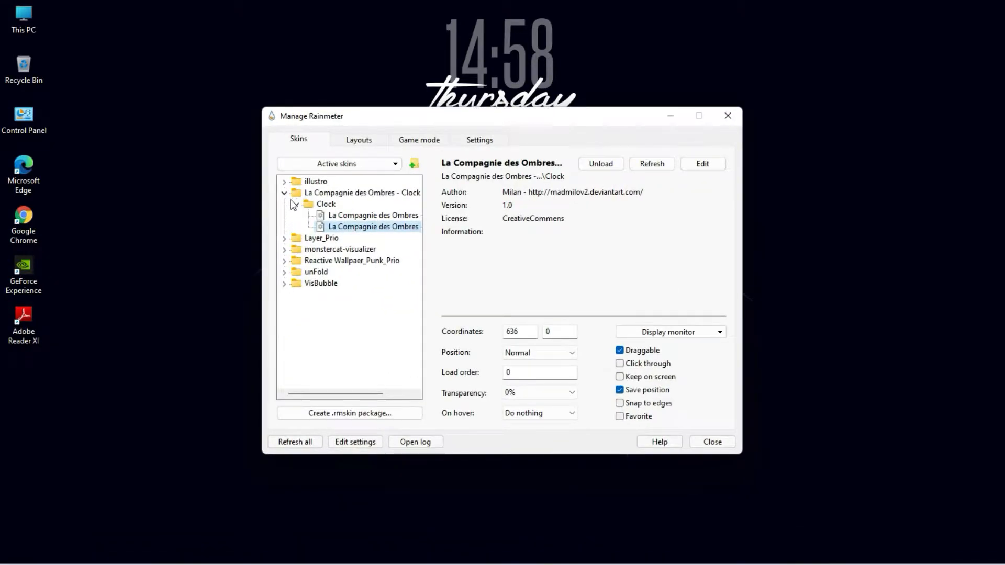
{"action": "left_click", "coordinate": [284, 249]}
{"action": "left_click", "coordinate": [335, 295]}
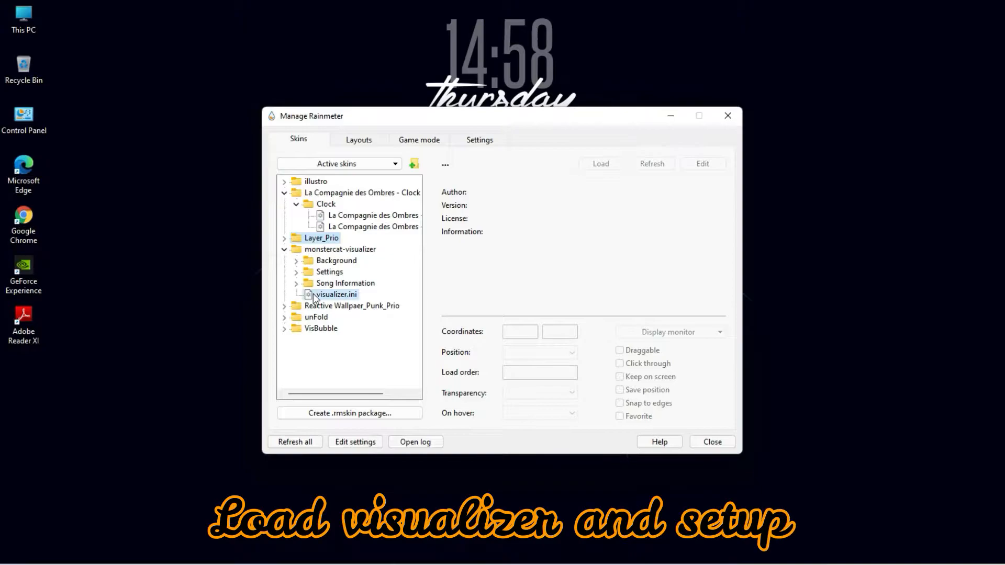
{"action": "double_click", "coordinate": [335, 294]}
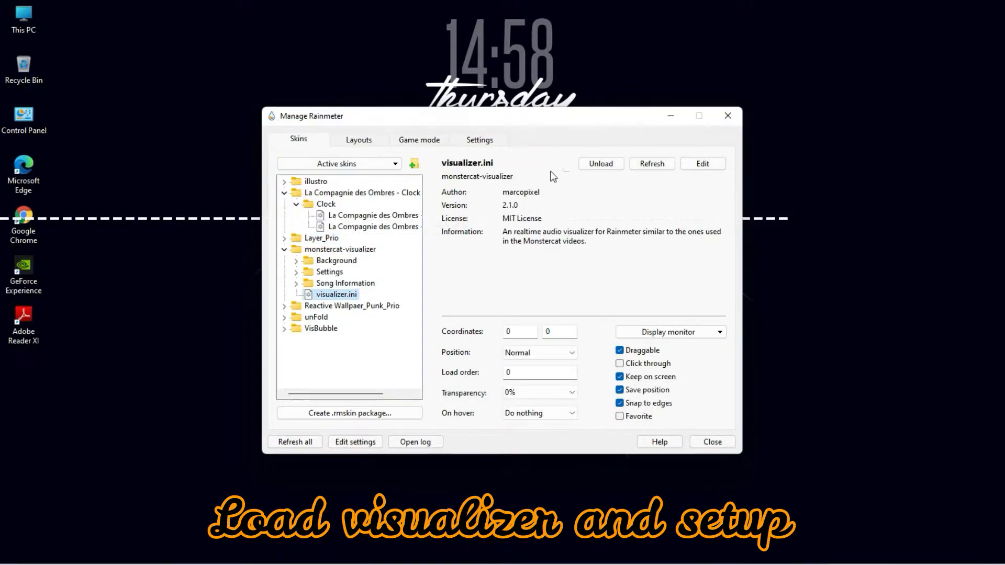
Step: Load visualizer.ini from the monstercat-visualizer Settings folder to open its options, and minimize the skin manager
{"action": "left_click", "coordinate": [296, 273]}
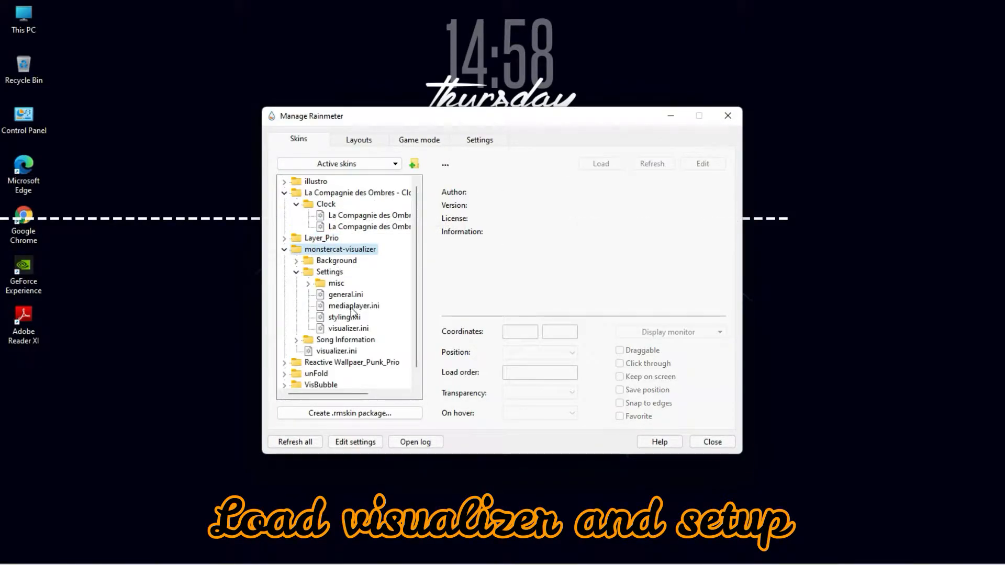
{"action": "double_click", "coordinate": [357, 328]}
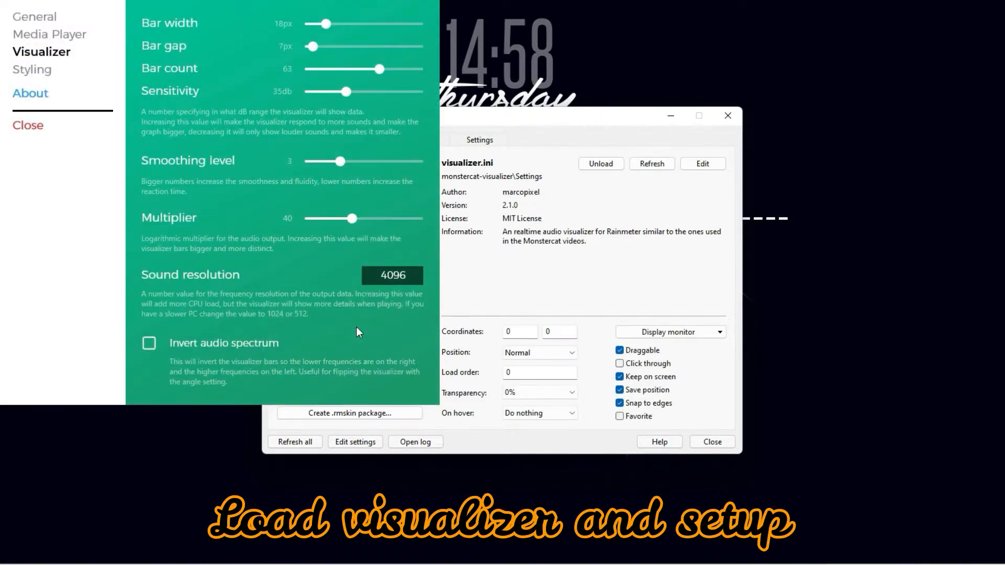
{"action": "left_click", "coordinate": [672, 116]}
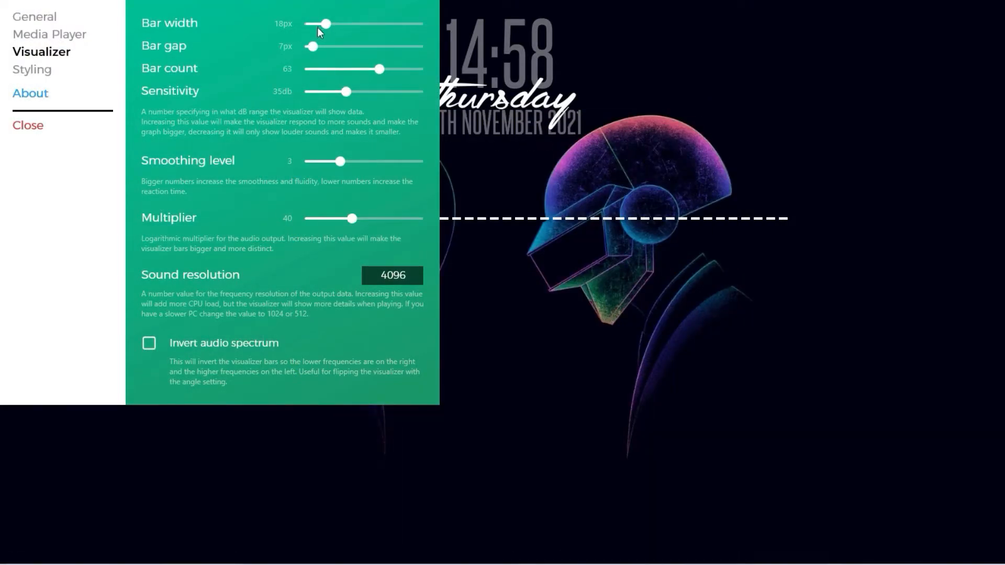
Step: Set the visualizer's bar width and gap to 3px, bar count to 30, sensitivity to 13db and multiplier to 12
{"action": "left_click_drag", "start_coordinate": [379, 70], "coordinate": [370, 73]}
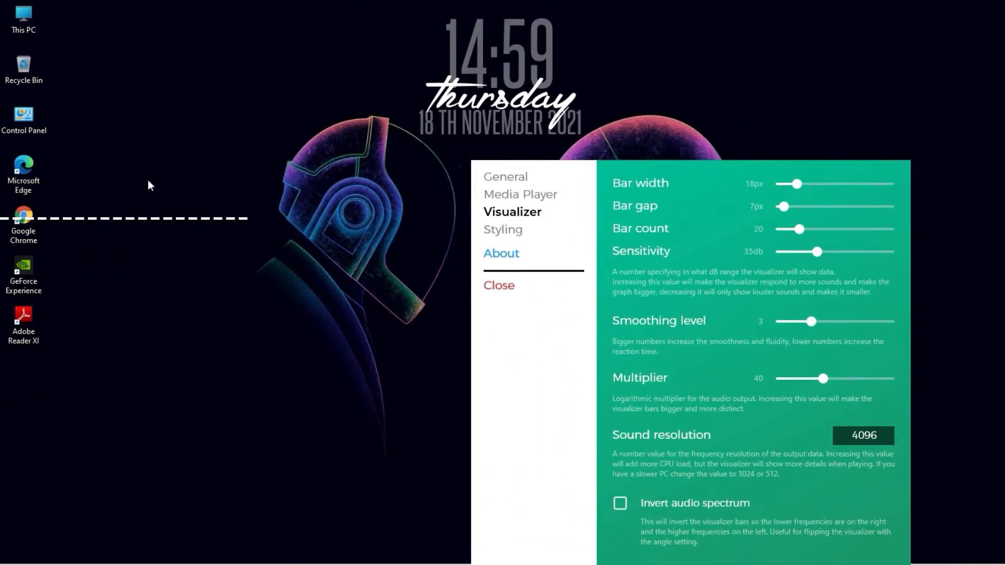
{"action": "left_click_drag", "start_coordinate": [797, 185], "coordinate": [787, 193]}
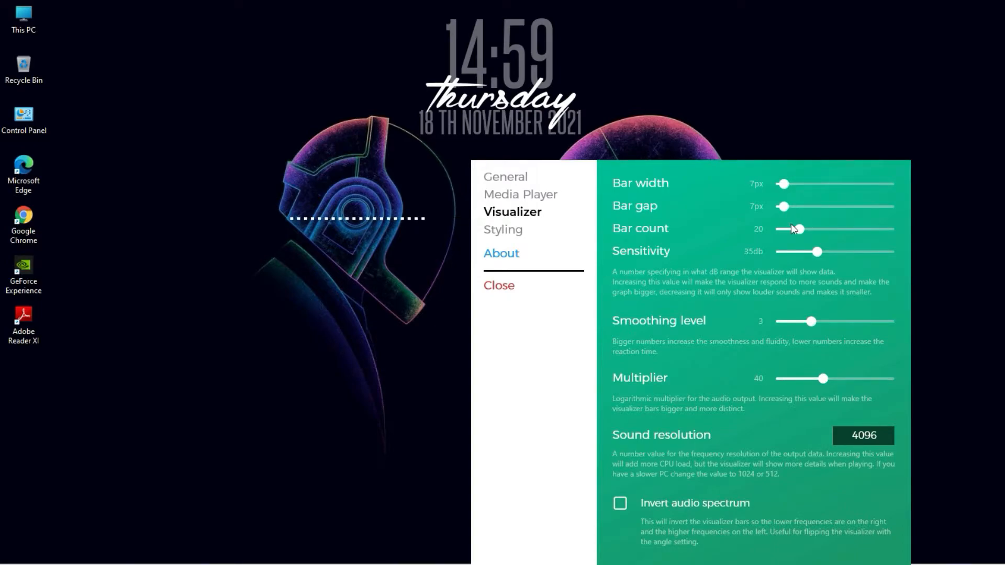
{"action": "left_click_drag", "start_coordinate": [807, 235], "coordinate": [785, 232]}
{"action": "left_click_drag", "start_coordinate": [791, 192], "coordinate": [815, 252]}
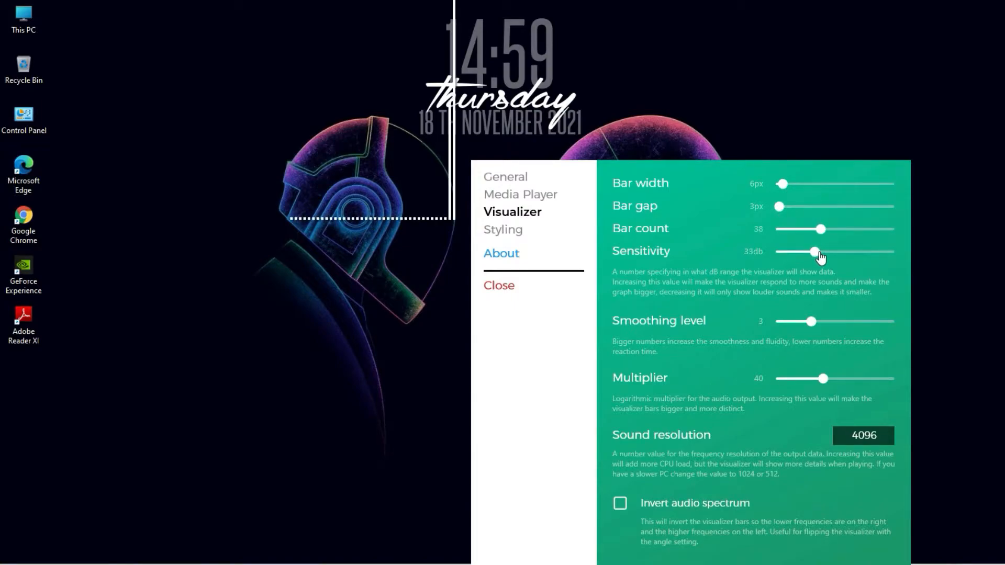
{"action": "left_click_drag", "start_coordinate": [785, 190], "coordinate": [777, 197]}
{"action": "left_click_drag", "start_coordinate": [820, 229], "coordinate": [796, 258]}
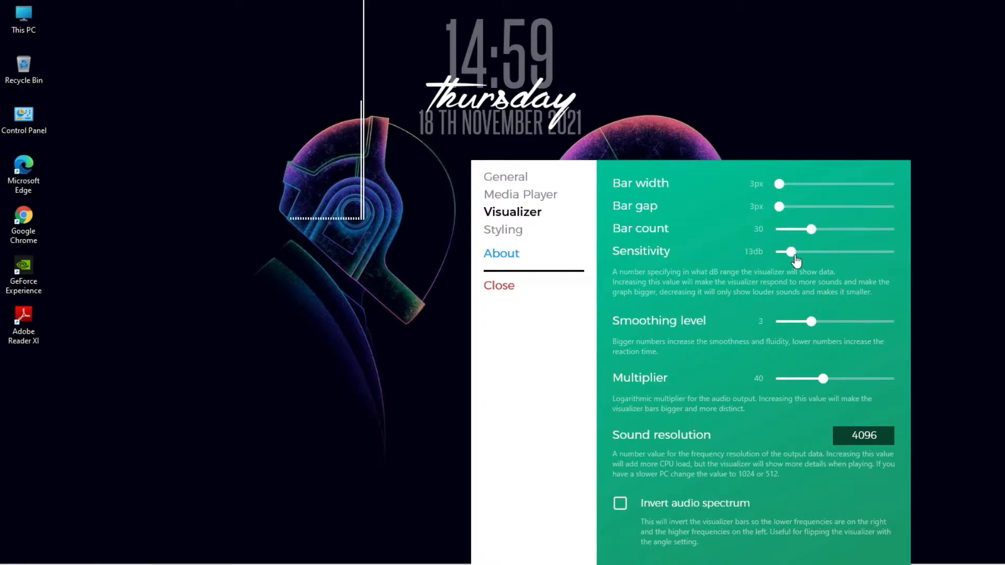
{"action": "left_click_drag", "start_coordinate": [803, 381], "coordinate": [779, 384]}
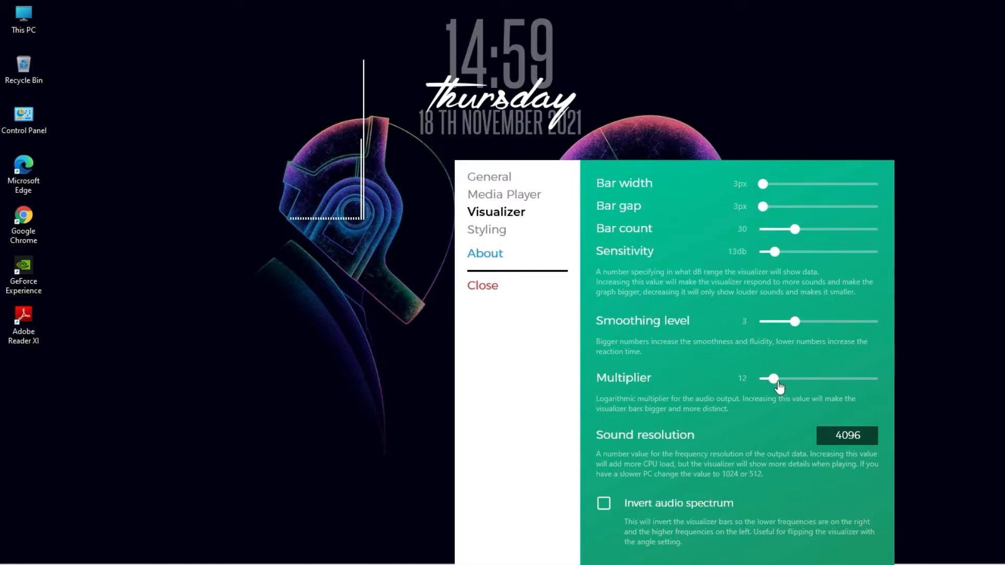
Step: Change the visualizer's skin color to the medium blue swatch and reduce its sensitivity to 10db
{"action": "left_click", "coordinate": [507, 199]}
{"action": "left_click", "coordinate": [503, 231]}
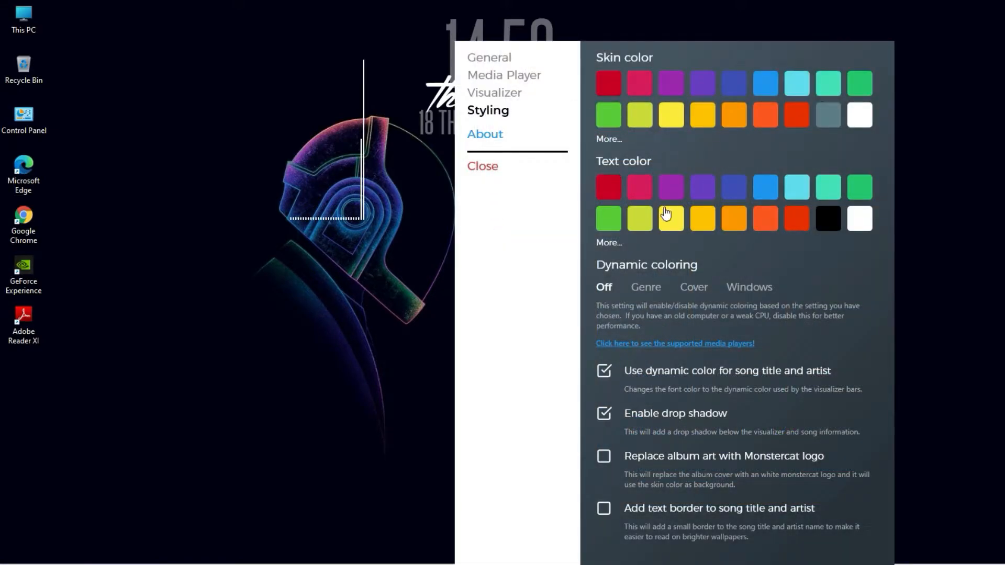
{"action": "left_click", "coordinate": [765, 93]}
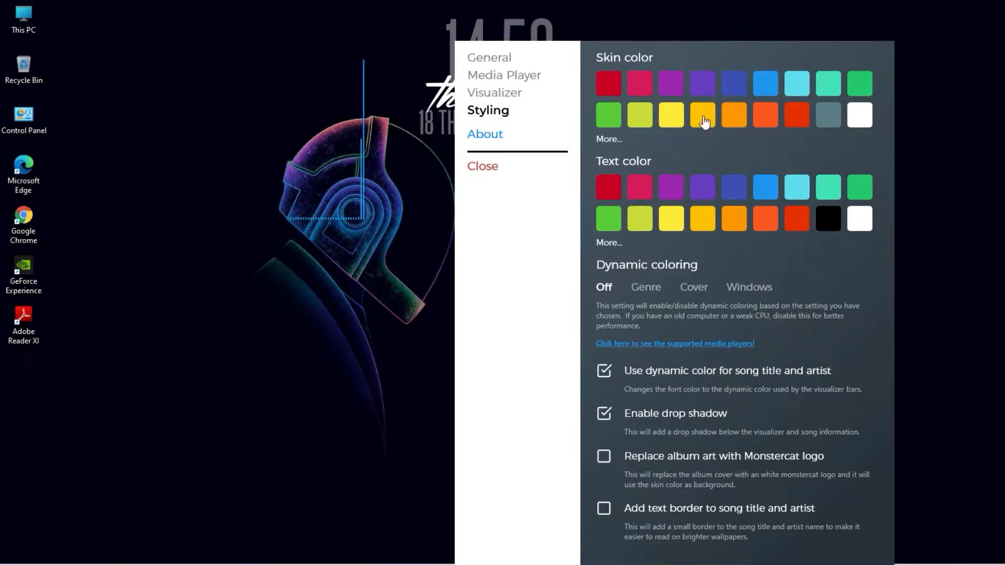
{"action": "left_click", "coordinate": [479, 94]}
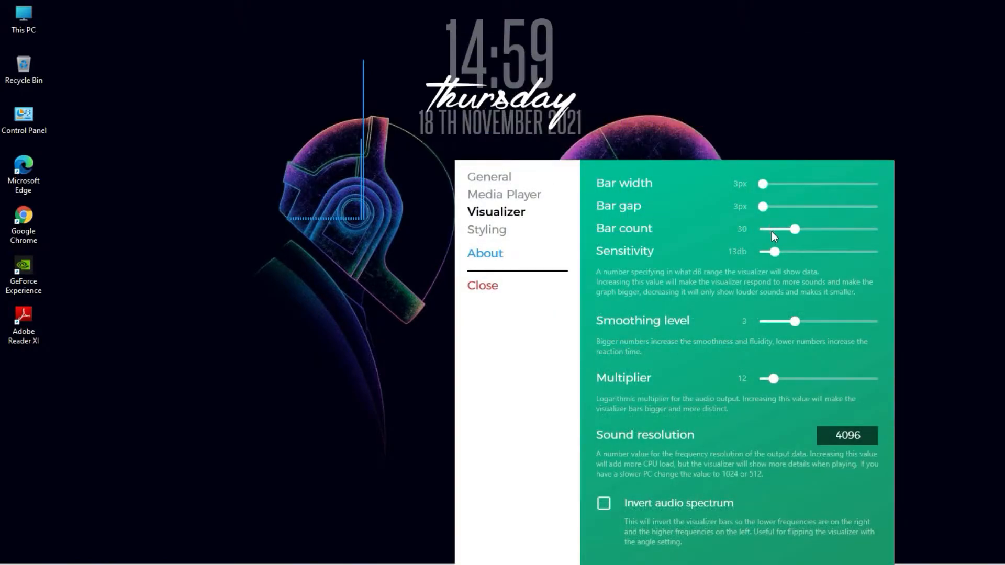
{"action": "left_click_drag", "start_coordinate": [776, 253], "coordinate": [772, 252]}
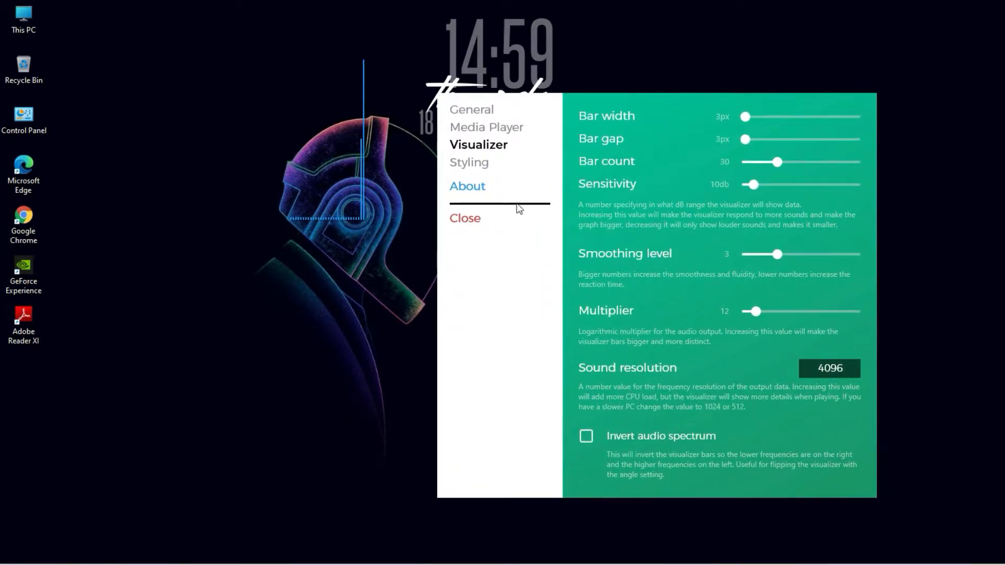
Step: Set the visualizer height to 81px in the general settings
{"action": "left_click", "coordinate": [497, 127]}
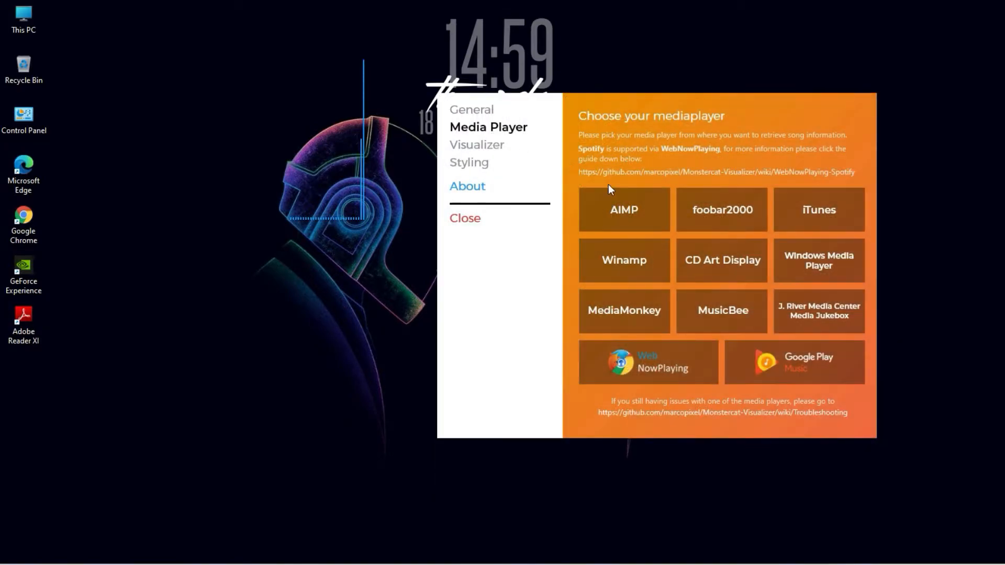
{"action": "left_click", "coordinate": [477, 113]}
{"action": "left_click_drag", "start_coordinate": [788, 198], "coordinate": [754, 200]}
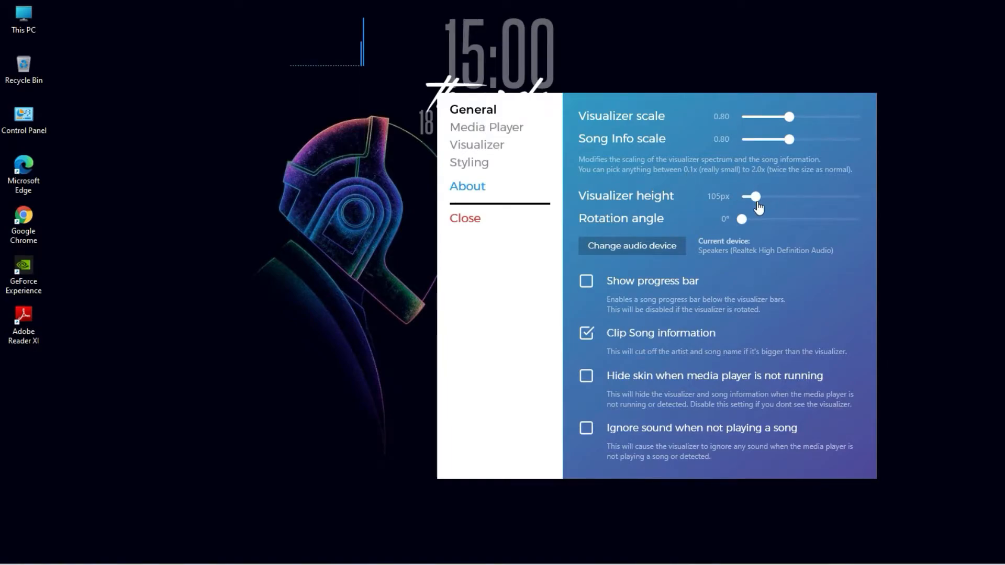
Step: Turn off Snap to edges for the visualizer skin and move it beside the left helmet's forehead
{"action": "right_click", "coordinate": [359, 43]}
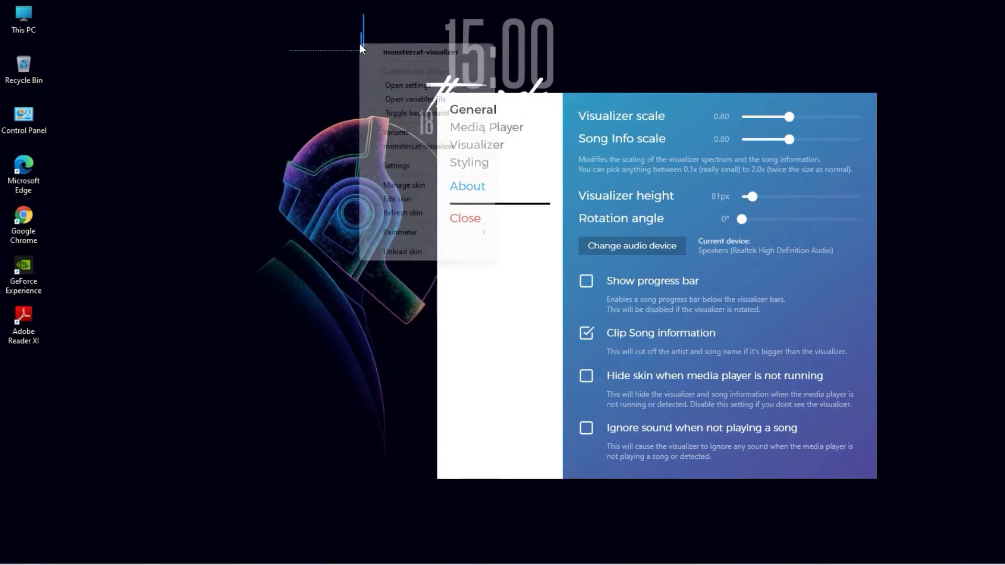
{"action": "mouse_move", "coordinate": [404, 168]}
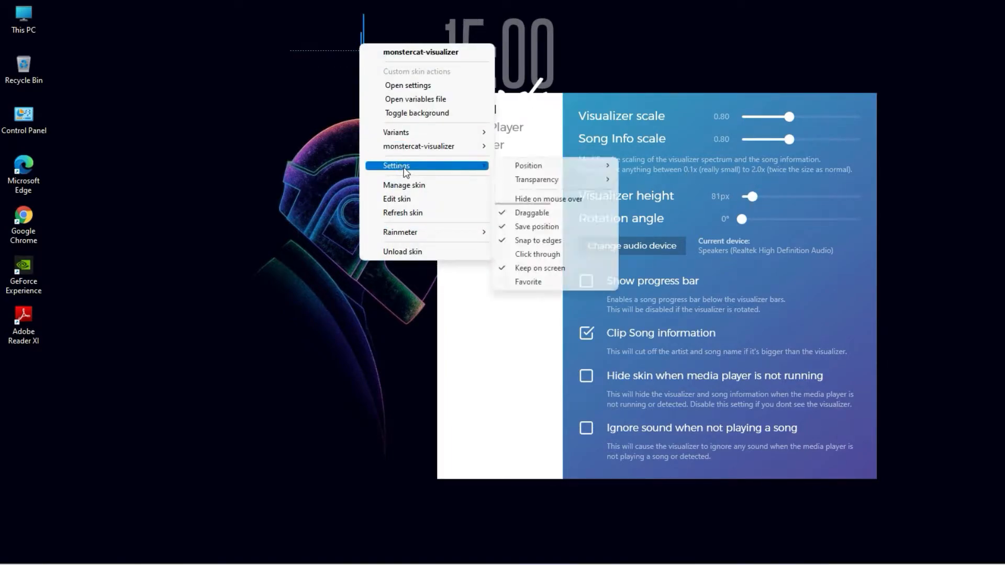
{"action": "left_click", "coordinate": [527, 241]}
{"action": "left_click_drag", "start_coordinate": [360, 117], "coordinate": [385, 184]}
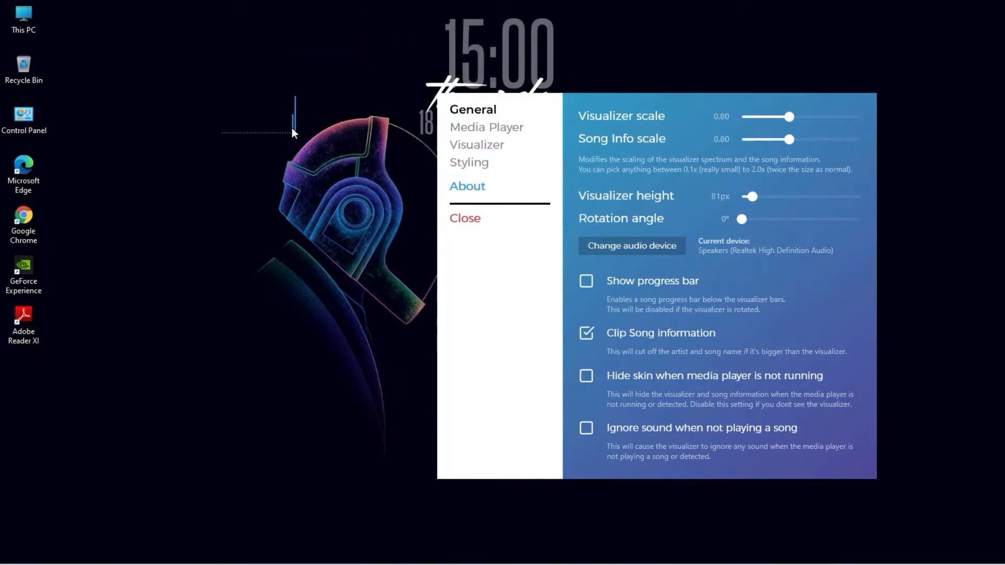
Step: Fit the visualizer to the right helmet's visor with a scale of 0.79, a rotation angle of 32° and a height of 62px
{"action": "mouse_move", "coordinate": [790, 118]}
{"action": "left_mouse_down"}
{"action": "mouse_move", "coordinate": [782, 119]}
{"action": "mouse_move", "coordinate": [804, 119]}
{"action": "mouse_move", "coordinate": [786, 148]}
{"action": "mouse_move", "coordinate": [803, 123]}
{"action": "mouse_move", "coordinate": [794, 123]}
{"action": "left_mouse_up"}
{"action": "left_click_drag", "start_coordinate": [511, 109], "coordinate": [170, 195]}
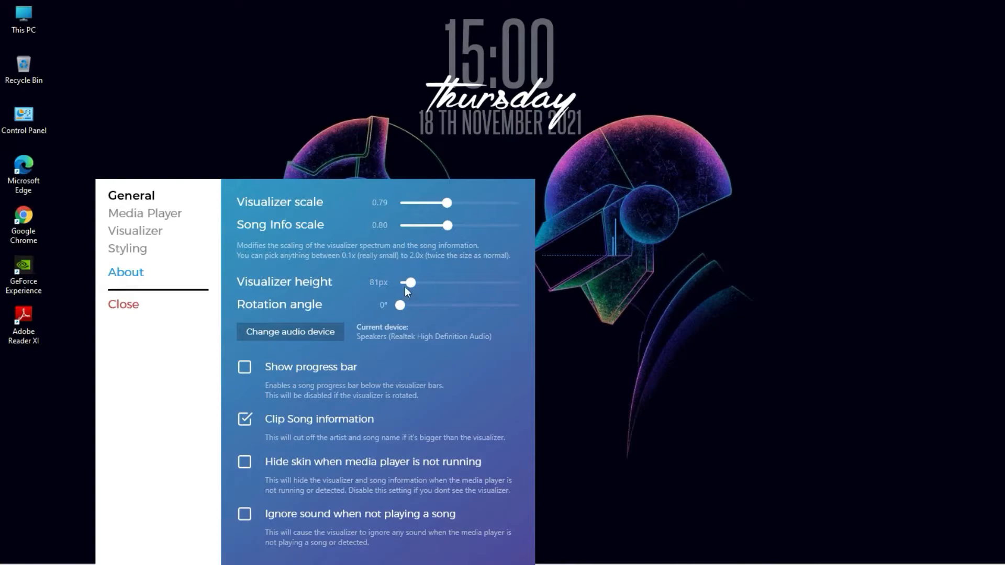
{"action": "left_click_drag", "start_coordinate": [409, 308], "coordinate": [428, 312]}
{"action": "left_click", "coordinate": [410, 306]}
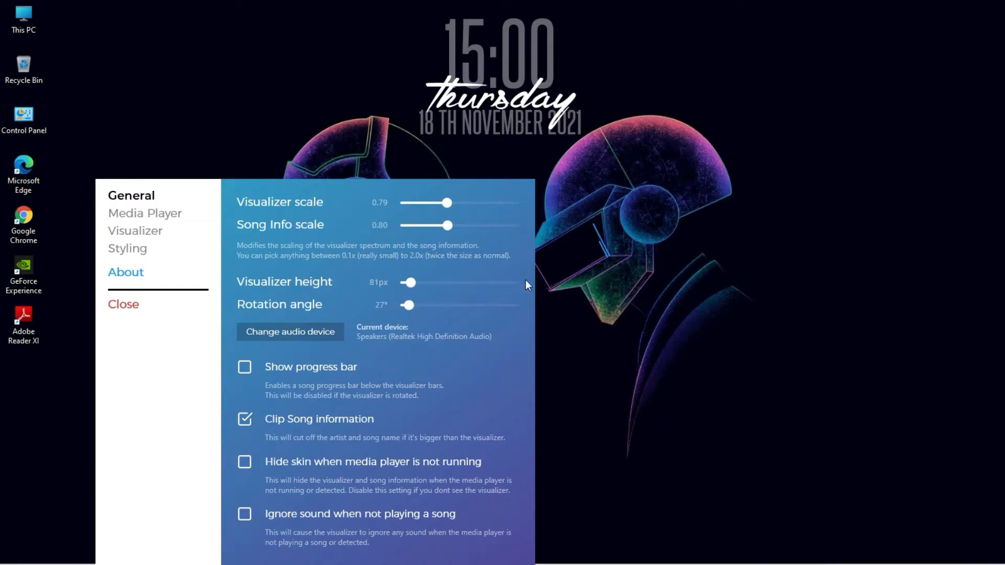
{"action": "left_click", "coordinate": [407, 305]}
{"action": "left_click", "coordinate": [412, 306]}
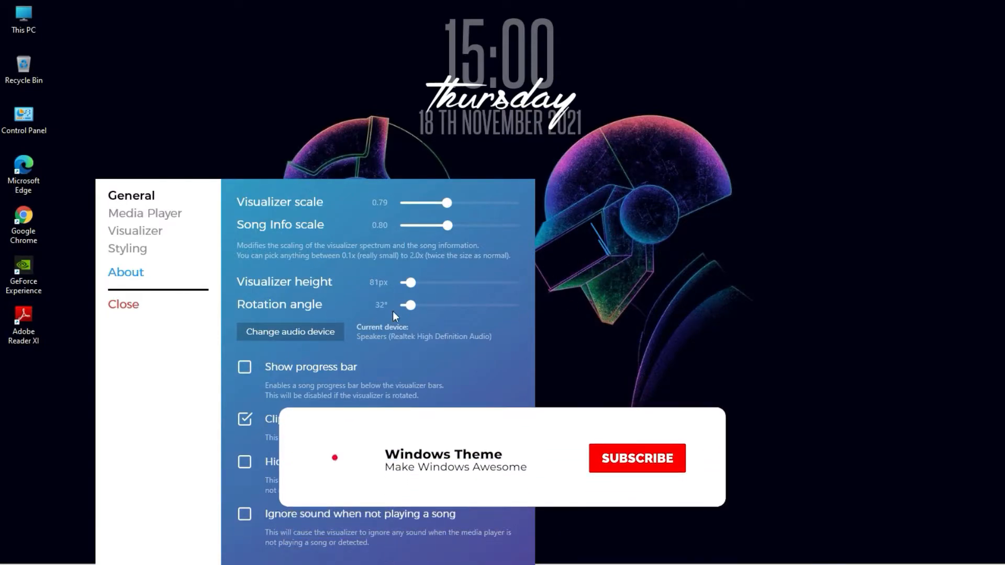
{"action": "left_click_drag", "start_coordinate": [420, 287], "coordinate": [414, 287]}
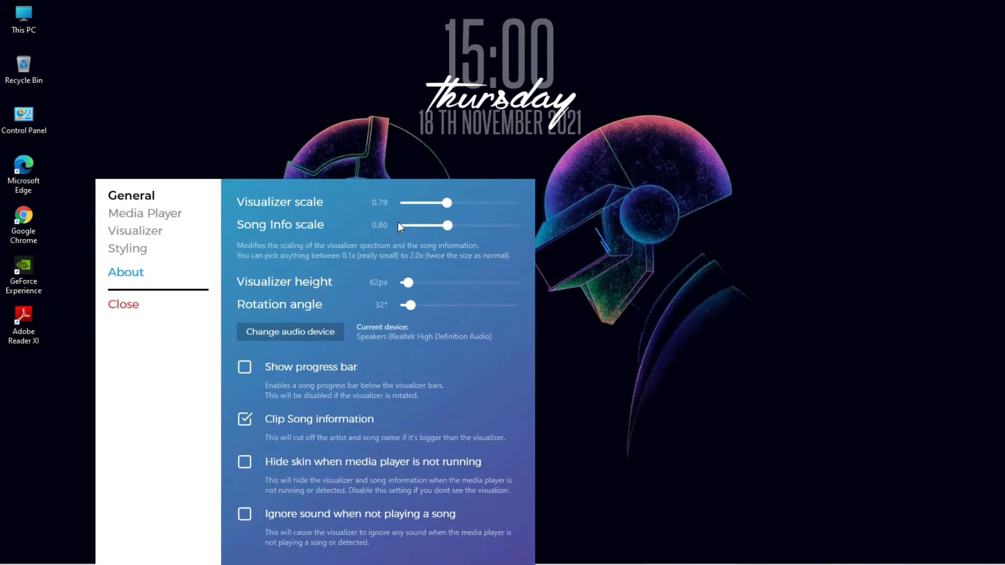
Step: Enable Show progress bar and Hide skin when media player is not running, and close the visualizer settings
{"action": "left_click", "coordinate": [250, 368]}
{"action": "left_click", "coordinate": [247, 470]}
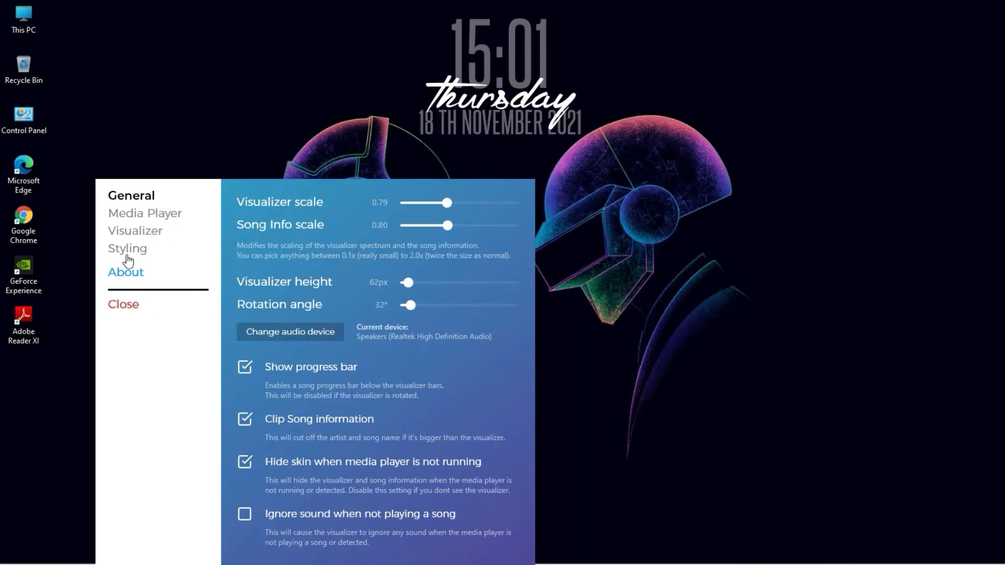
{"action": "left_click", "coordinate": [134, 219]}
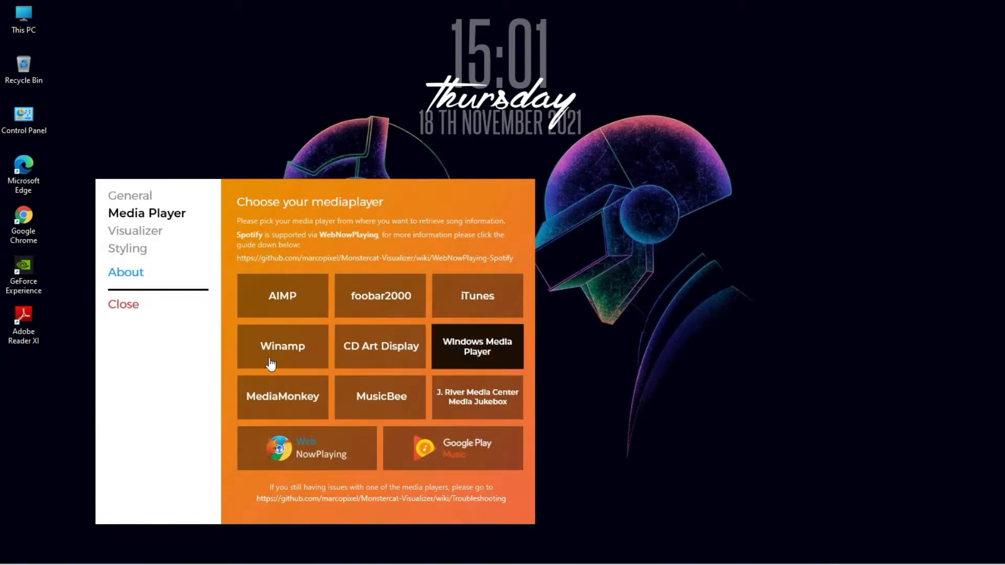
{"action": "left_click", "coordinate": [124, 305]}
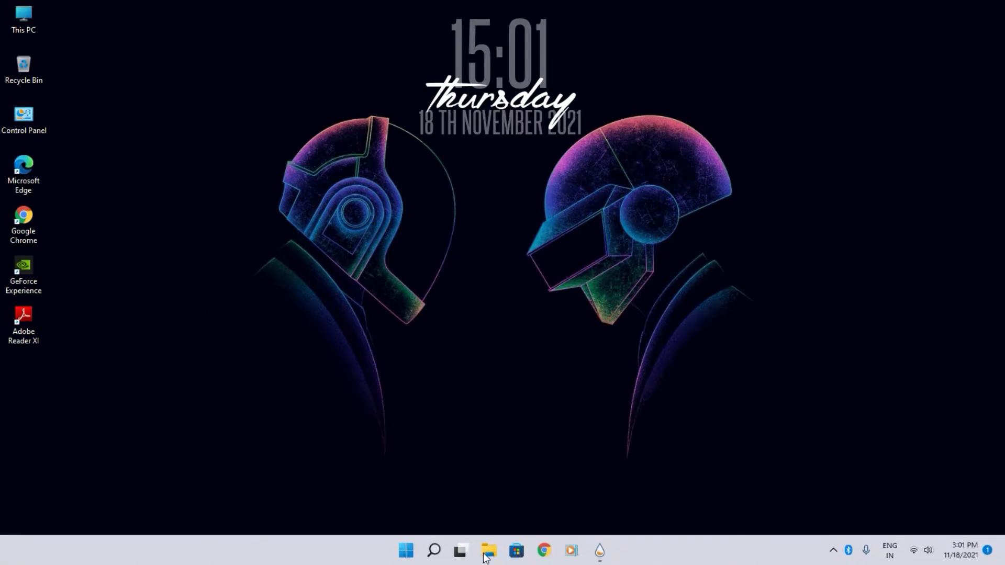
Step: Restore the skin manager, load ReactiveWallpaper.ini from the Reactive Wallpaer_Punk_Prio folder, and minimize the manager
{"action": "left_click", "coordinate": [603, 555]}
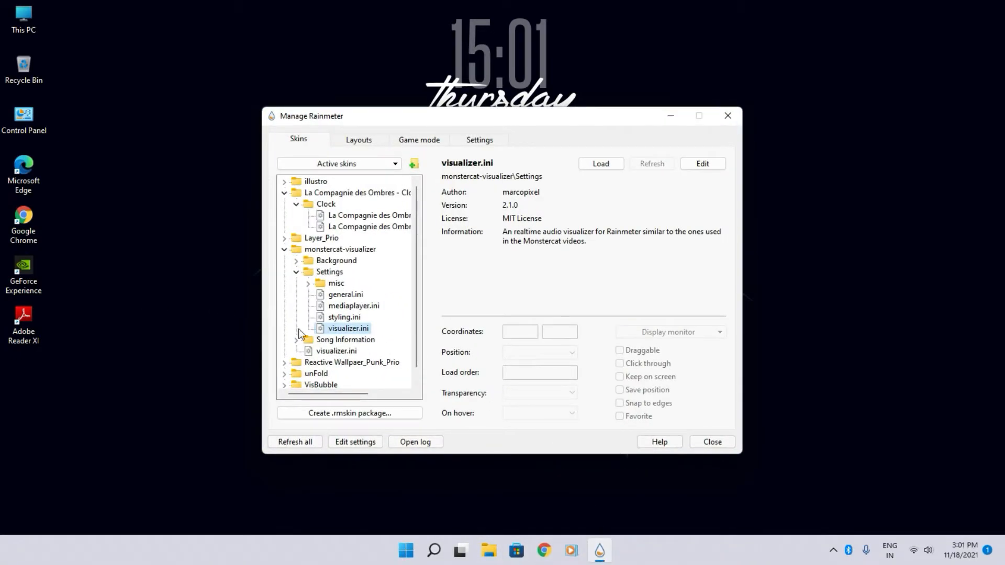
{"action": "left_click", "coordinate": [297, 272]}
{"action": "left_click", "coordinate": [284, 249]}
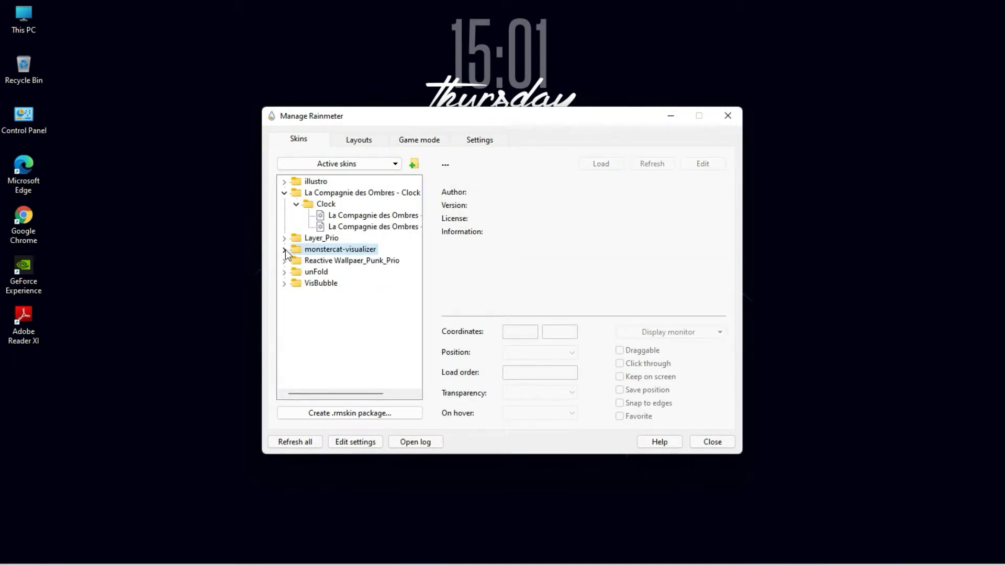
{"action": "left_click", "coordinate": [285, 261]}
{"action": "left_click", "coordinate": [338, 277]}
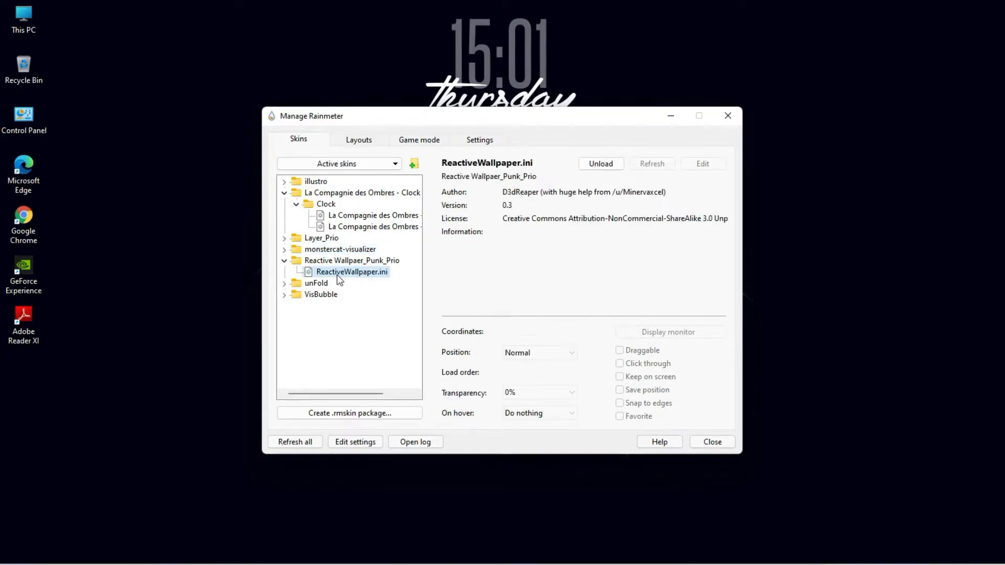
{"action": "left_click", "coordinate": [670, 116]}
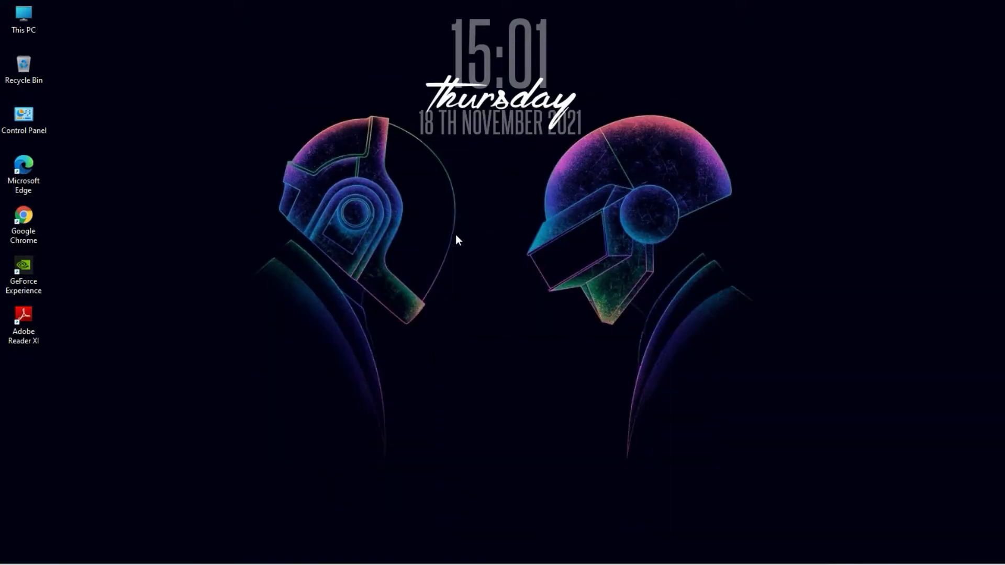
Step: Restore the skin manager and set the ReactiveWallpaper skin's position to On desktop
{"action": "mouse_move", "coordinate": [627, 562]}
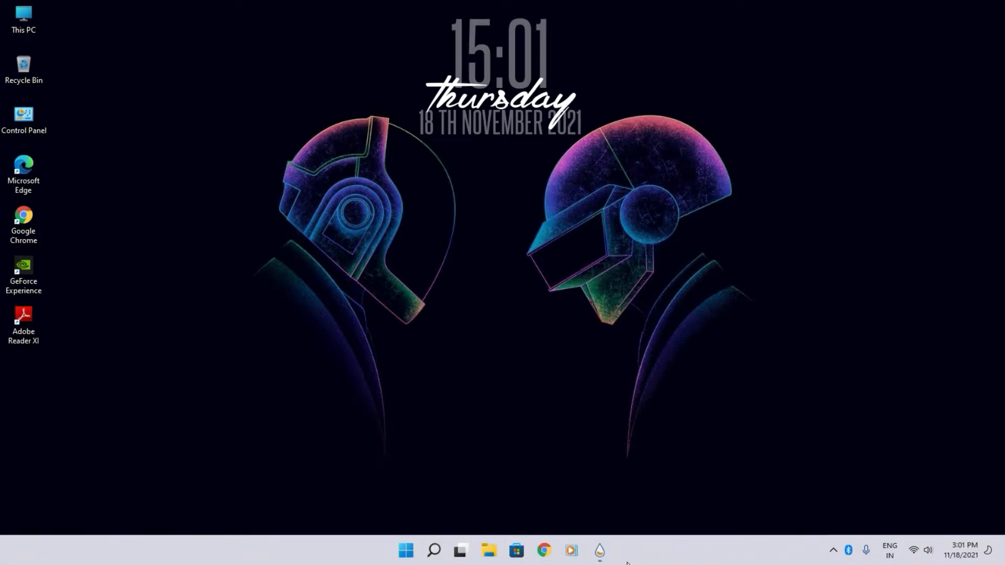
{"action": "right_click", "coordinate": [529, 362]}
{"action": "left_click", "coordinate": [601, 550]}
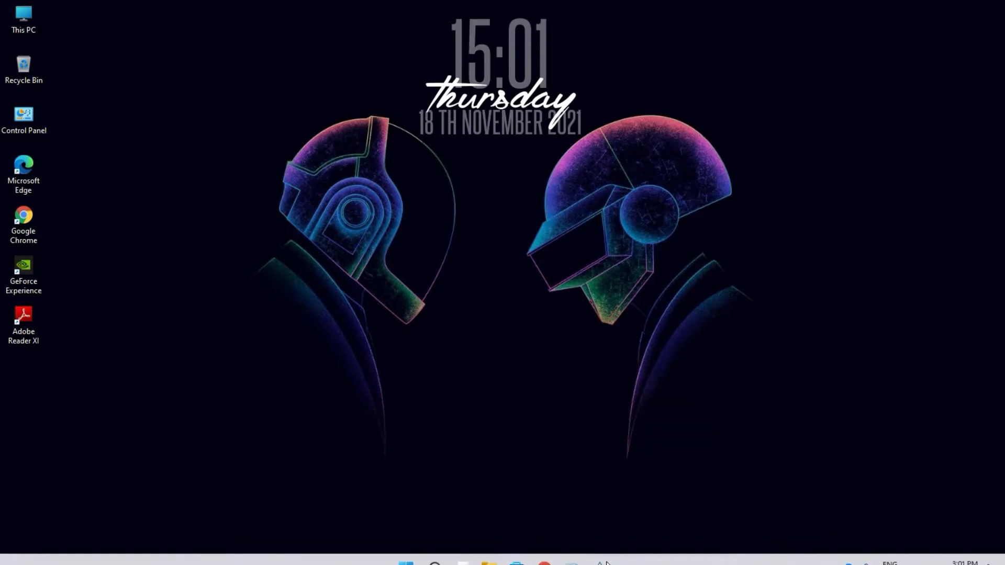
{"action": "left_click", "coordinate": [527, 352]}
{"action": "left_click", "coordinate": [533, 367]}
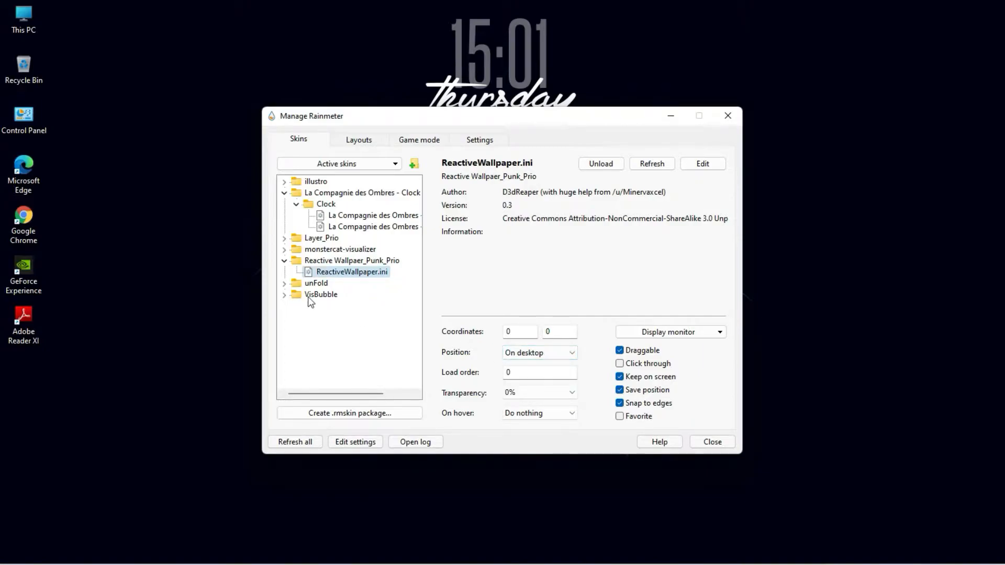
Step: Load After Effects.ini from unFold's After Effects White folder and unfold its button on the desktop
{"action": "left_click", "coordinate": [282, 284]}
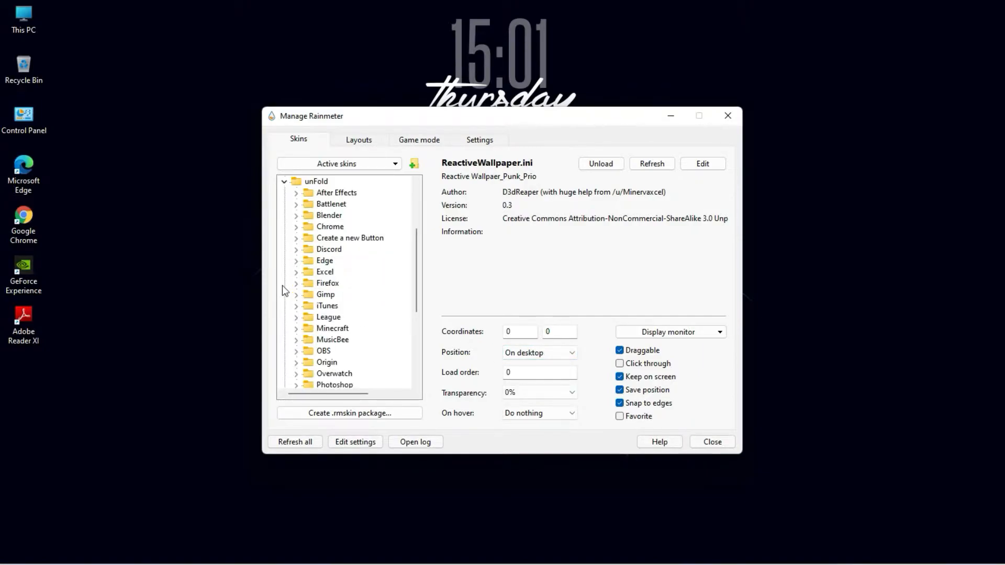
{"action": "left_click", "coordinate": [296, 192]}
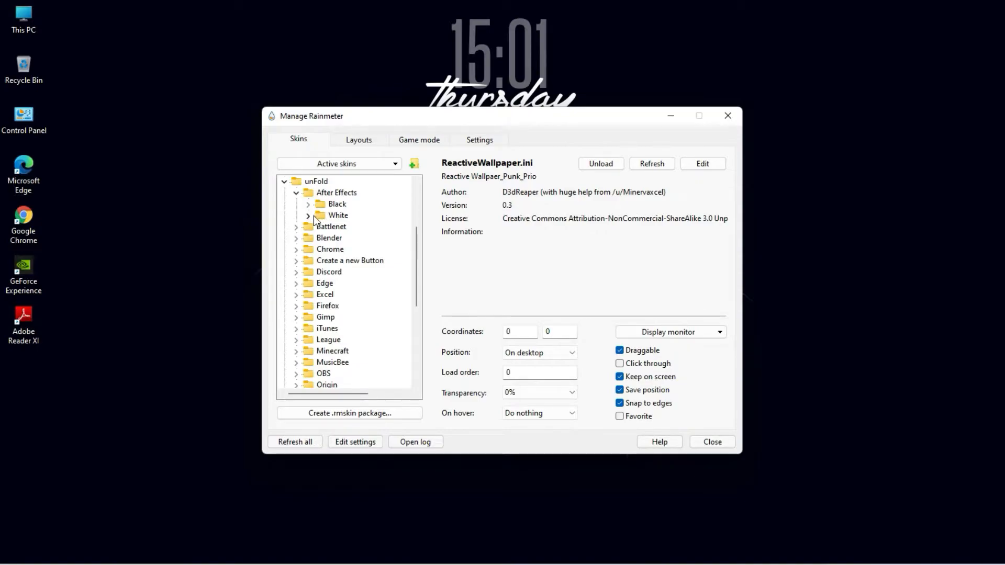
{"action": "left_click", "coordinate": [308, 216]}
{"action": "double_click", "coordinate": [364, 226]}
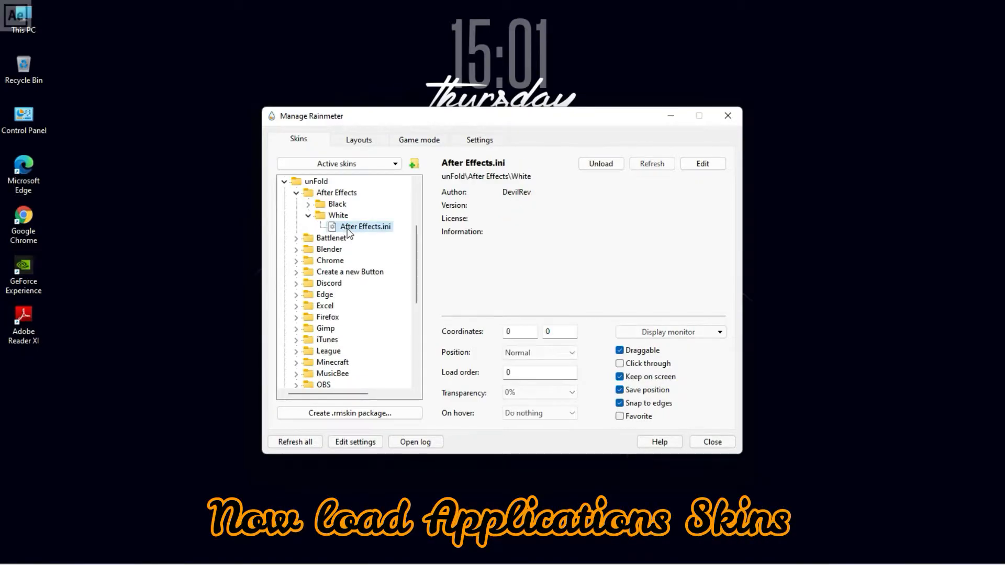
{"action": "left_click", "coordinate": [22, 27]}
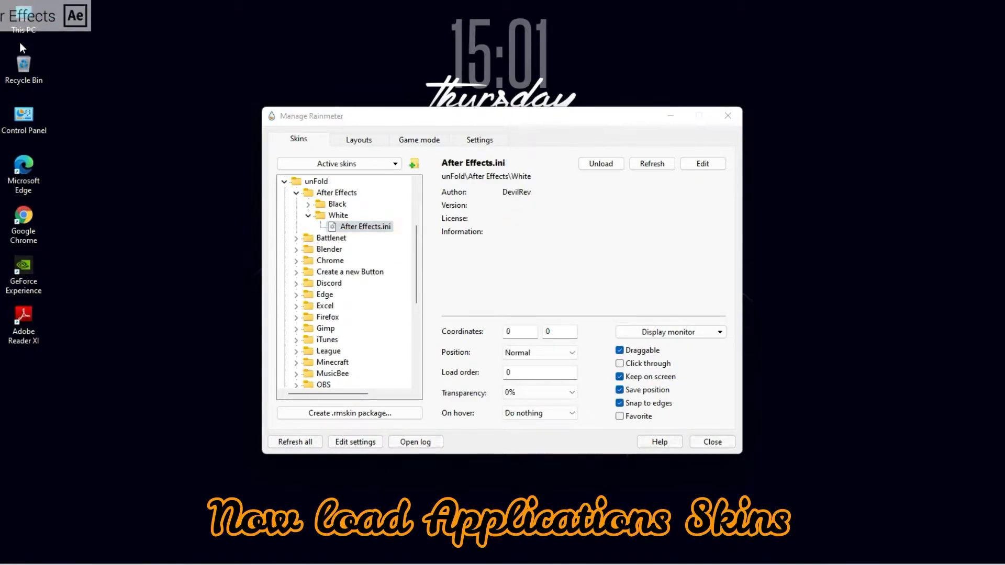
Step: Turn off the display of desktop icons
{"action": "right_click", "coordinate": [86, 61]}
{"action": "mouse_move", "coordinate": [124, 71]}
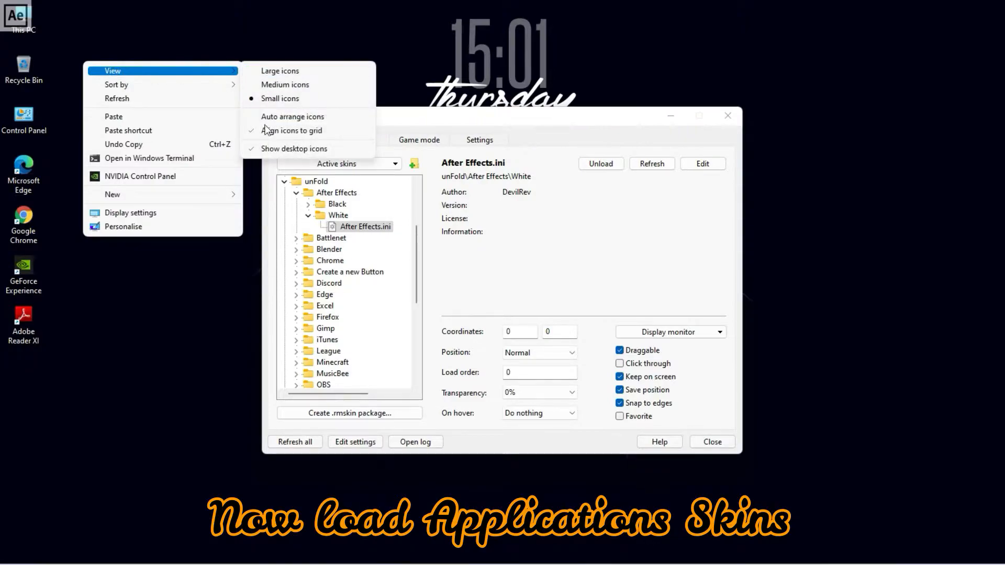
{"action": "left_click", "coordinate": [252, 149]}
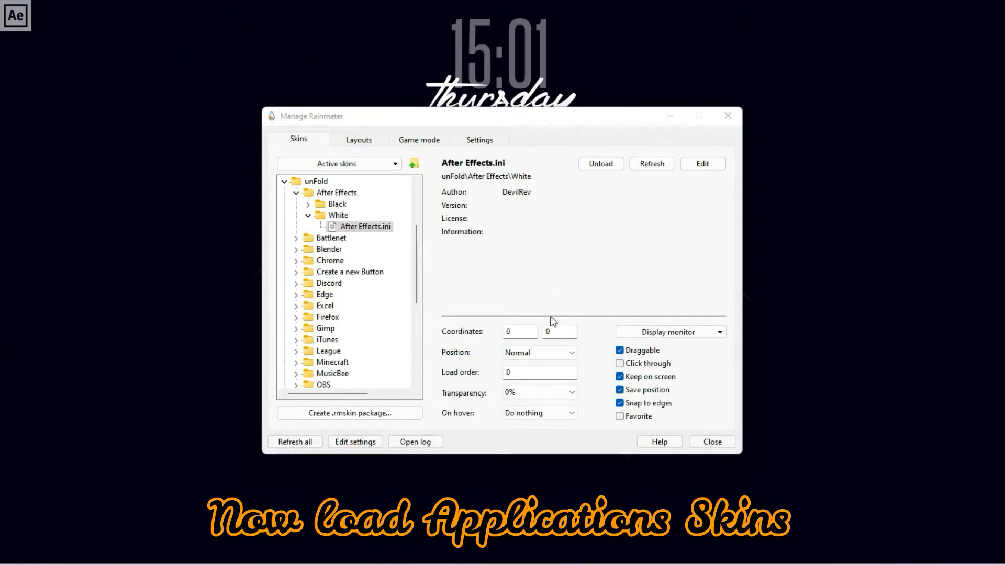
Step: Disable Snap to edges for the After Effects skin and set its vertical coordinate to 050
{"action": "left_click", "coordinate": [620, 401]}
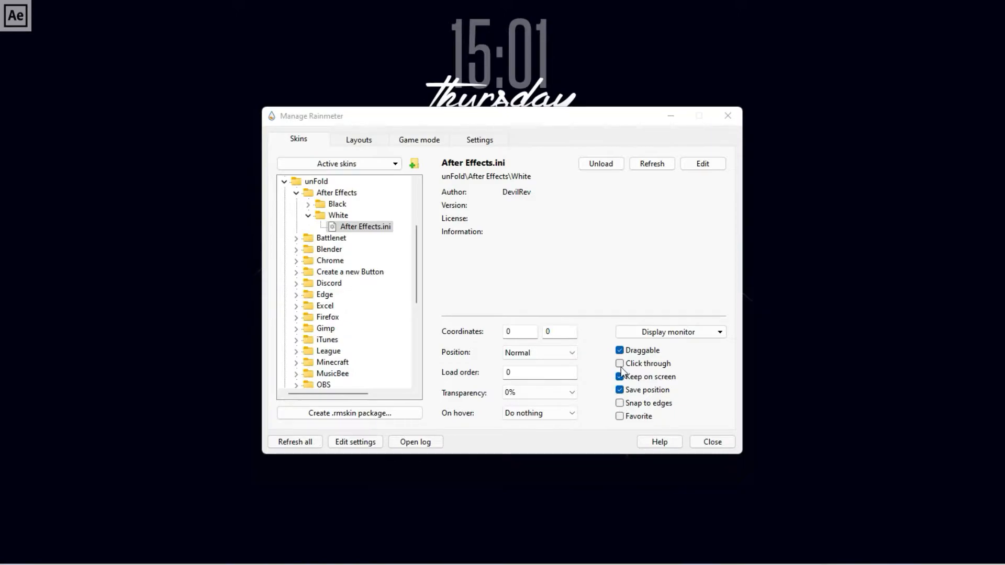
{"action": "left_click", "coordinate": [550, 333]}
{"action": "type", "text": "60"}
{"action": "mouse_move", "coordinate": [20, 61]}
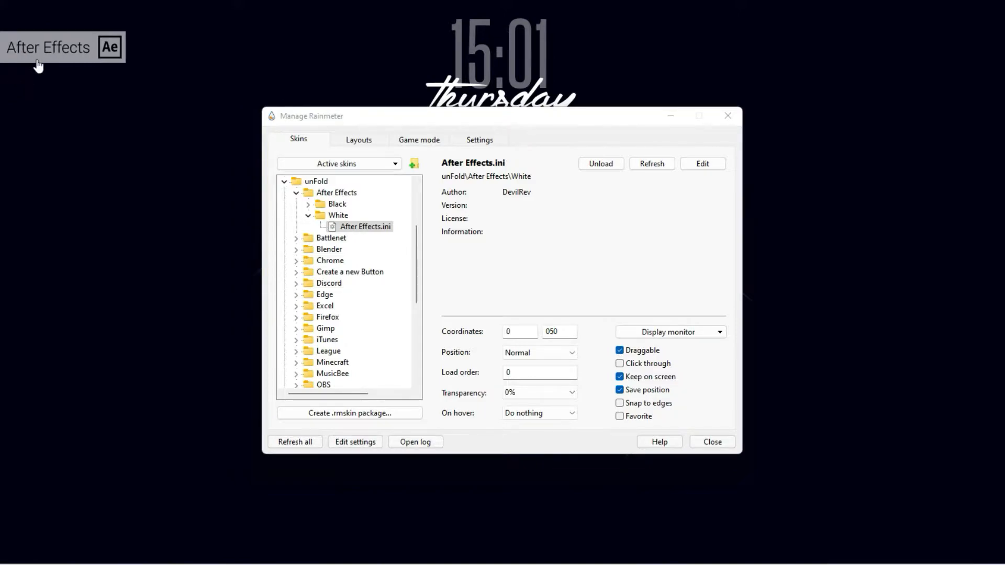
{"action": "left_click", "coordinate": [552, 338]}
Step: Load Battlenet.ini from unFold's Battlenet White folder and set its vertical coordinate to 120
{"action": "left_click", "coordinate": [297, 238]}
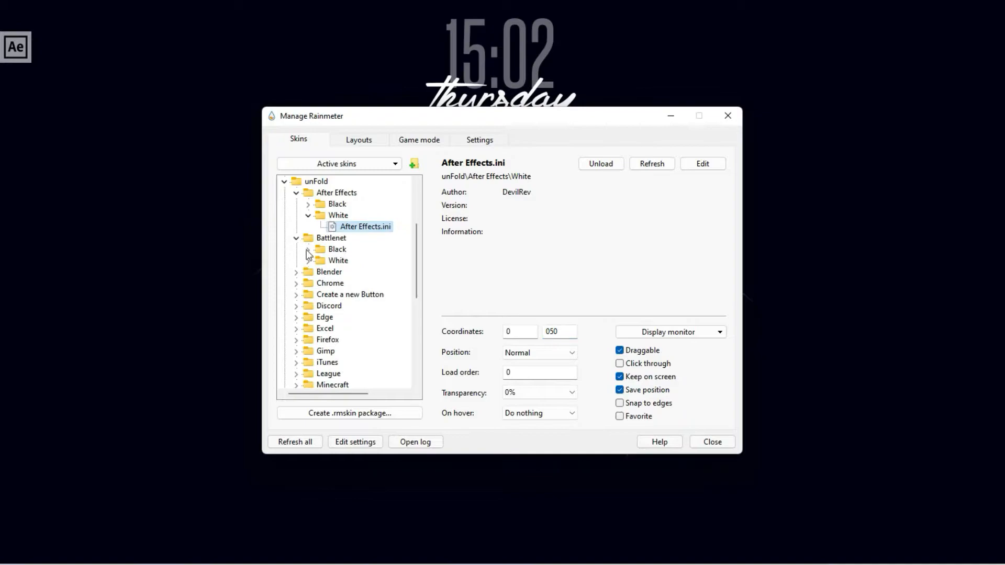
{"action": "left_click", "coordinate": [309, 250]}
{"action": "left_click", "coordinate": [308, 273]}
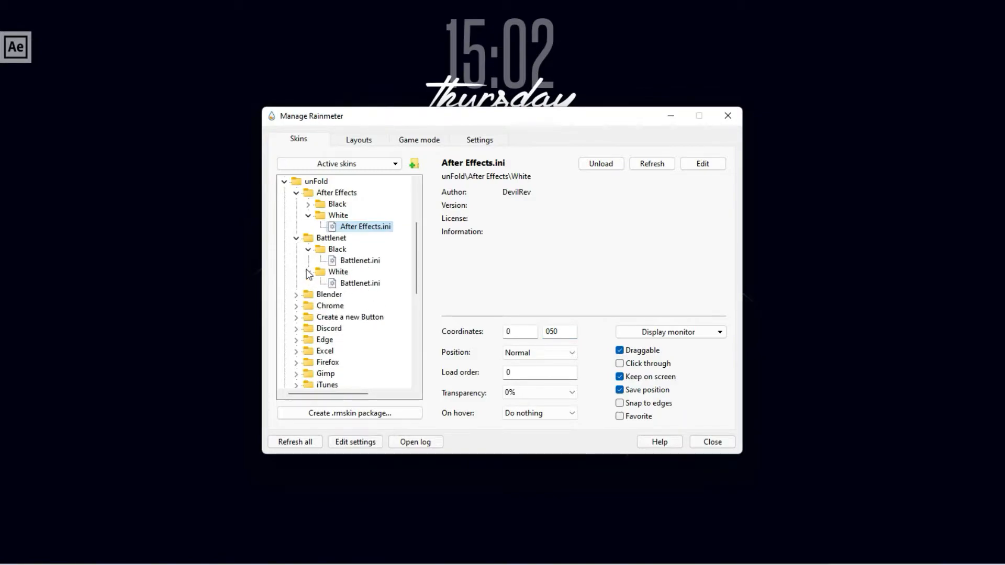
{"action": "double_click", "coordinate": [373, 286]}
{"action": "left_click", "coordinate": [558, 337]}
{"action": "type", "text": "100"}
{"action": "left_click", "coordinate": [582, 283]}
{"action": "left_click_drag", "start_coordinate": [570, 336], "coordinate": [560, 341]}
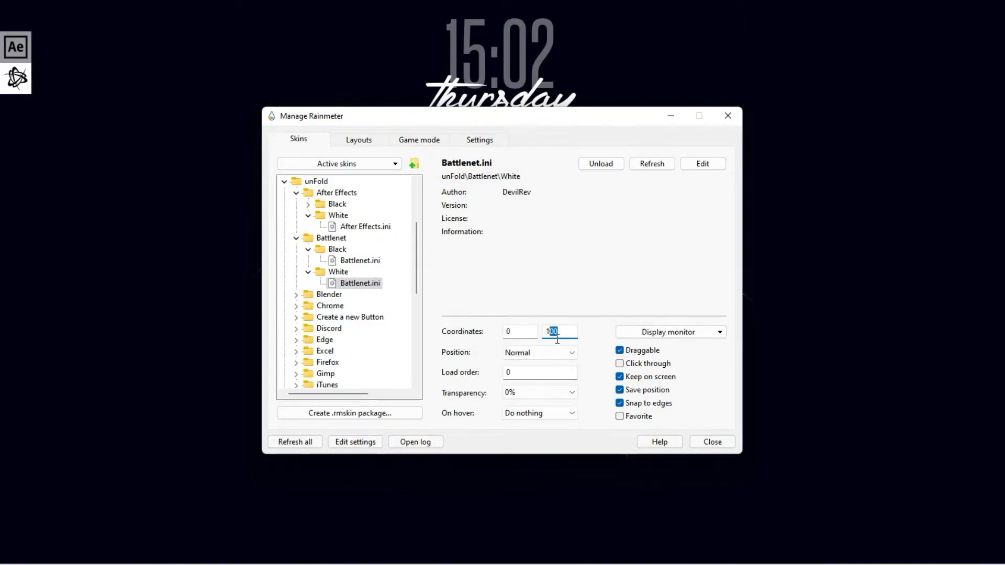
{"action": "type", "text": "120"}
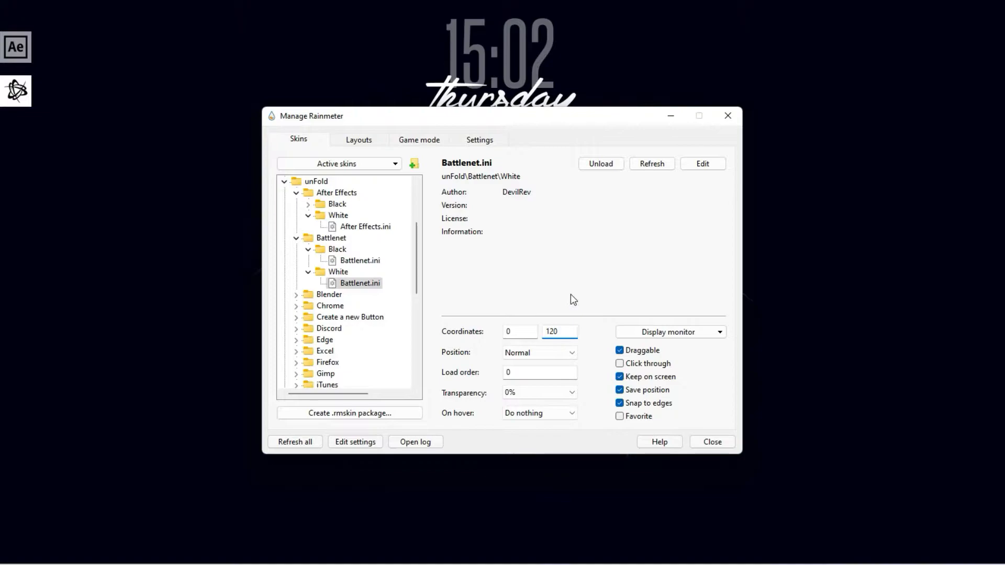
Step: Collapse the Battlenet and After Effects folders and load Blender.ini from the Blender White folder
{"action": "left_click", "coordinate": [297, 238]}
{"action": "left_click", "coordinate": [297, 192]}
{"action": "left_click", "coordinate": [296, 216]}
{"action": "left_click", "coordinate": [308, 238]}
{"action": "double_click", "coordinate": [342, 248]}
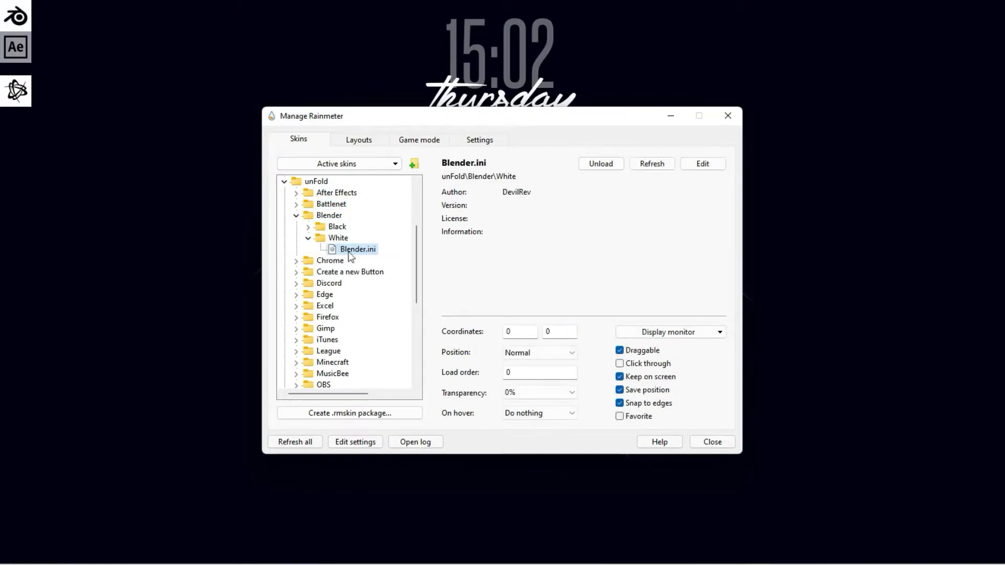
Step: Set the Blender skin's vertical coordinate to 190
{"action": "double_click", "coordinate": [548, 331]}
{"action": "type", "text": "180"}
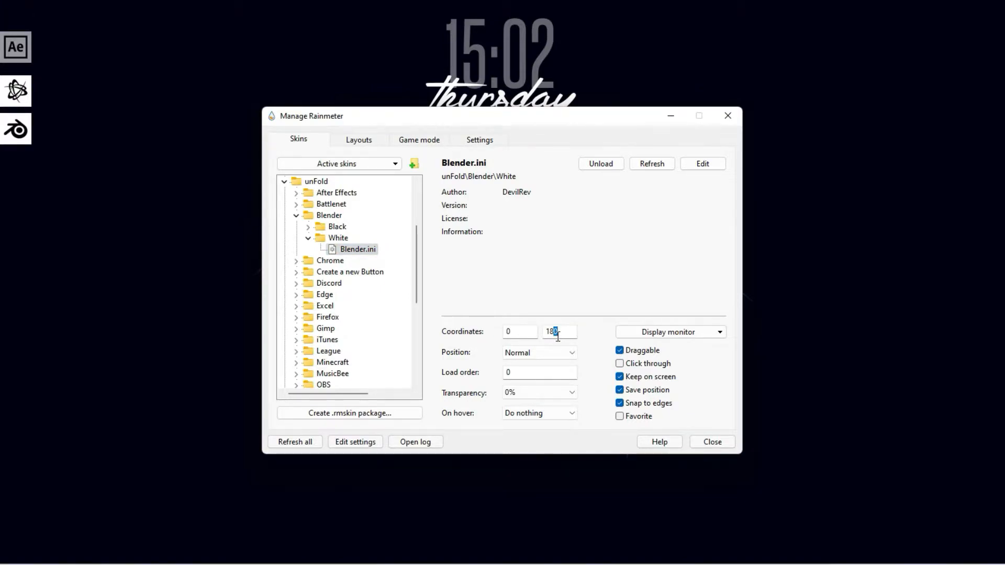
{"action": "key", "text": "BackSpace"}
{"action": "key", "text": "BackSpace"}
{"action": "type", "text": "90"}
{"action": "left_click", "coordinate": [583, 257]}
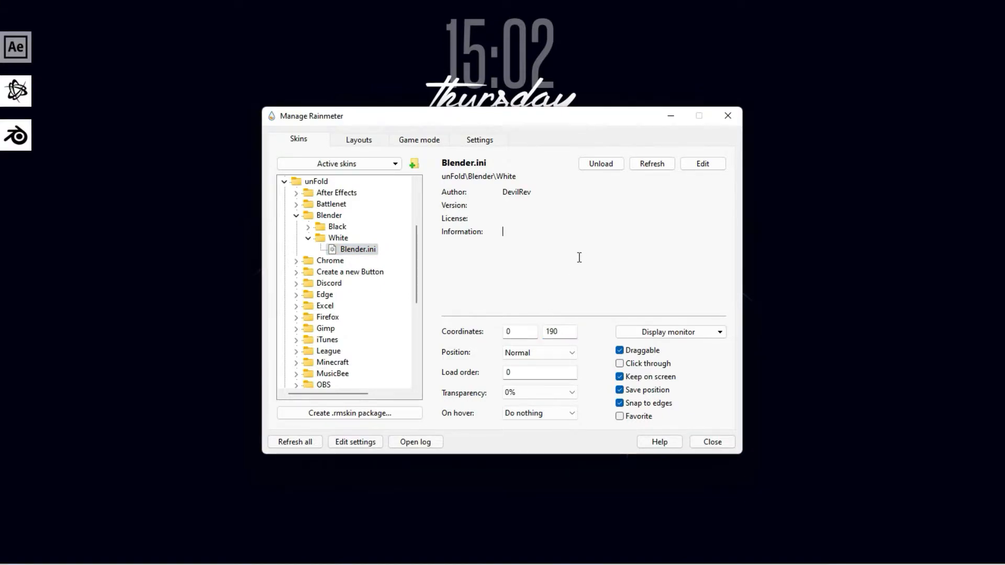
Step: Load Chrome.ini from the Chrome White folder and set its vertical coordinate to 260
{"action": "left_click", "coordinate": [296, 261]}
{"action": "left_click", "coordinate": [307, 283]}
{"action": "double_click", "coordinate": [358, 295]}
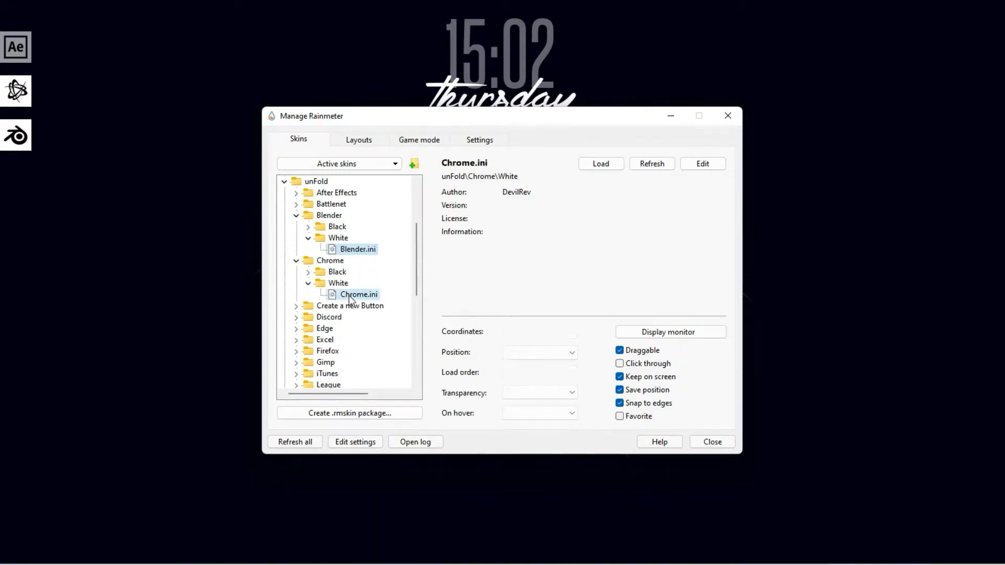
{"action": "double_click", "coordinate": [561, 340]}
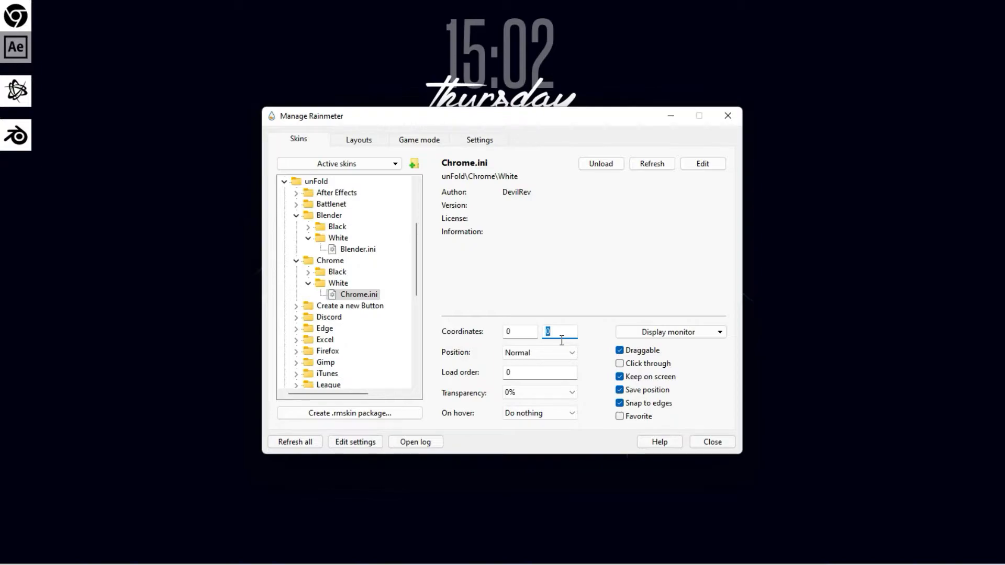
{"action": "type", "text": "280"}
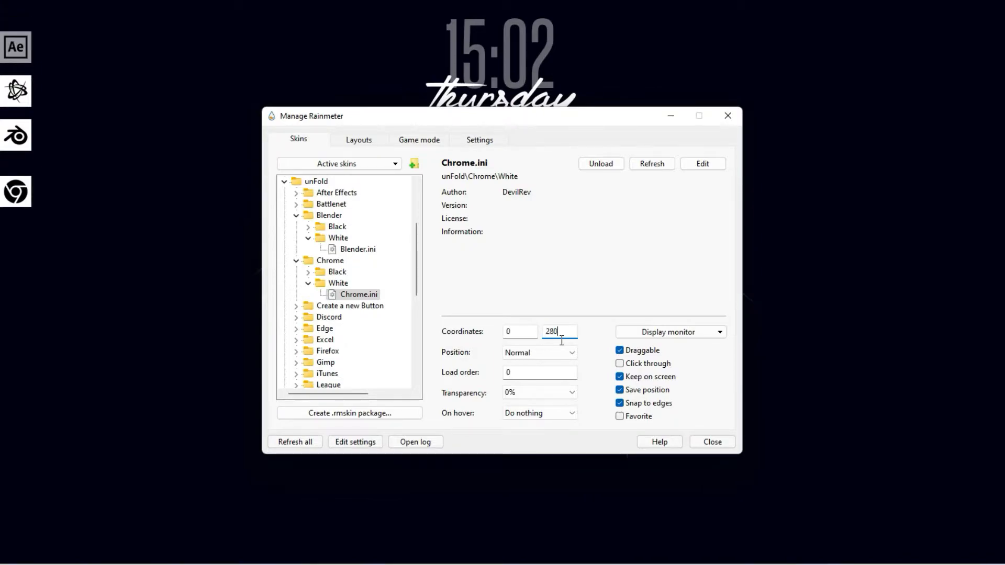
{"action": "type", "text": "60"}
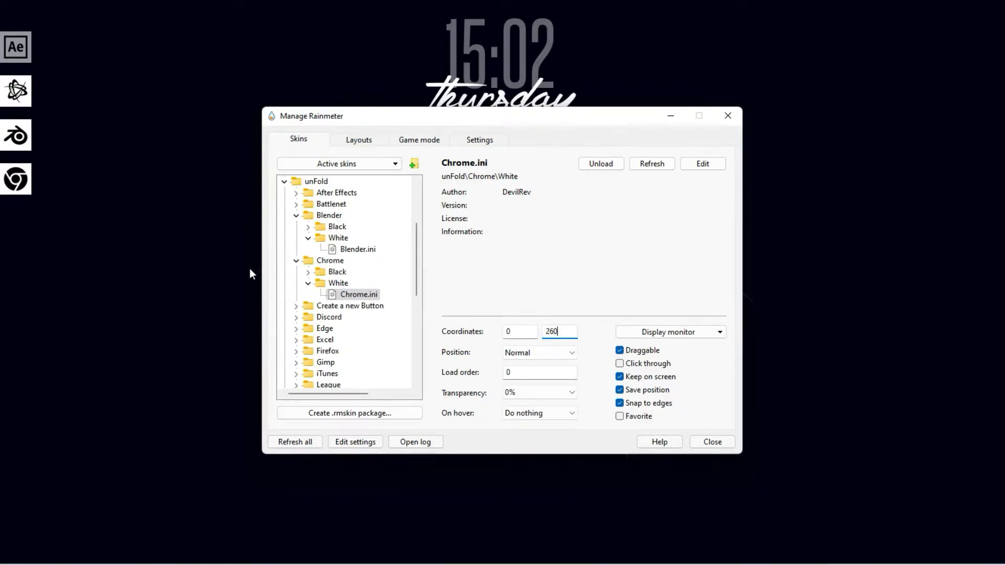
{"action": "left_click", "coordinate": [296, 306]}
{"action": "left_click", "coordinate": [308, 328]}
{"action": "left_click", "coordinate": [354, 341]}
{"action": "double_click", "coordinate": [353, 341]}
{"action": "double_click", "coordinate": [348, 341]}
{"action": "double_click", "coordinate": [341, 341]}
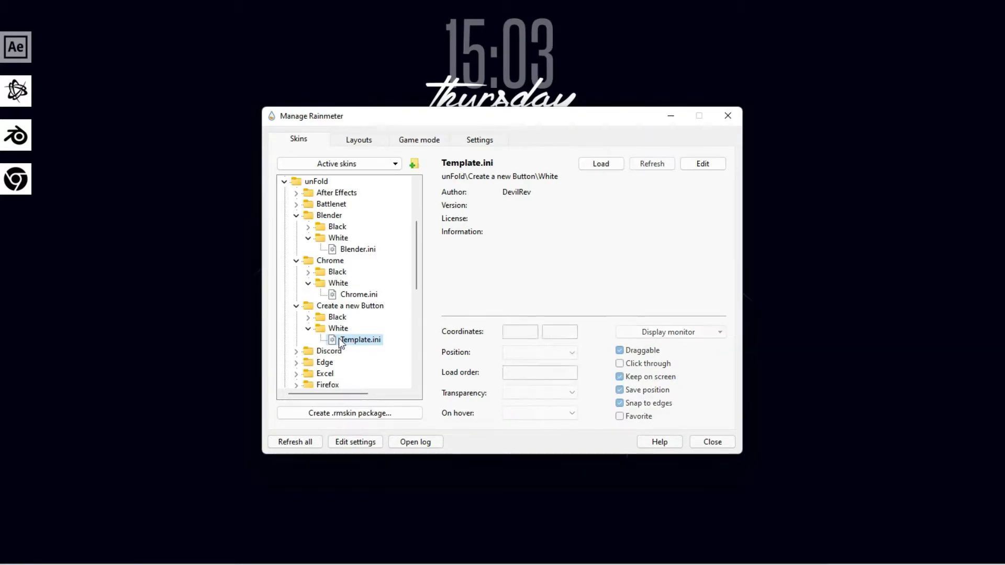
{"action": "left_click", "coordinate": [296, 306]}
Step: Load Discord.ini from the Discord White folder and set its vertical coordinate to 330
{"action": "left_click", "coordinate": [297, 317]}
{"action": "left_click", "coordinate": [308, 340]}
{"action": "left_click", "coordinate": [344, 351]}
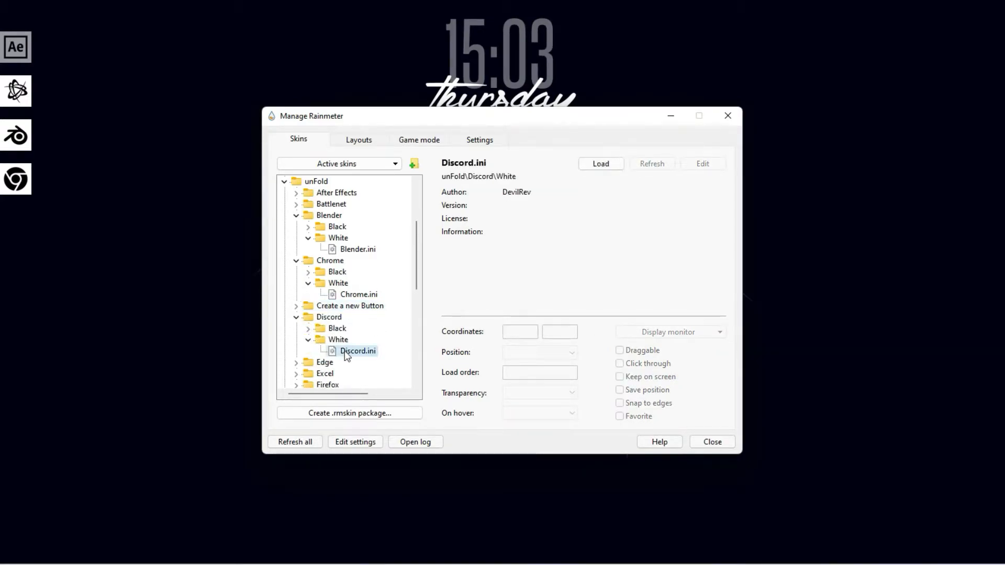
{"action": "double_click", "coordinate": [345, 351]}
{"action": "double_click", "coordinate": [562, 337]}
{"action": "type", "text": "3"}
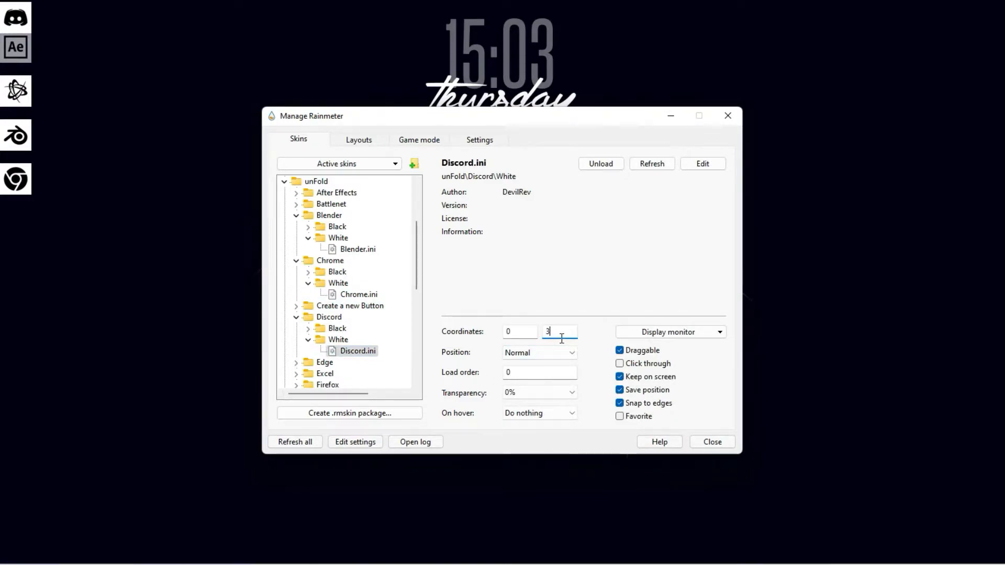
{"action": "type", "text": "0040"}
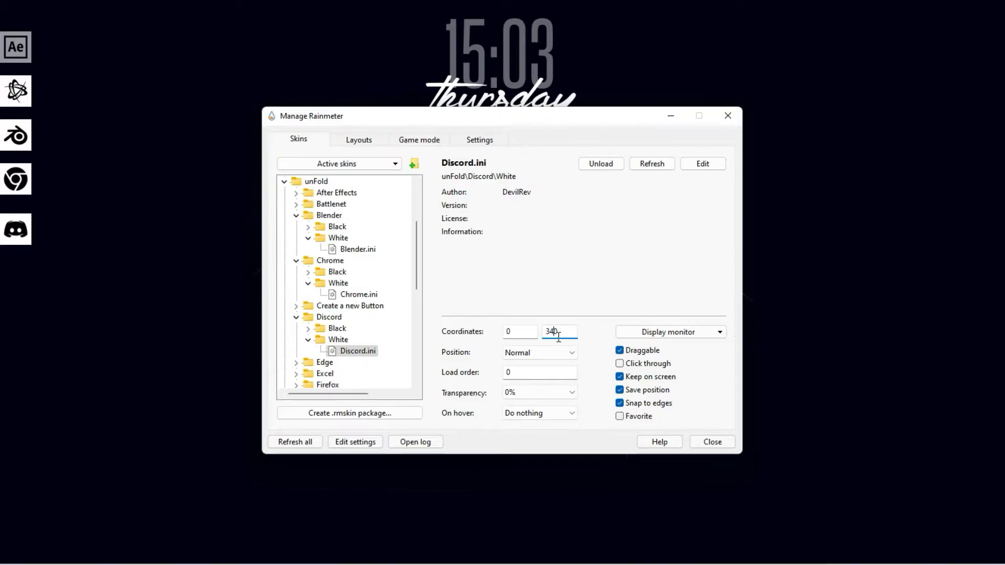
{"action": "key", "text": "BackSpace"}
{"action": "type", "text": "30"}
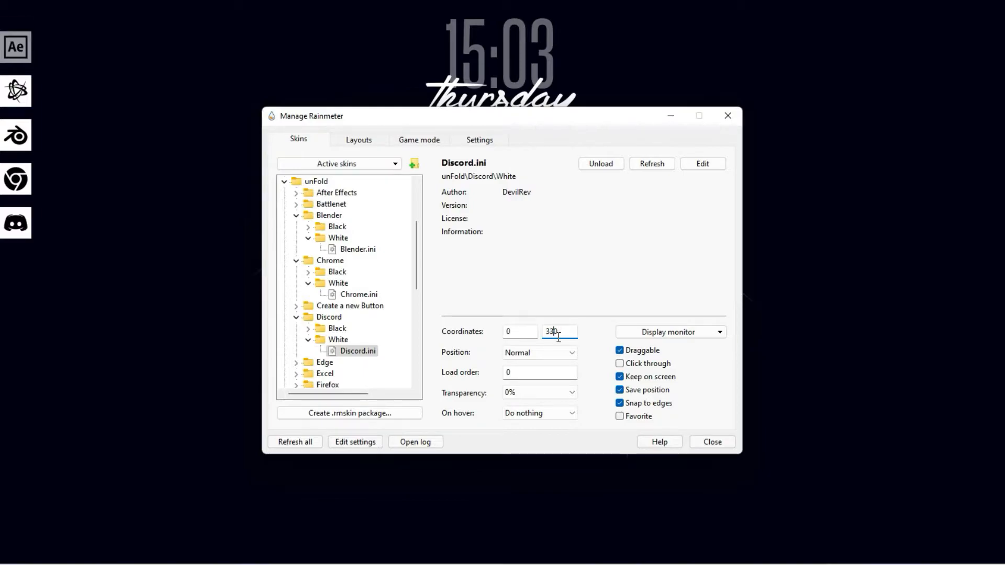
{"action": "left_click", "coordinate": [587, 277]}
Step: Load Excel.ini from the Excel White folder and set its vertical coordinate to 400
{"action": "left_click", "coordinate": [296, 317]}
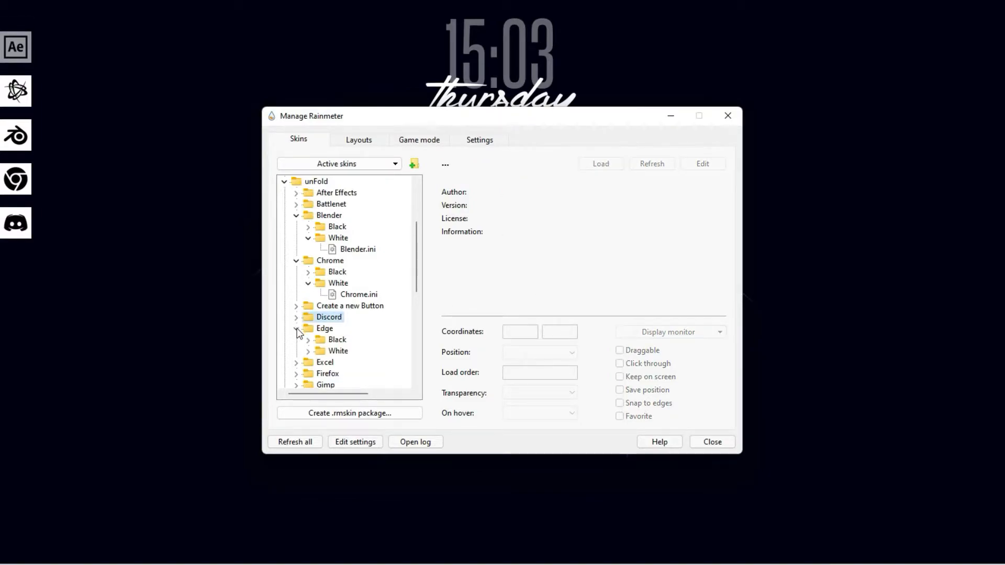
{"action": "left_click", "coordinate": [295, 340]}
{"action": "left_click", "coordinate": [308, 362]}
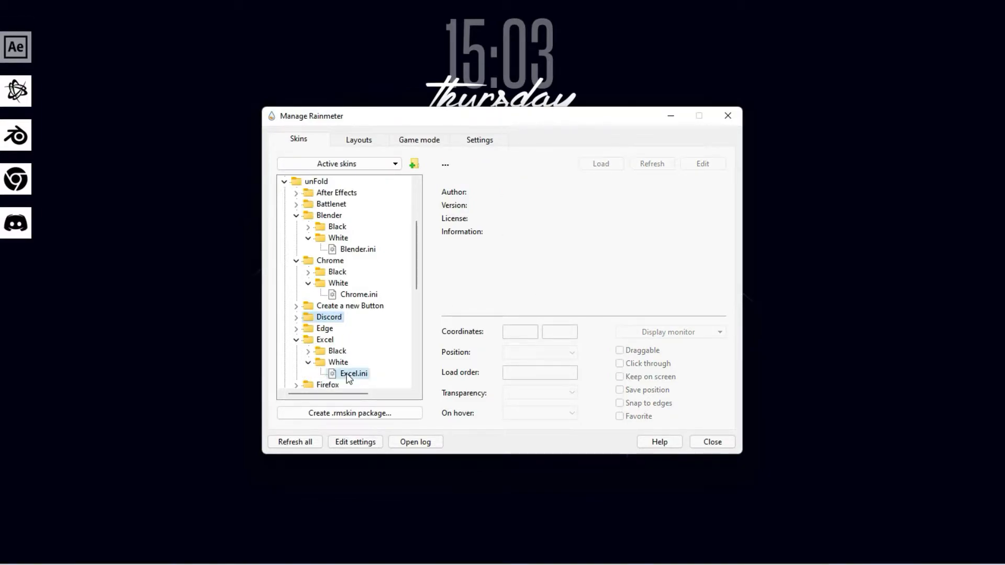
{"action": "double_click", "coordinate": [354, 373]}
{"action": "left_click", "coordinate": [566, 337]}
{"action": "type", "text": "380"}
{"action": "key", "text": "BackSpace"}
{"action": "key", "text": "BackSpace"}
{"action": "key", "text": "BackSpace"}
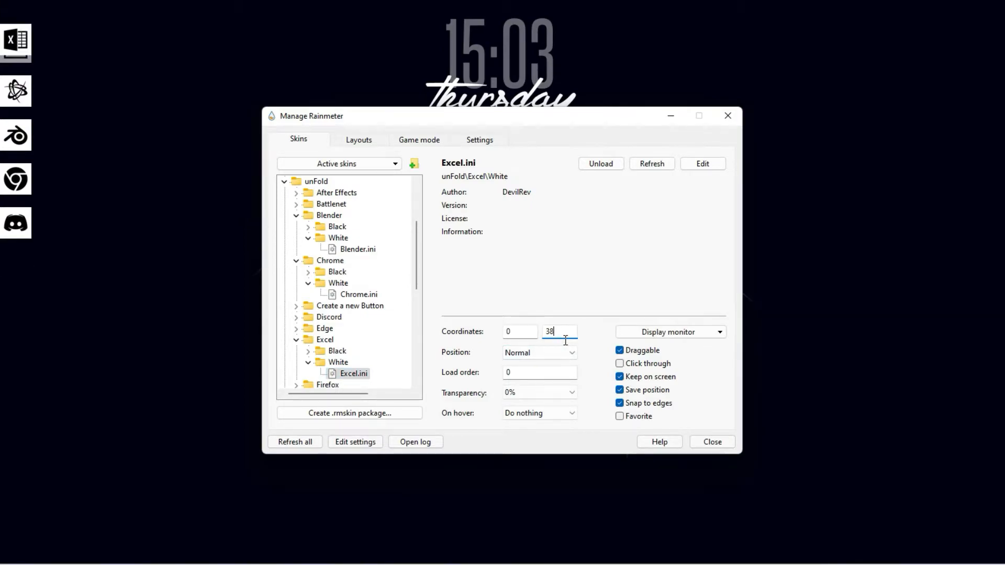
{"action": "type", "text": "400"}
Step: Load OBS.ini from the OBS White folder and set its vertical coordinate to 470
{"action": "scroll", "coordinate": [326, 353], "scroll_direction": "down", "scroll_amount": 3}
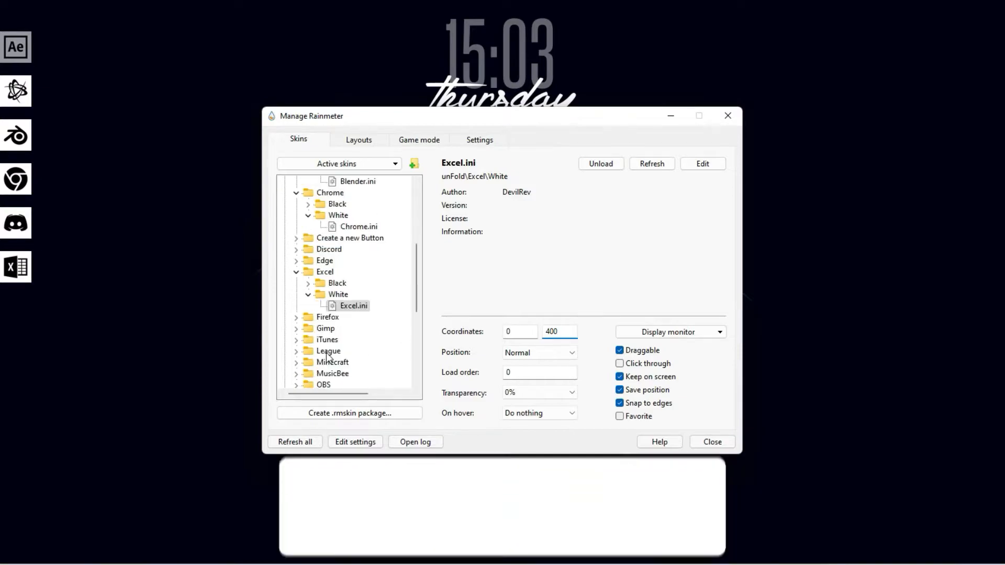
{"action": "left_click", "coordinate": [296, 351]}
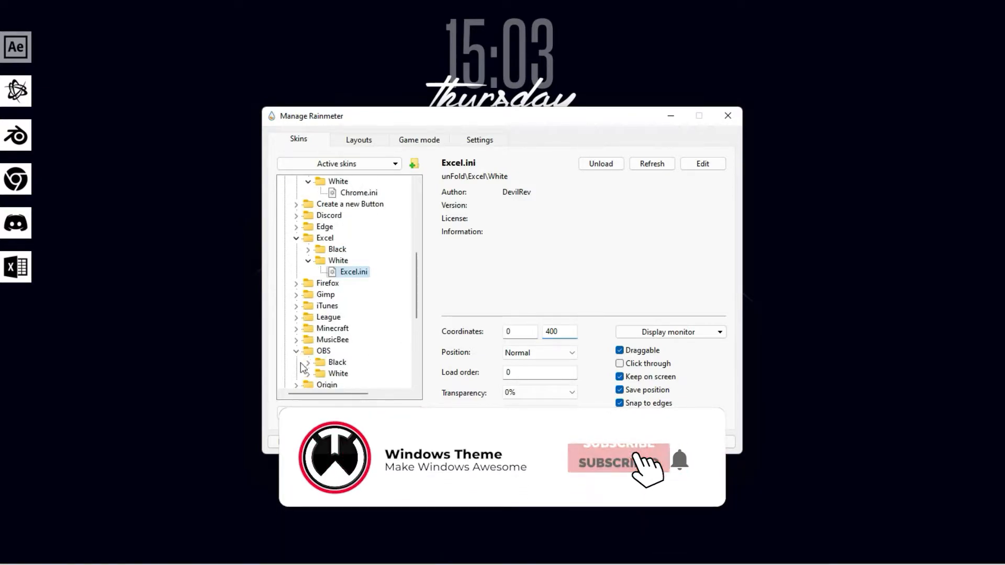
{"action": "left_click", "coordinate": [308, 374]}
{"action": "double_click", "coordinate": [352, 374]}
{"action": "left_click", "coordinate": [575, 335]}
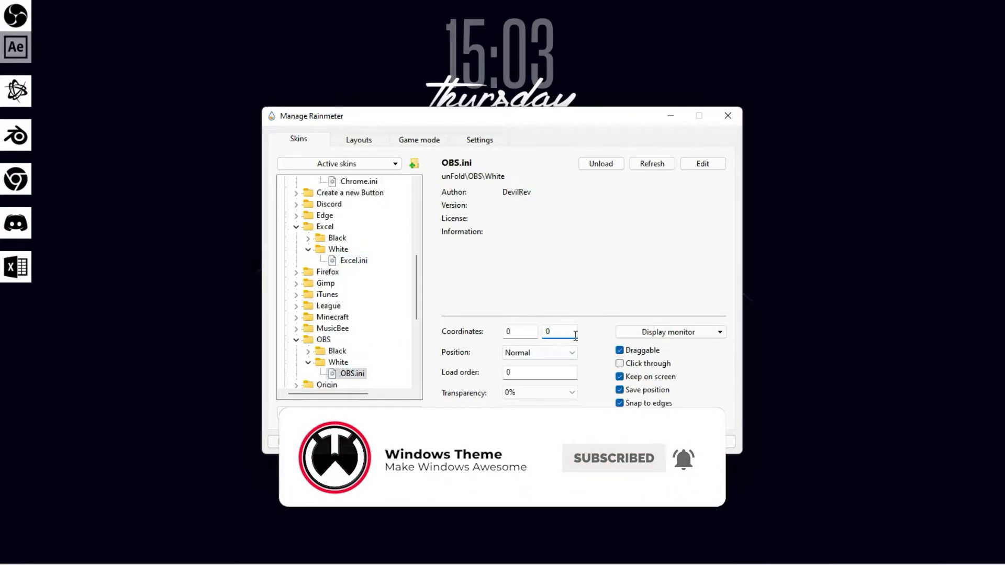
{"action": "key", "text": "BackSpace"}
{"action": "type", "text": "460"}
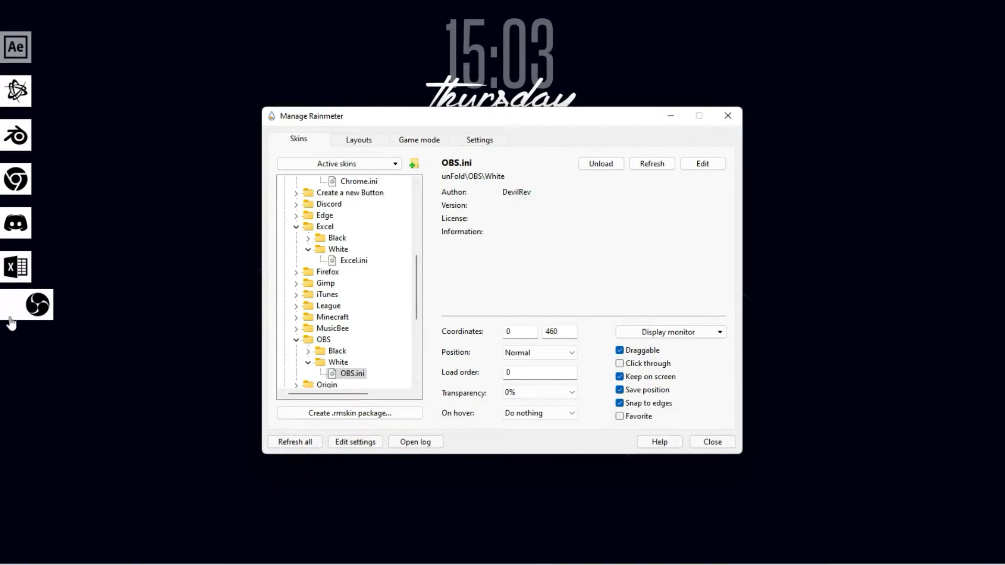
{"action": "left_click_drag", "start_coordinate": [565, 339], "coordinate": [559, 339]}
{"action": "type", "text": "70"}
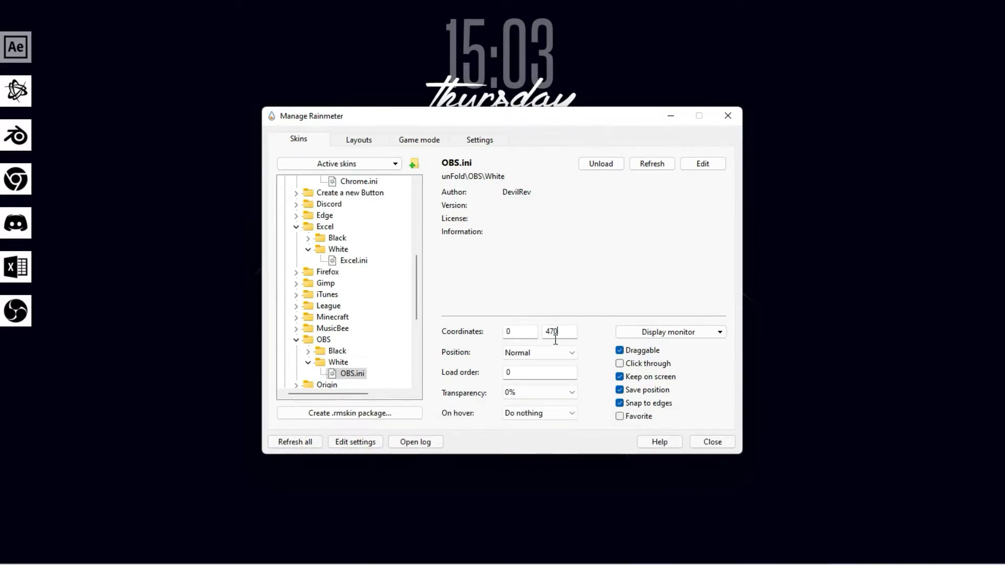
Step: Load Photoshop.ini from the Photoshop White folder and set its vertical coordinate to 540
{"action": "scroll", "coordinate": [322, 348], "scroll_direction": "down", "scroll_amount": 3}
{"action": "left_click", "coordinate": [296, 306]}
{"action": "double_click", "coordinate": [324, 329]}
{"action": "double_click", "coordinate": [332, 340]}
{"action": "double_click", "coordinate": [565, 339]}
{"action": "type", "text": "500"}
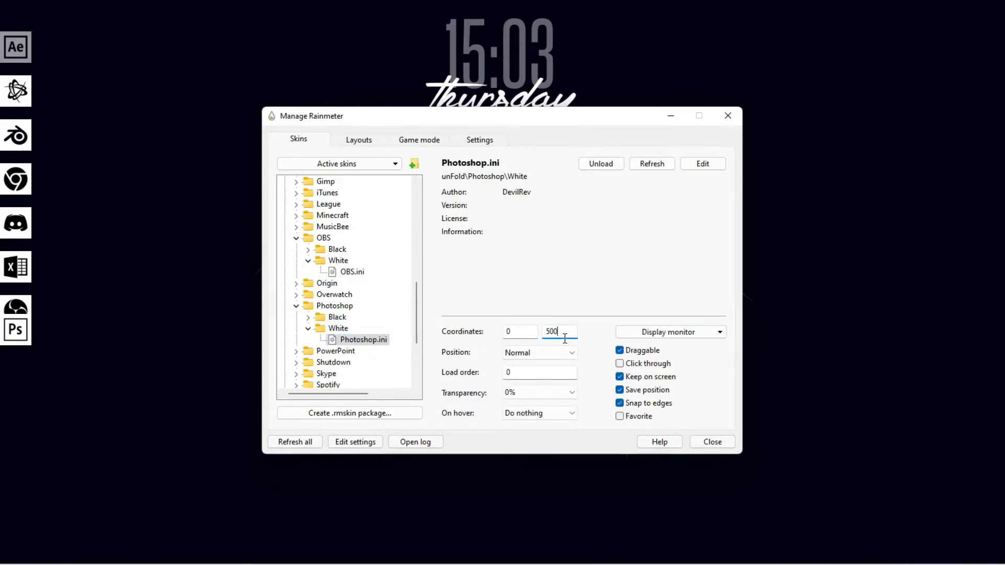
{"action": "type", "text": "540"}
{"action": "double_click", "coordinate": [565, 339]}
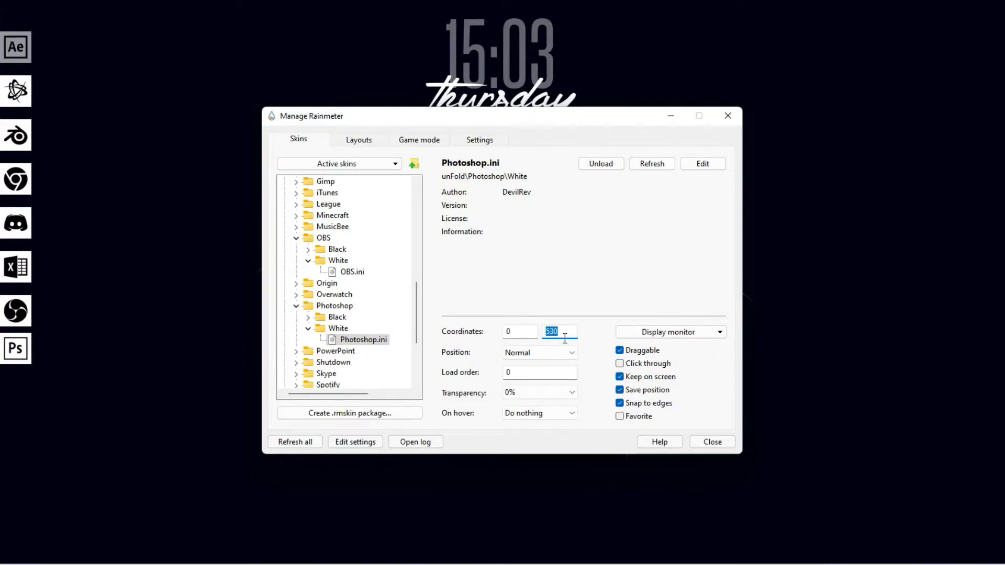
{"action": "type", "text": "540"}
Step: Load Word.ini from the Spotify White folder and set its vertical coordinate to 610
{"action": "scroll", "coordinate": [333, 294], "scroll_direction": "down", "scroll_amount": 2}
{"action": "left_click", "coordinate": [333, 295]}
{"action": "left_click", "coordinate": [296, 317]}
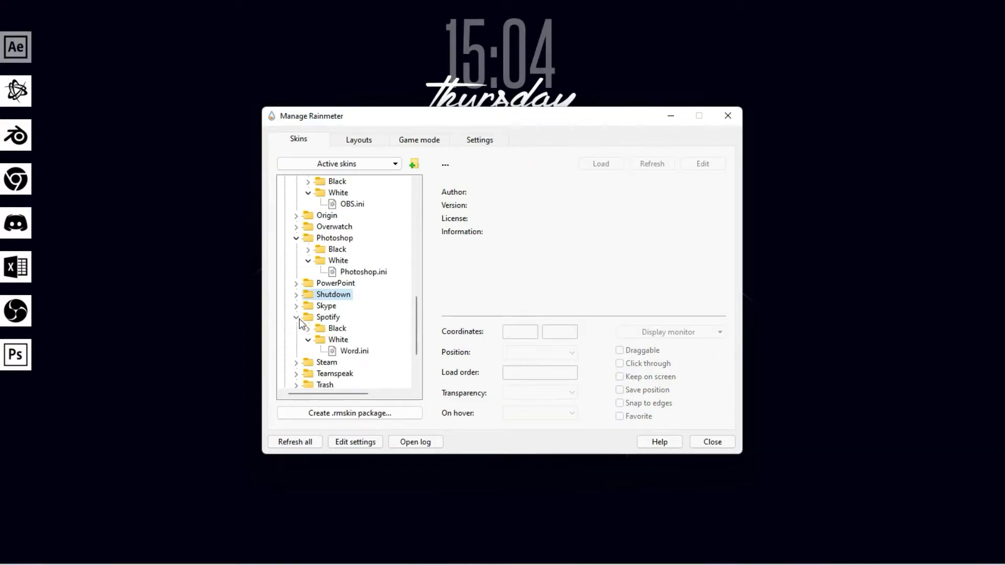
{"action": "double_click", "coordinate": [346, 351]}
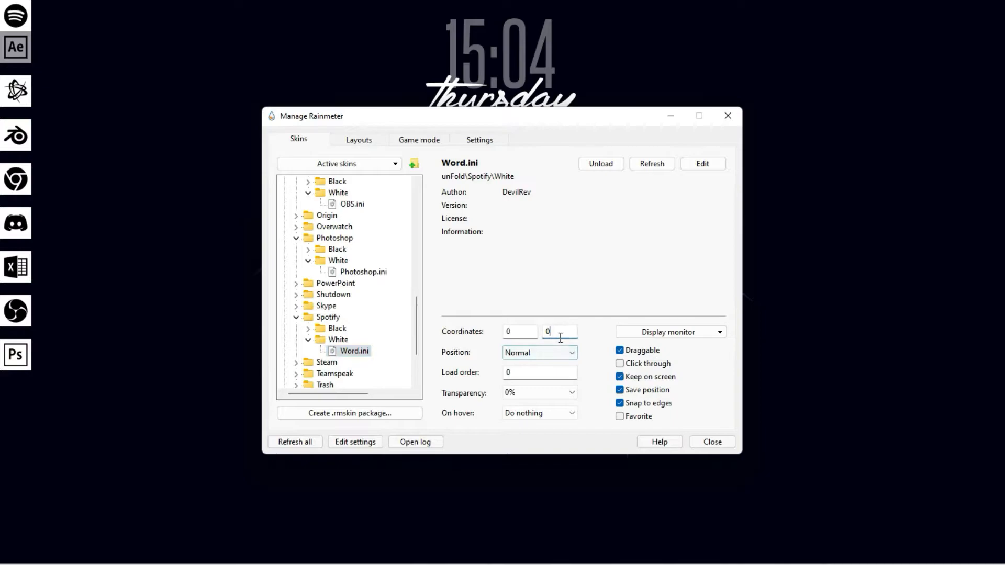
{"action": "type", "text": "550"}
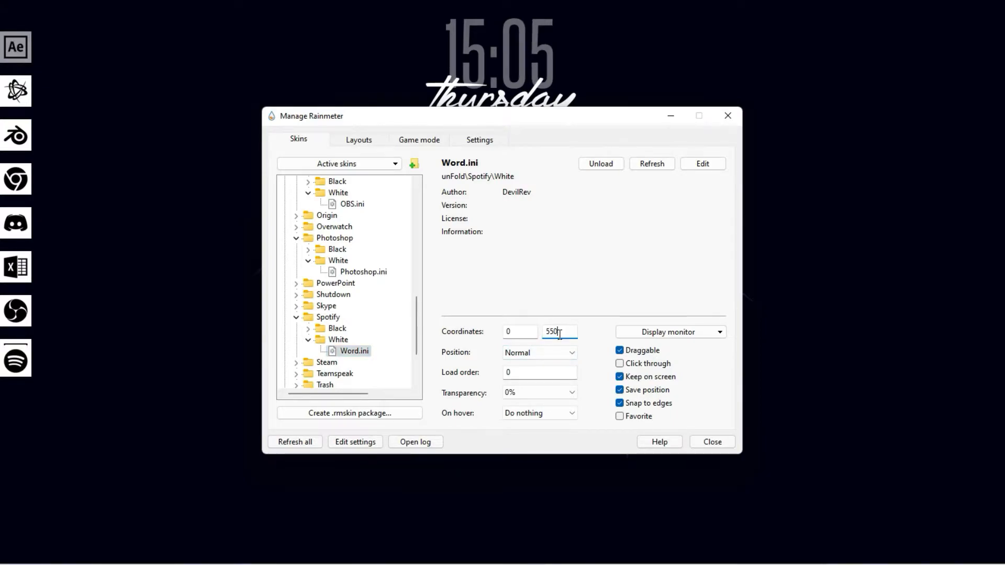
{"action": "type", "text": "600"}
{"action": "type", "text": "610"}
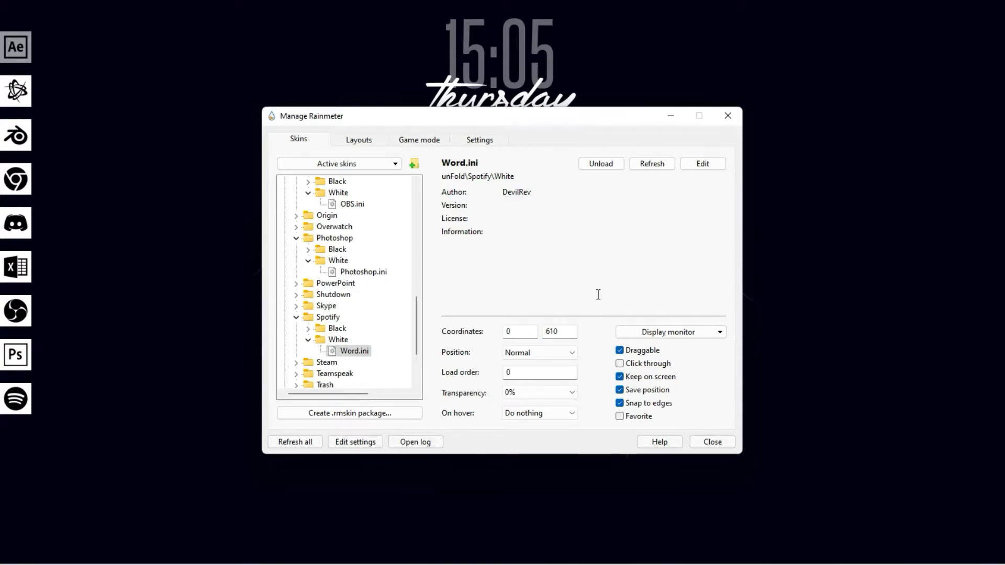
{"action": "scroll", "coordinate": [310, 372], "scroll_direction": "down", "scroll_amount": 3}
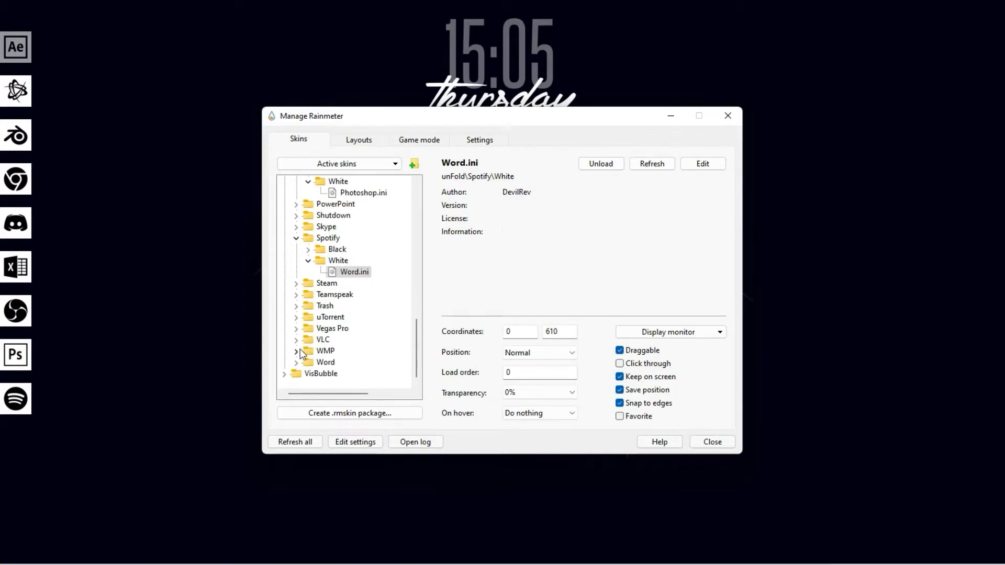
Step: Load Word.ini from the Word White folder and set its vertical coordinate to 680
{"action": "left_click", "coordinate": [295, 363]}
{"action": "left_click", "coordinate": [308, 363]}
{"action": "left_click", "coordinate": [348, 372]}
{"action": "double_click", "coordinate": [341, 373]}
{"action": "type", "text": "700"}
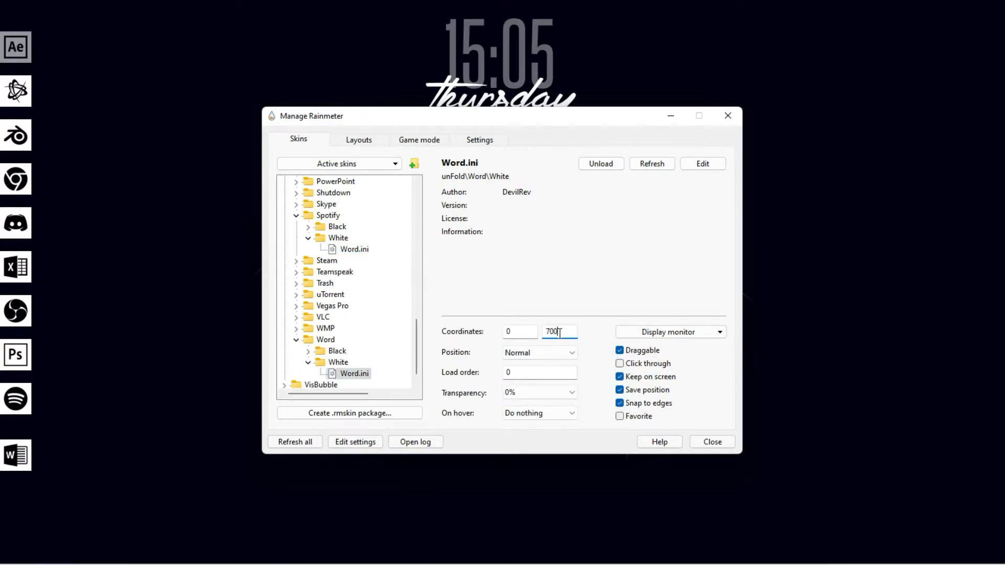
{"action": "type", "text": "680"}
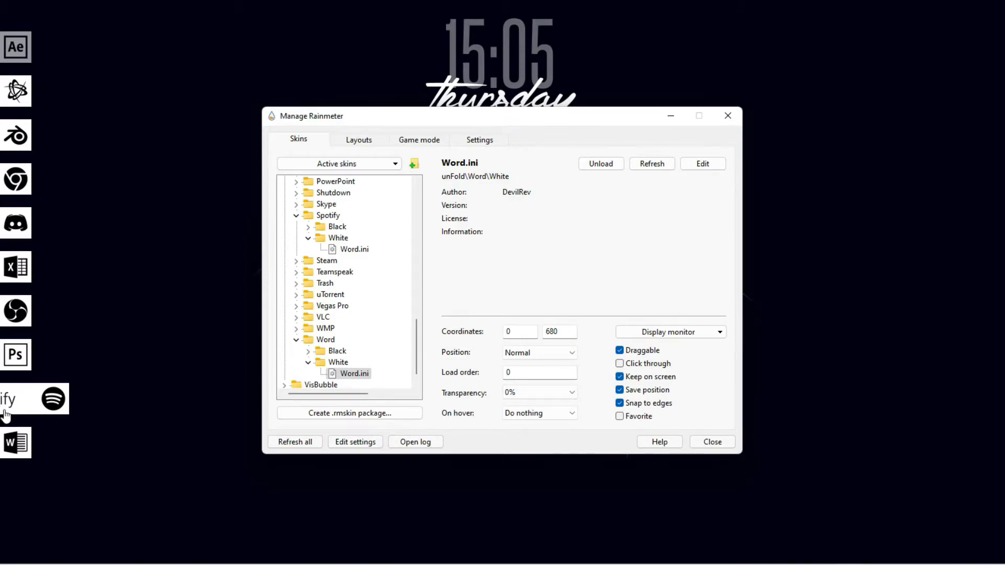
Step: Test the Word desktop button, then open its Word.ini file for editing at the LeftMouseUpAction path
{"action": "left_click", "coordinate": [32, 444]}
{"action": "left_click", "coordinate": [698, 167]}
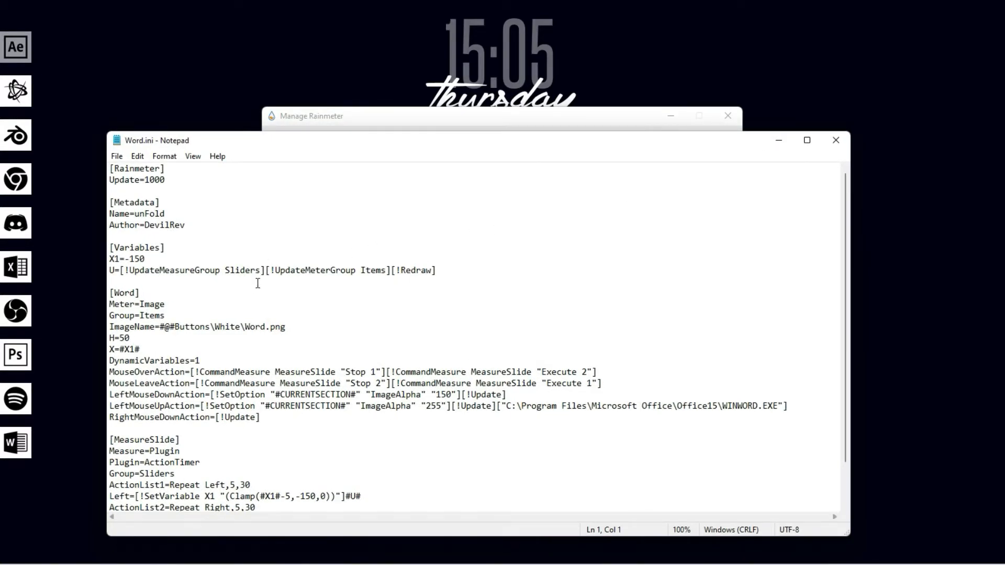
{"action": "scroll", "coordinate": [207, 338], "scroll_direction": "down", "scroll_amount": 2}
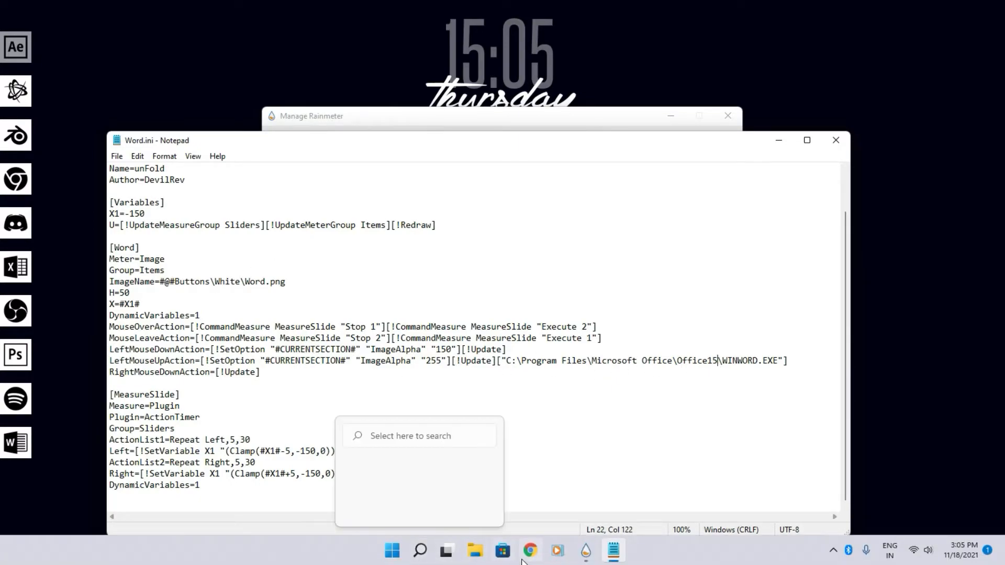
Step: Browse in File Explorer to the C:\Program Files\Microsoft Office\root\Office16 folder
{"action": "key", "text": "super+e"}
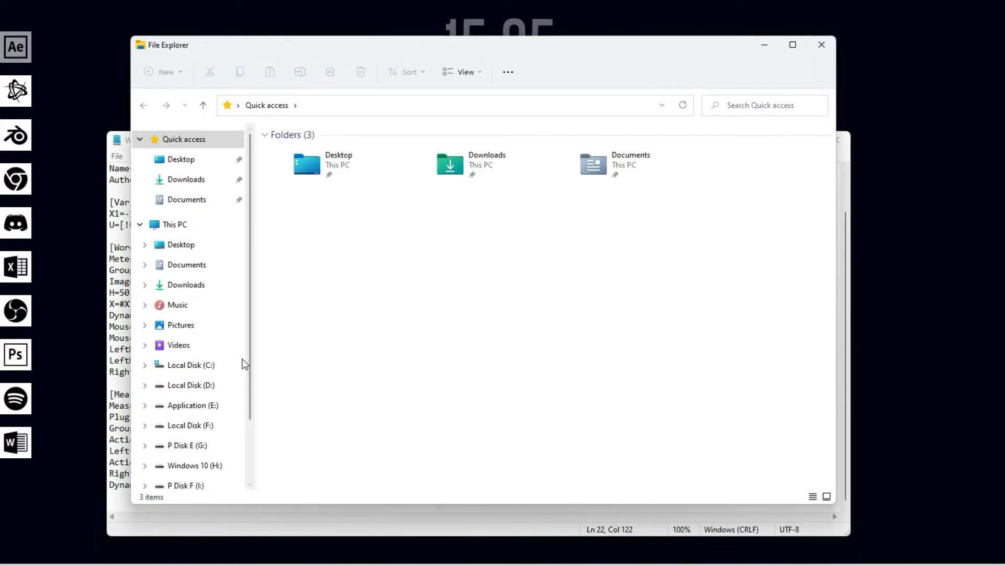
{"action": "left_click", "coordinate": [224, 365]}
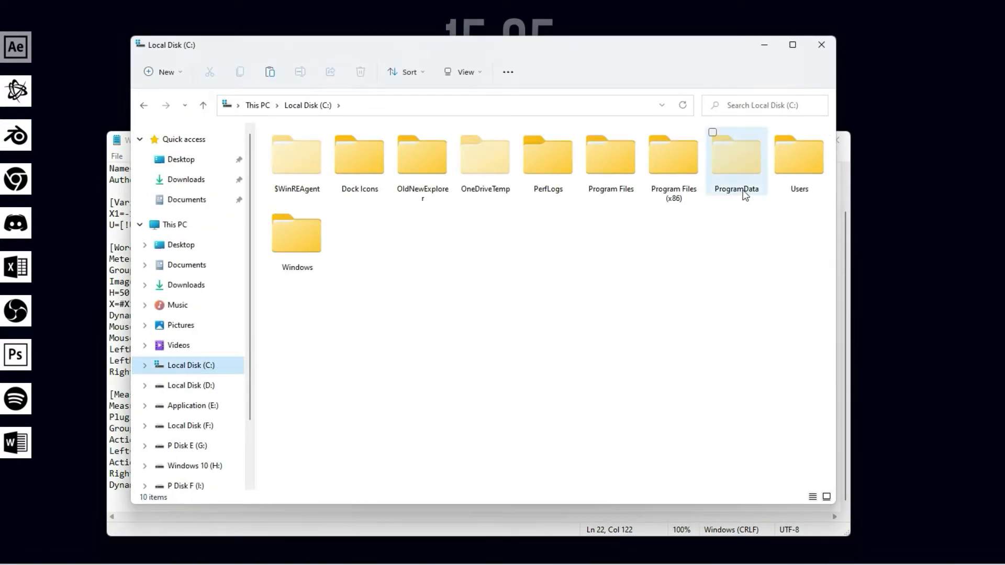
{"action": "double_click", "coordinate": [640, 170]}
{"action": "left_click", "coordinate": [327, 235]}
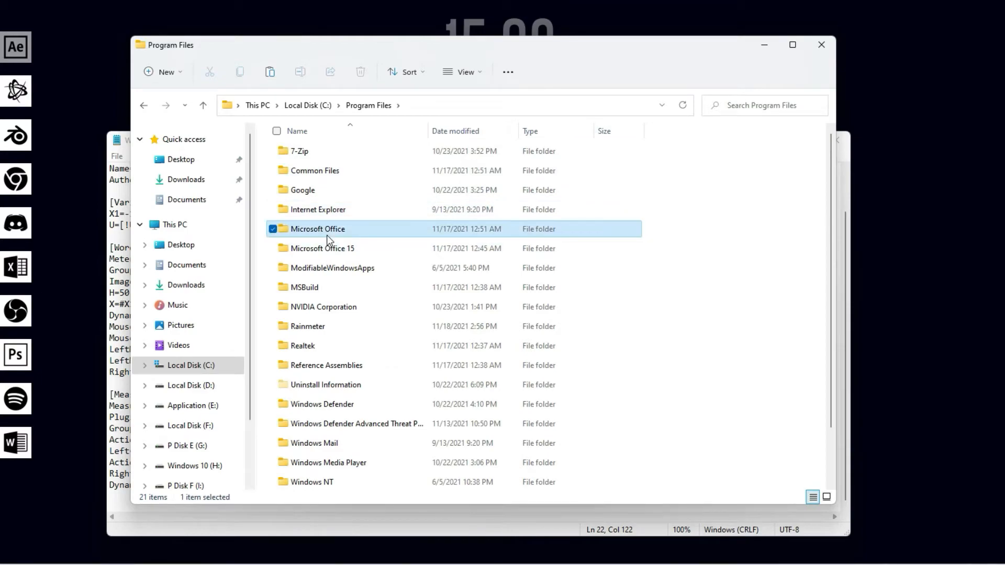
{"action": "double_click", "coordinate": [327, 235]}
{"action": "double_click", "coordinate": [313, 195]}
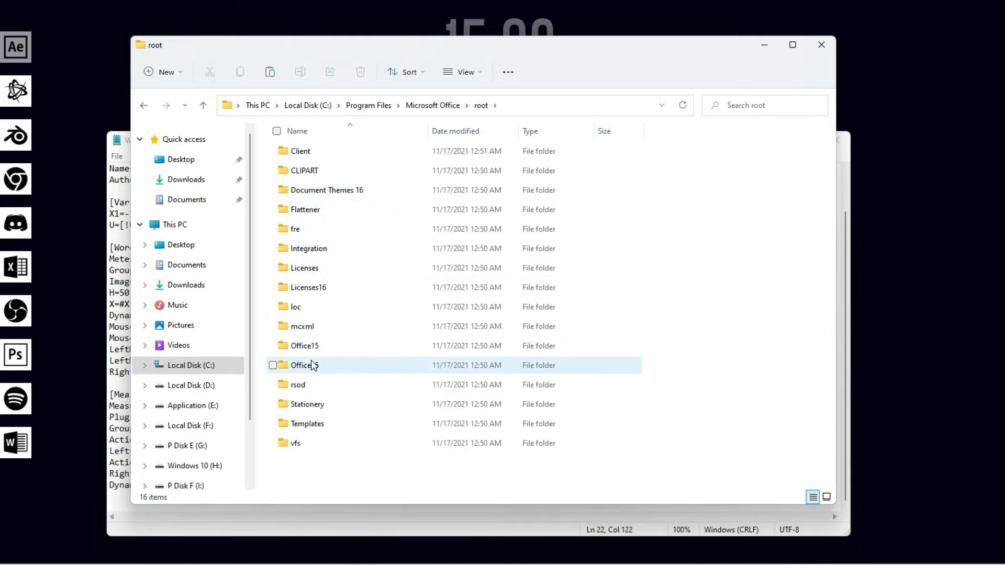
{"action": "double_click", "coordinate": [310, 365]}
Step: Look through the Office16 folder for the application file, copy the folder's path and close File Explorer
{"action": "scroll", "coordinate": [351, 304], "scroll_direction": "down", "scroll_amount": 10}
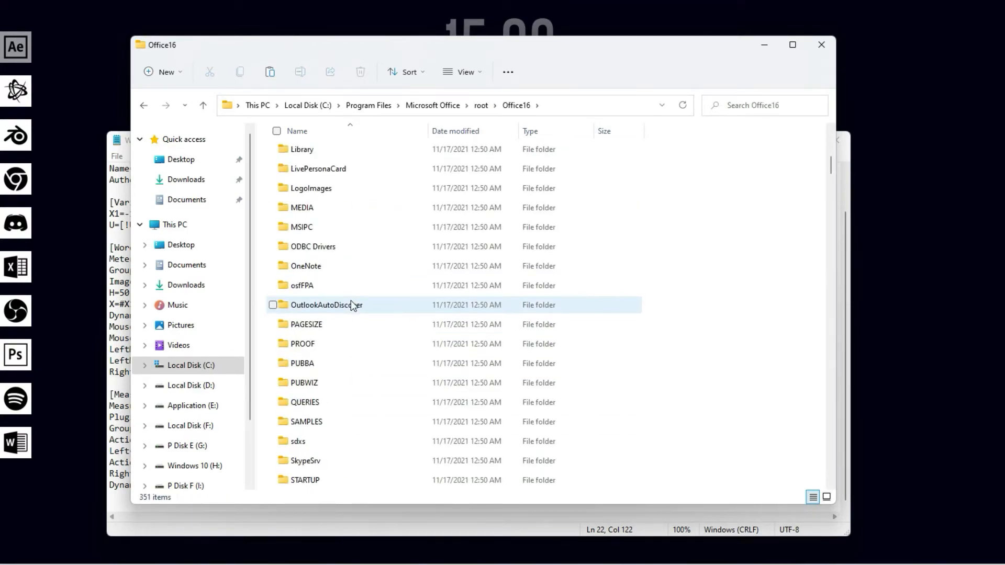
{"action": "scroll", "coordinate": [351, 305], "scroll_direction": "down", "scroll_amount": 7}
{"action": "scroll", "coordinate": [350, 305], "scroll_direction": "up", "scroll_amount": 4}
{"action": "scroll", "coordinate": [351, 305], "scroll_direction": "down", "scroll_amount": 20}
{"action": "scroll", "coordinate": [351, 304], "scroll_direction": "down", "scroll_amount": 2}
{"action": "scroll", "coordinate": [351, 304], "scroll_direction": "up", "scroll_amount": 6}
{"action": "scroll", "coordinate": [357, 366], "scroll_direction": "down", "scroll_amount": 10}
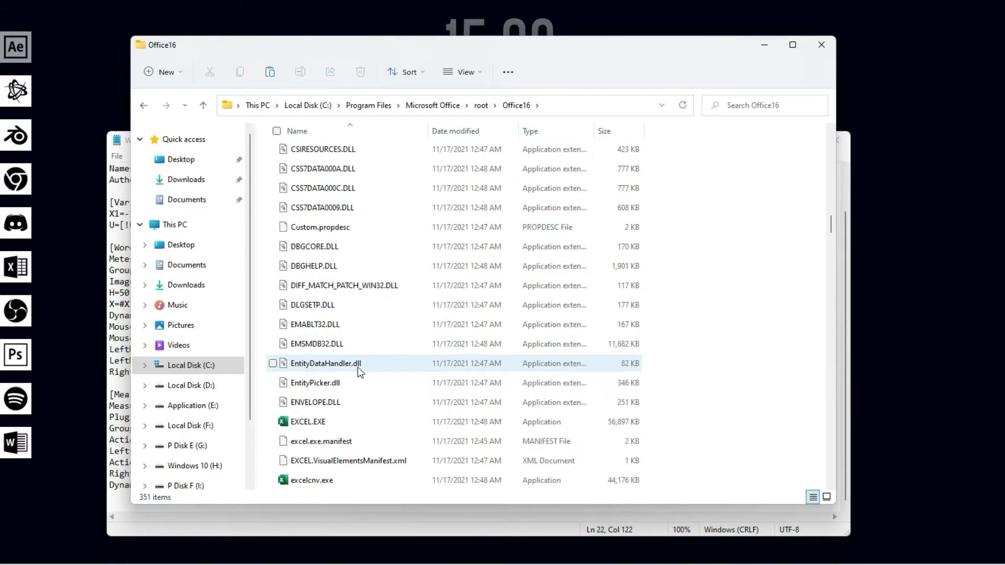
{"action": "left_click", "coordinate": [558, 105]}
{"action": "right_click", "coordinate": [384, 113]}
{"action": "left_click", "coordinate": [398, 147]}
{"action": "left_click", "coordinate": [820, 46]}
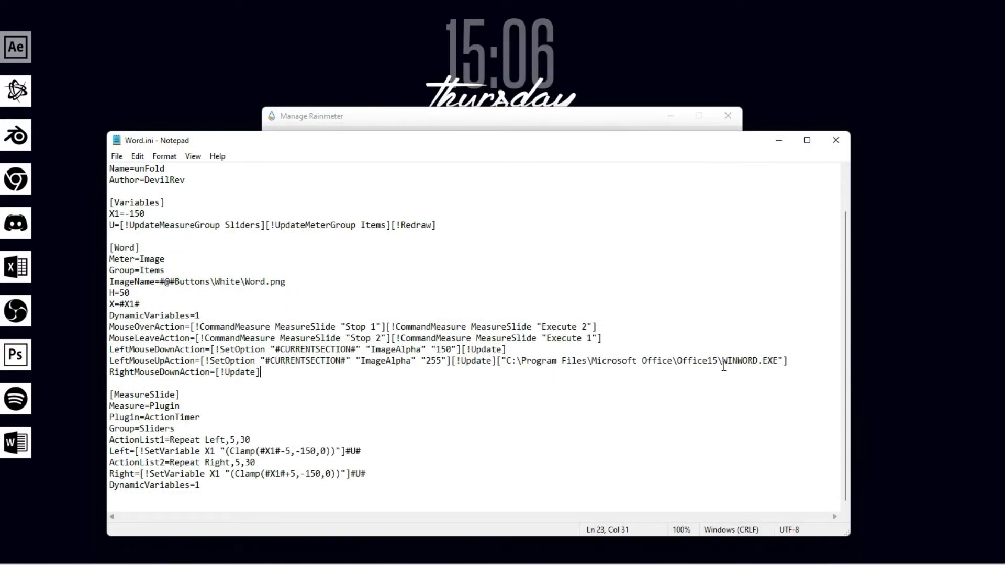
Step: Replace the folder path before WINWORD.EXE with C:\Program Files\Microsoft Office\root\Office16 and try the Word desktop button
{"action": "left_click_drag", "start_coordinate": [675, 368], "coordinate": [514, 368]}
{"action": "key", "text": "ctrl+v"}
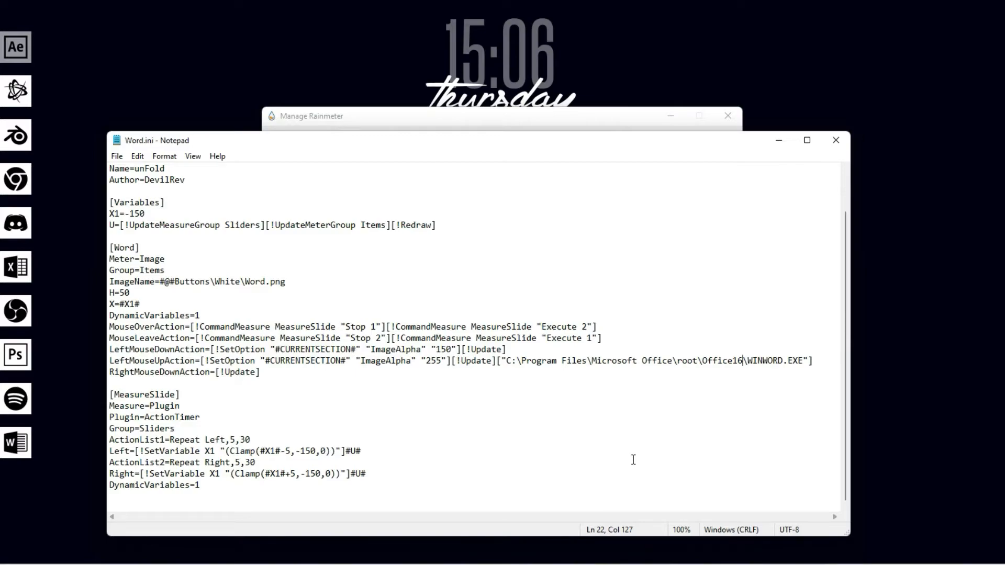
{"action": "left_click", "coordinate": [34, 444]}
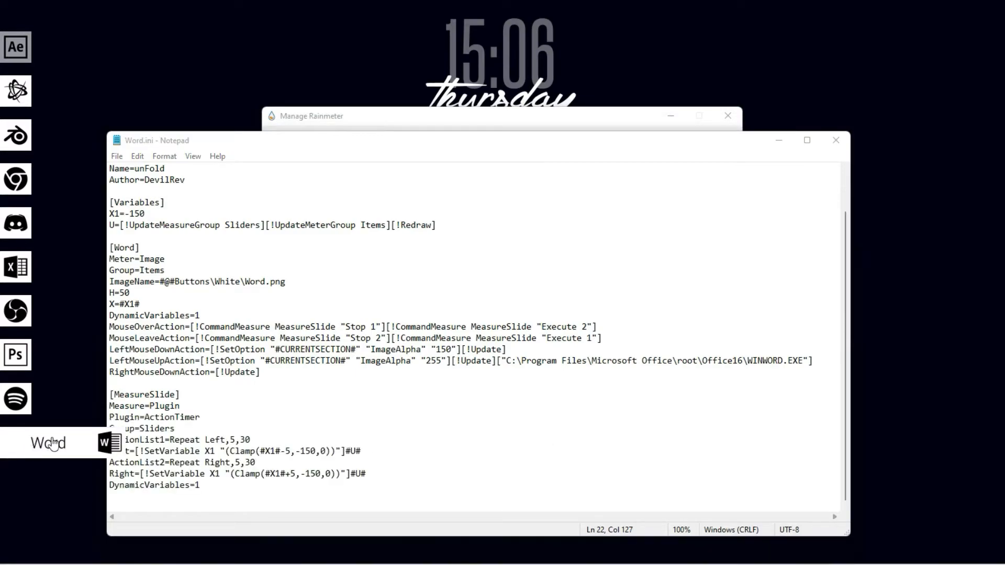
Step: Refresh the Word.ini skin, launch Word from its desktop button and close it again
{"action": "left_click", "coordinate": [454, 127]}
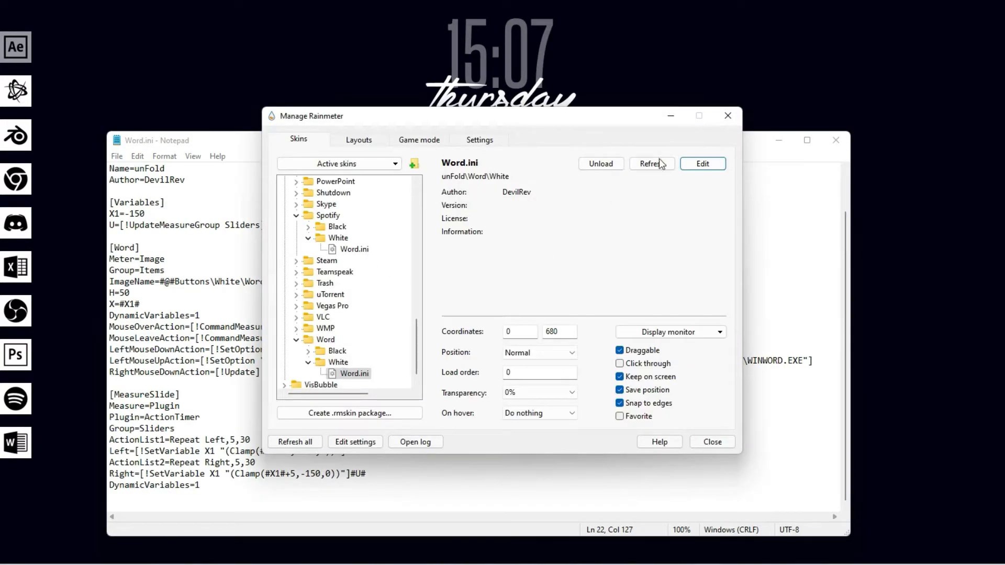
{"action": "left_click", "coordinate": [101, 443]}
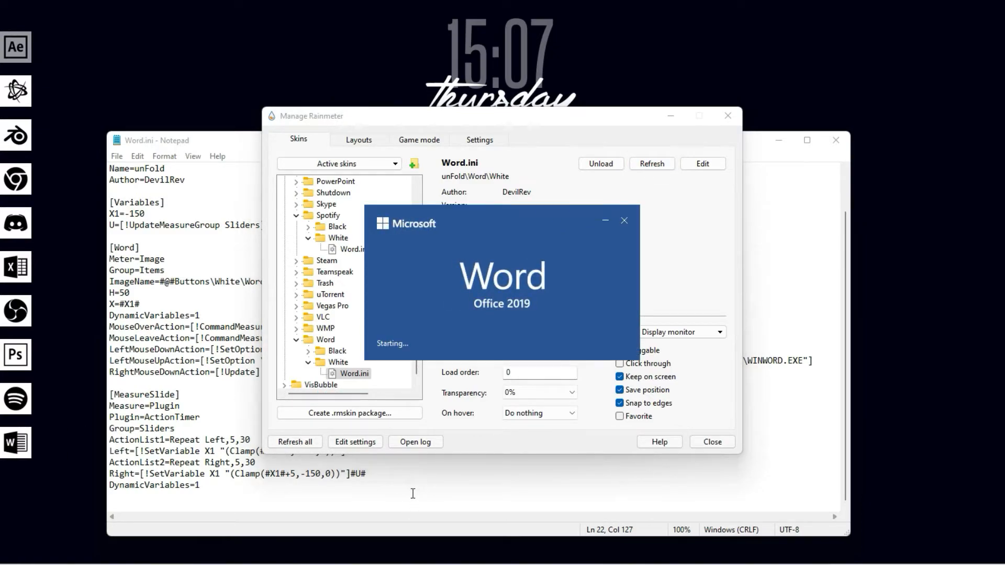
{"action": "left_click", "coordinate": [623, 222]}
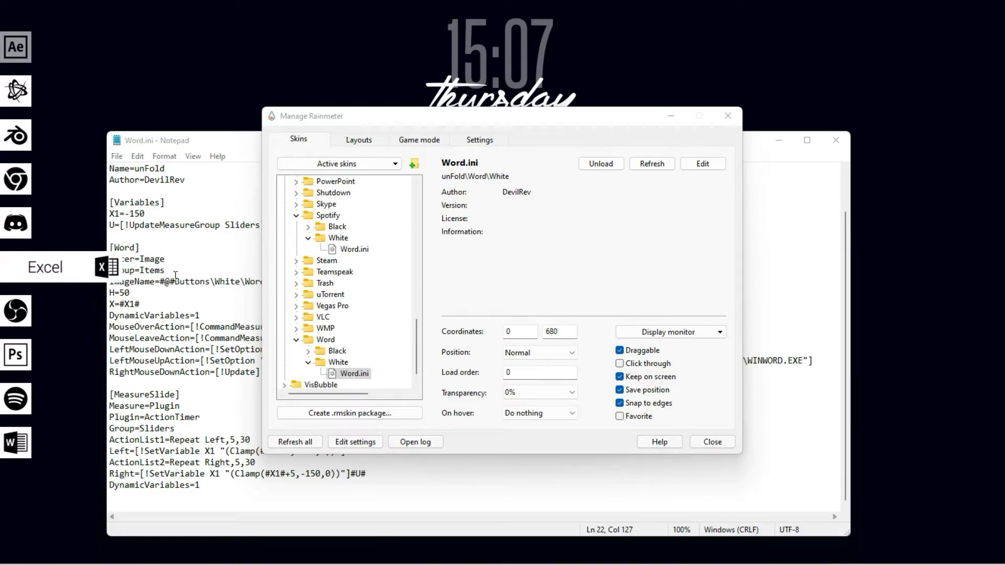
Step: Collapse the Word folder and show the details of Excel.ini in the Excel White folder
{"action": "left_click", "coordinate": [297, 340]}
{"action": "scroll", "coordinate": [306, 335], "scroll_direction": "up", "scroll_amount": 3}
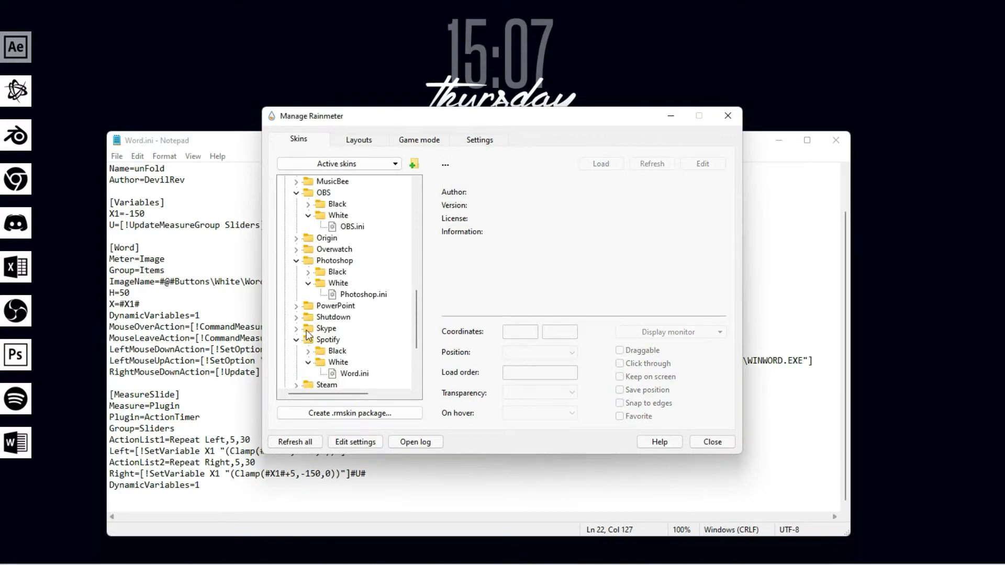
{"action": "scroll", "coordinate": [329, 280], "scroll_direction": "up", "scroll_amount": 4}
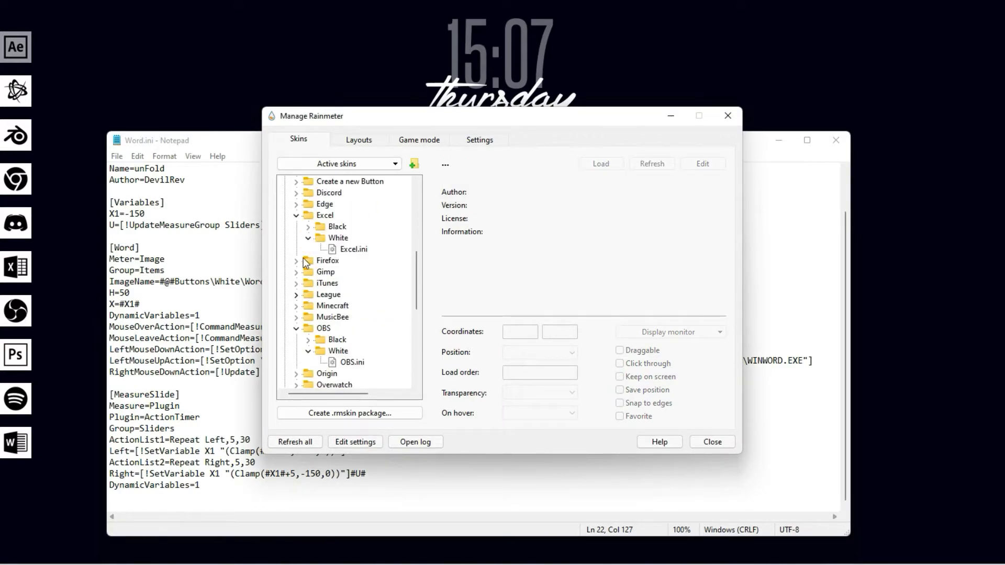
{"action": "left_click", "coordinate": [344, 251]}
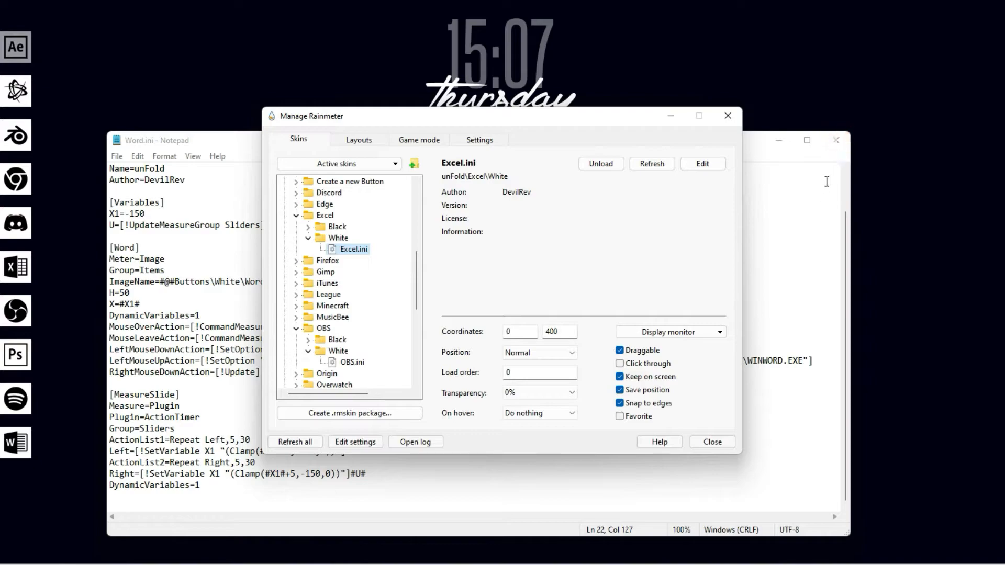
Step: Close the Word.ini text file, test the Chrome desktop button and close the skin manager
{"action": "left_click", "coordinate": [834, 144]}
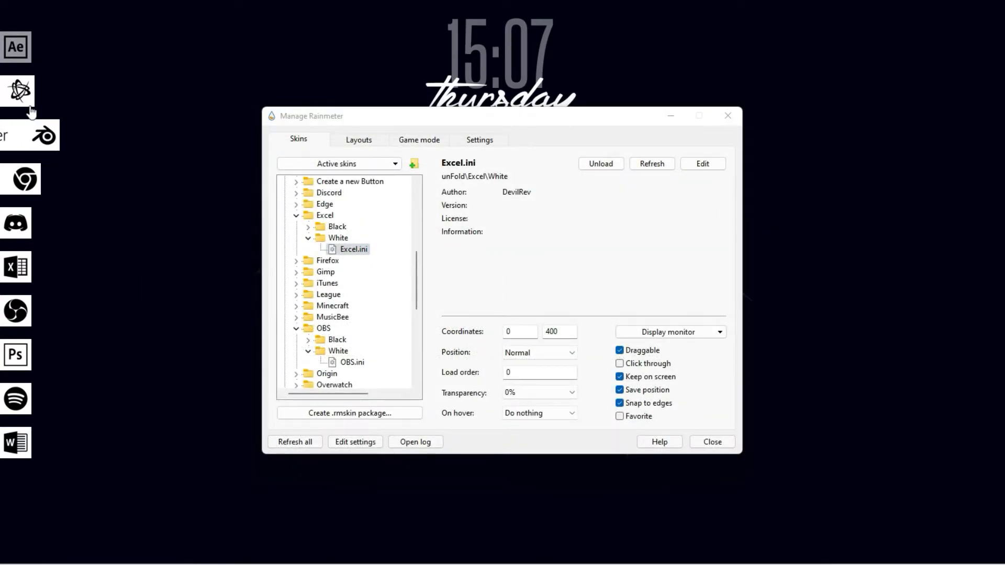
{"action": "left_click", "coordinate": [22, 176]}
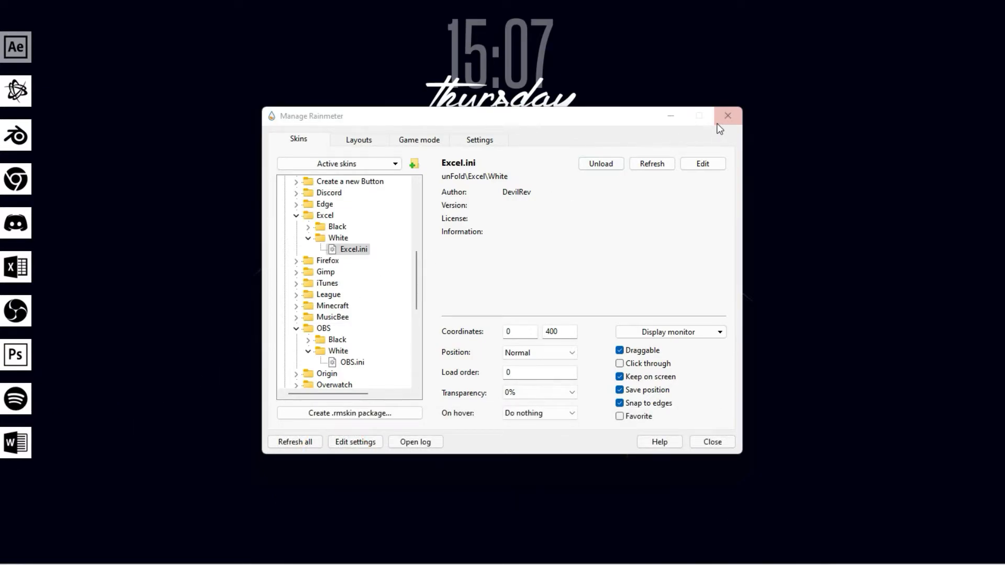
{"action": "left_click", "coordinate": [730, 120]}
Step: Reopen the Rainmeter skin manager and load Wave.ini from the VisBubble folder
{"action": "mouse_move", "coordinate": [540, 563]}
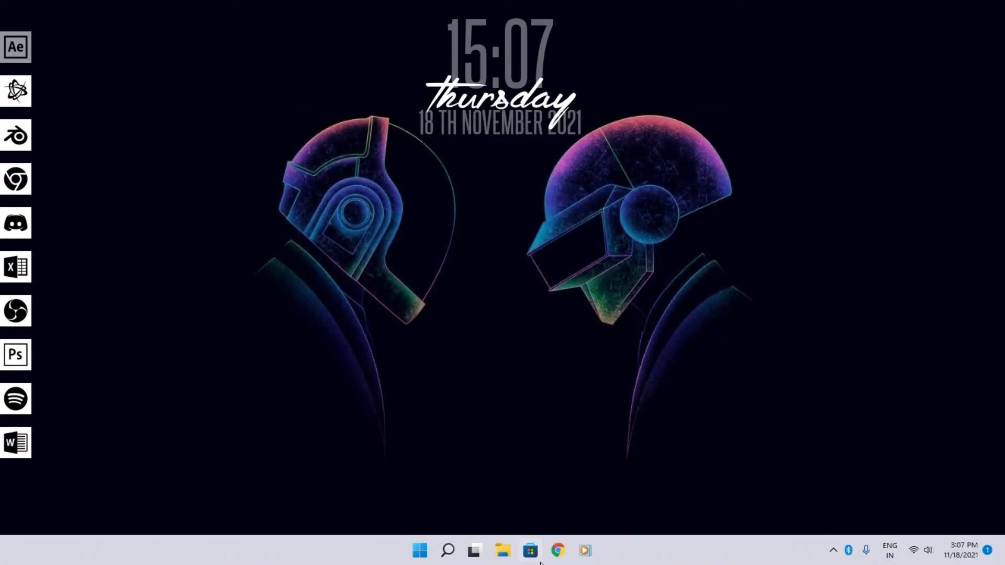
{"action": "left_click", "coordinate": [835, 551]}
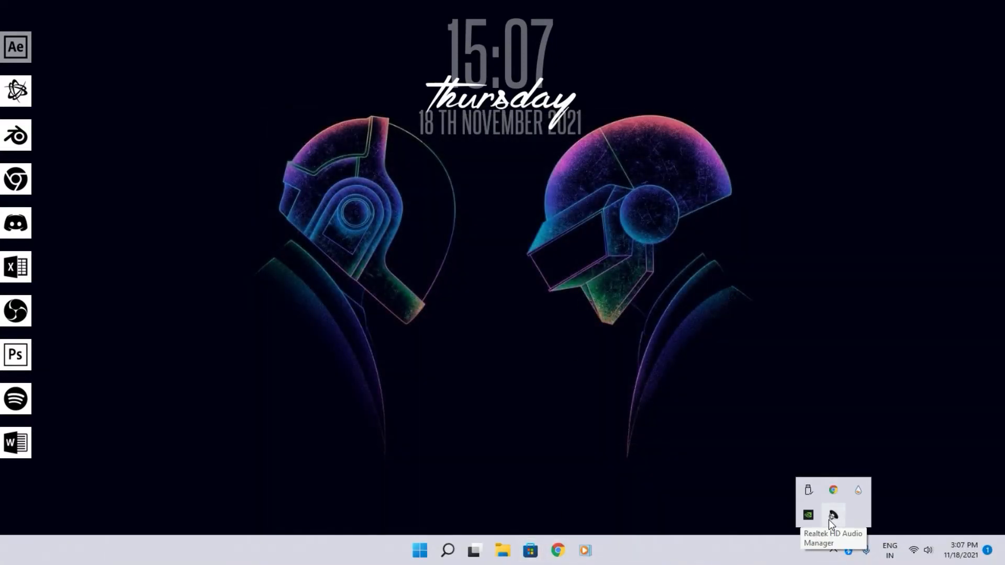
{"action": "left_click", "coordinate": [859, 490]}
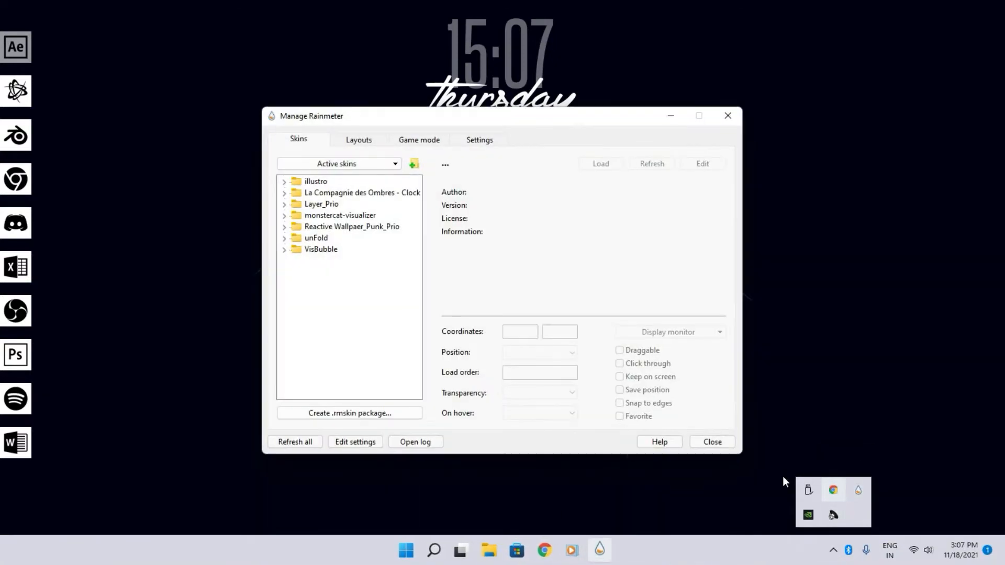
{"action": "left_click", "coordinate": [284, 239]}
{"action": "left_click", "coordinate": [285, 183]}
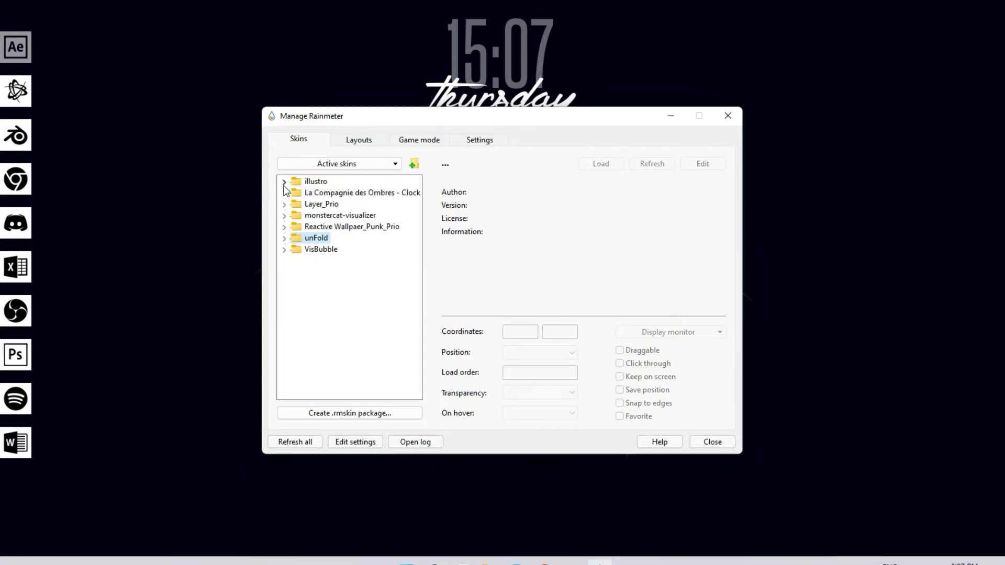
{"action": "left_click", "coordinate": [285, 250]}
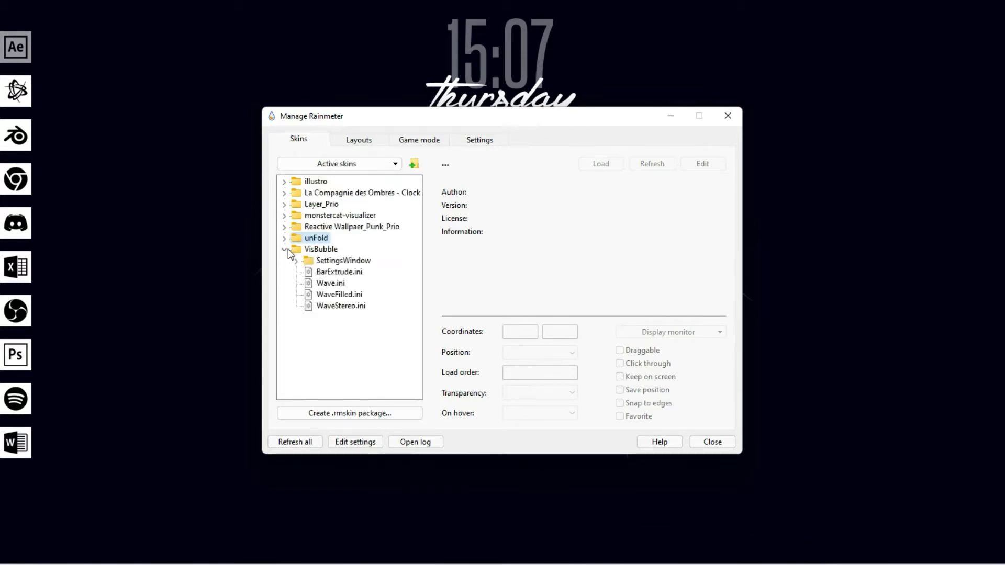
{"action": "double_click", "coordinate": [333, 284]}
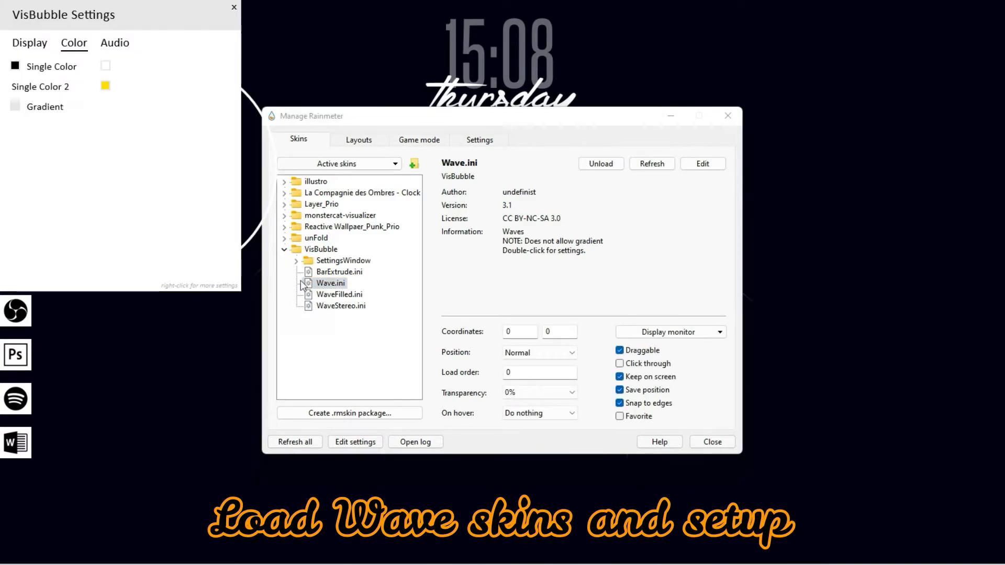
Step: Move the VisBubble settings window aside and place the wave circle over the left helmet, at about 316, 84
{"action": "left_click_drag", "start_coordinate": [90, 15], "coordinate": [875, 83]}
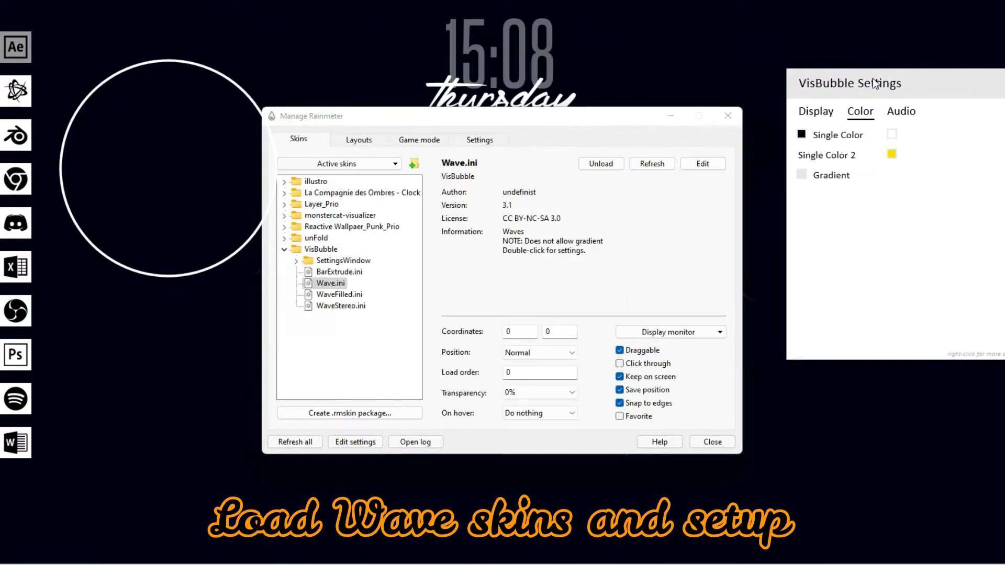
{"action": "left_click_drag", "start_coordinate": [574, 116], "coordinate": [540, 479]}
{"action": "left_click_drag", "start_coordinate": [153, 166], "coordinate": [353, 223]}
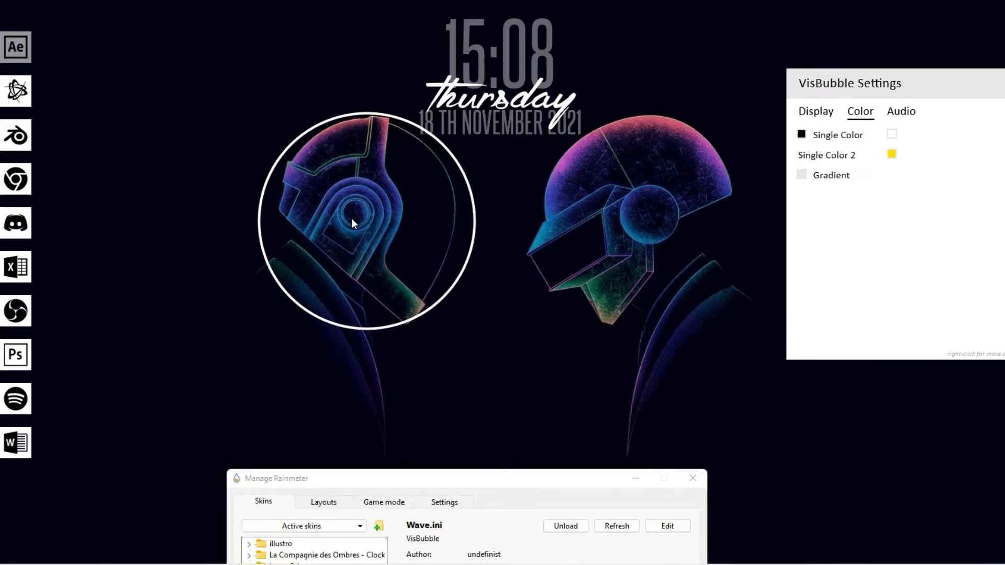
{"action": "left_click_drag", "start_coordinate": [489, 477], "coordinate": [517, 288]}
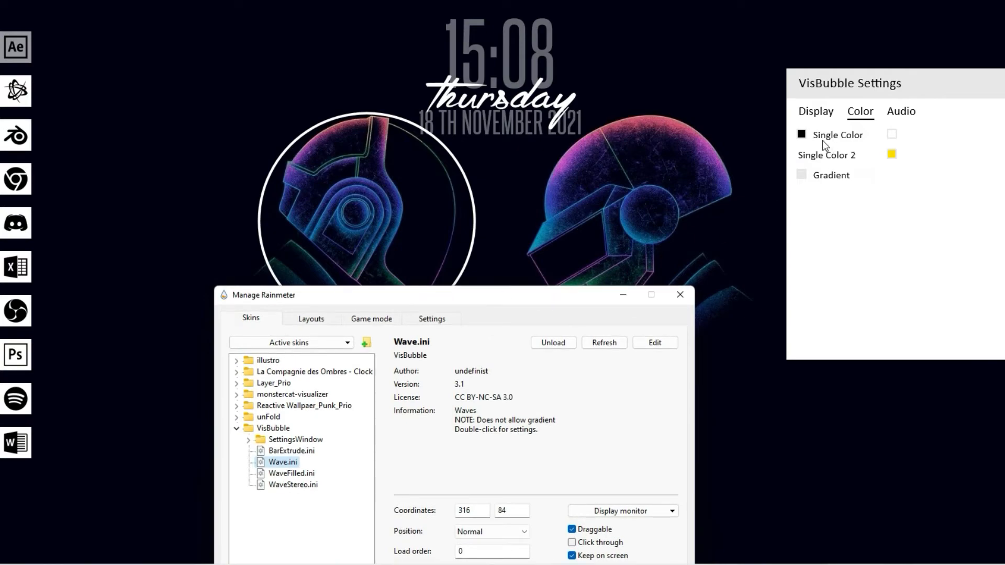
Step: Switch the wave's colour mode to Gradient and shrink its radius to 40
{"action": "left_click", "coordinate": [811, 177]}
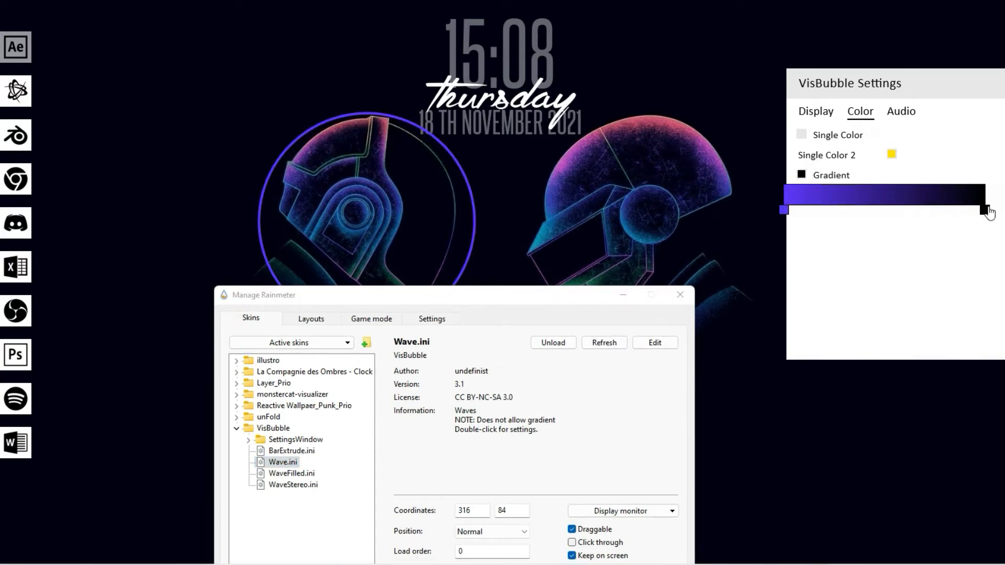
{"action": "left_click", "coordinate": [831, 121]}
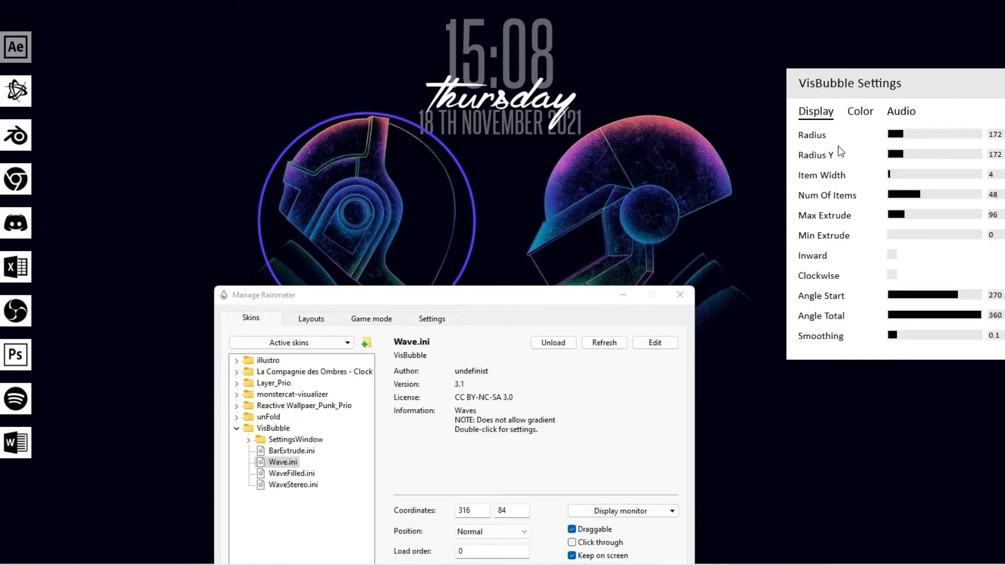
{"action": "scroll", "coordinate": [895, 146], "scroll_direction": "down", "scroll_amount": 10}
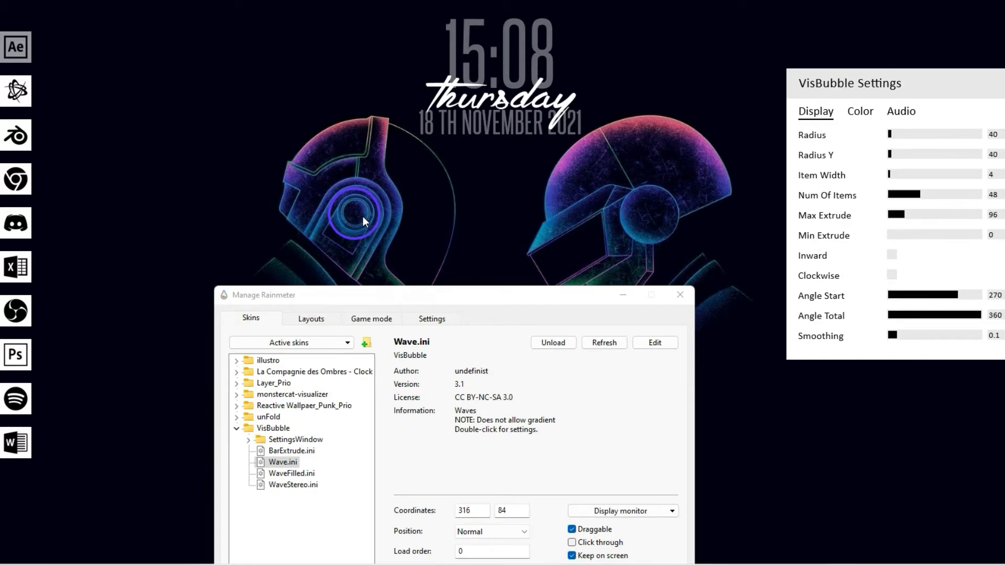
Step: Enlarge the wave circle to a radius of 88 and centre it around the left helmet's ear disc at about 408, 156
{"action": "scroll", "coordinate": [899, 140], "scroll_direction": "up", "scroll_amount": 2}
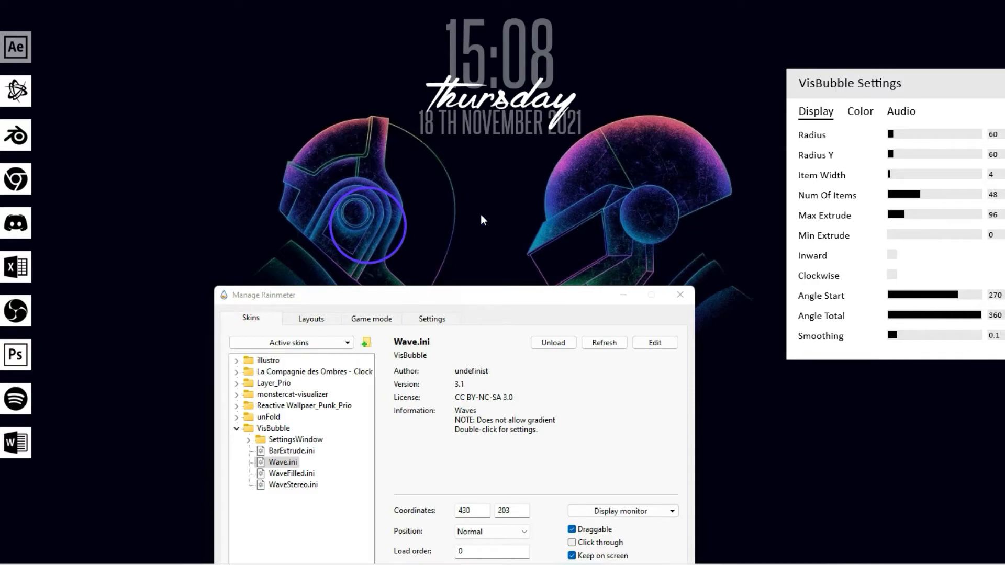
{"action": "scroll", "coordinate": [896, 140], "scroll_direction": "up", "scroll_amount": 3}
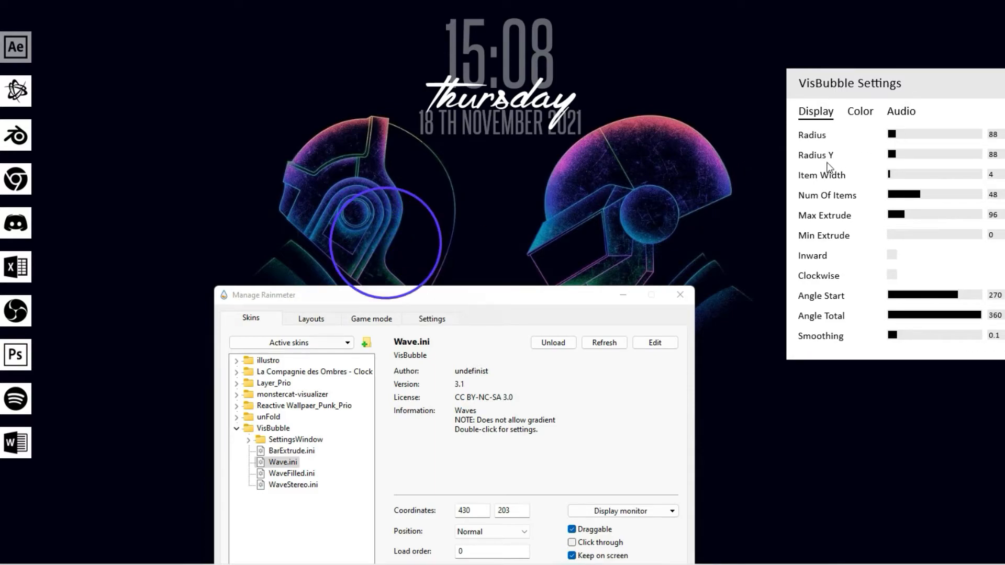
{"action": "left_click_drag", "start_coordinate": [379, 258], "coordinate": [366, 230]}
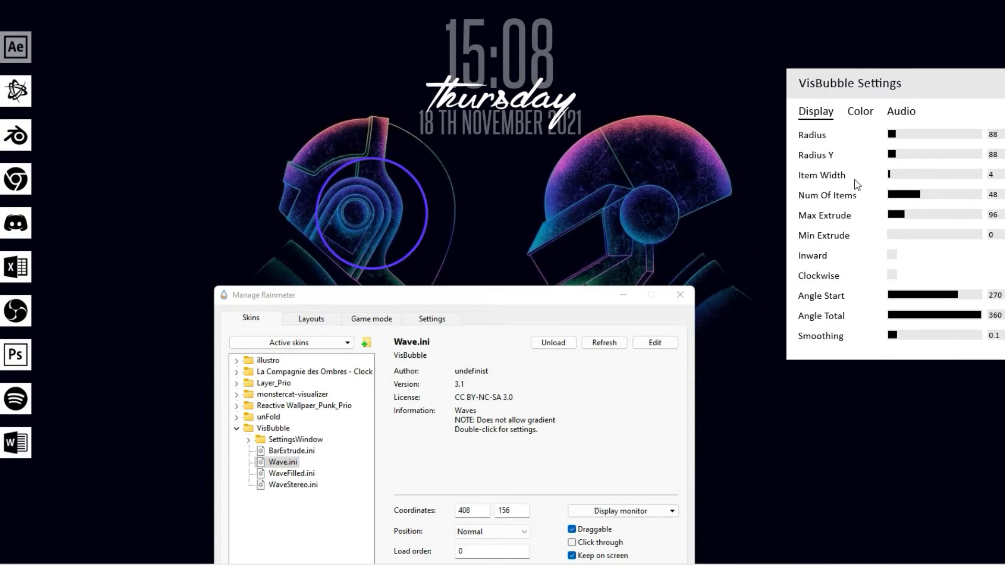
Step: Show the wave's audio settings, then switch to Chrome, skip ahead in the playing YouTube track and return to the desktop
{"action": "left_click", "coordinate": [899, 120]}
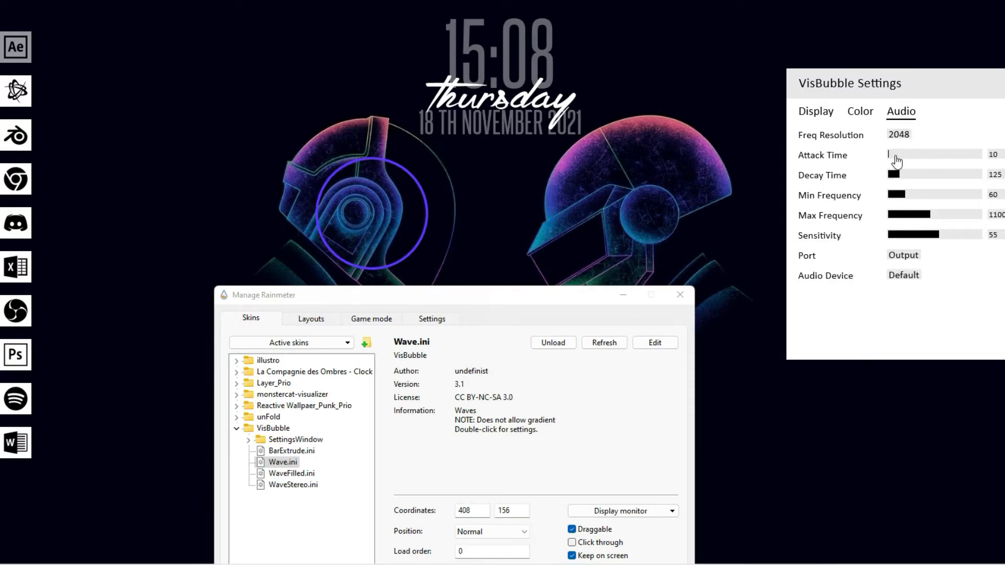
{"action": "mouse_move", "coordinate": [659, 545]}
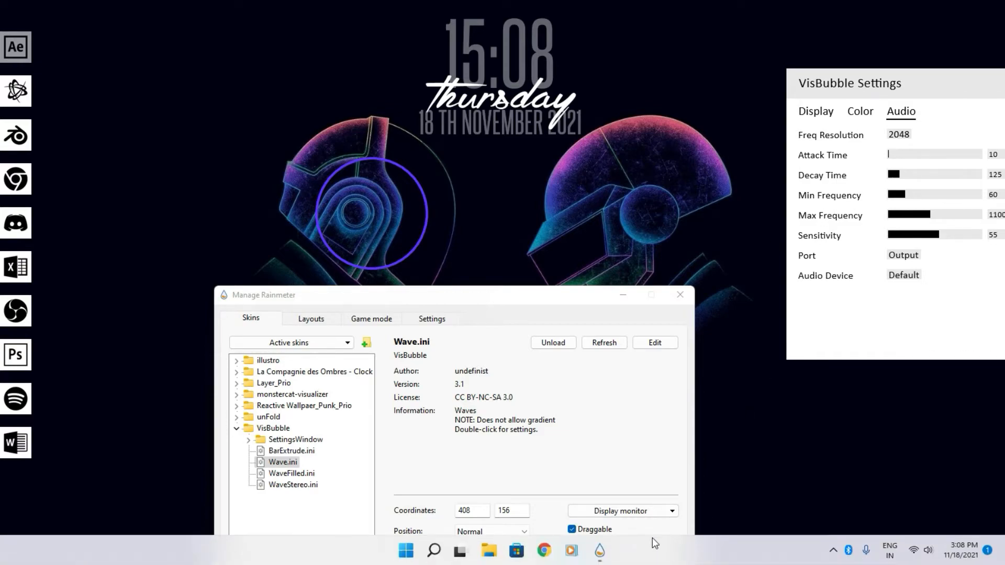
{"action": "left_click", "coordinate": [544, 552]}
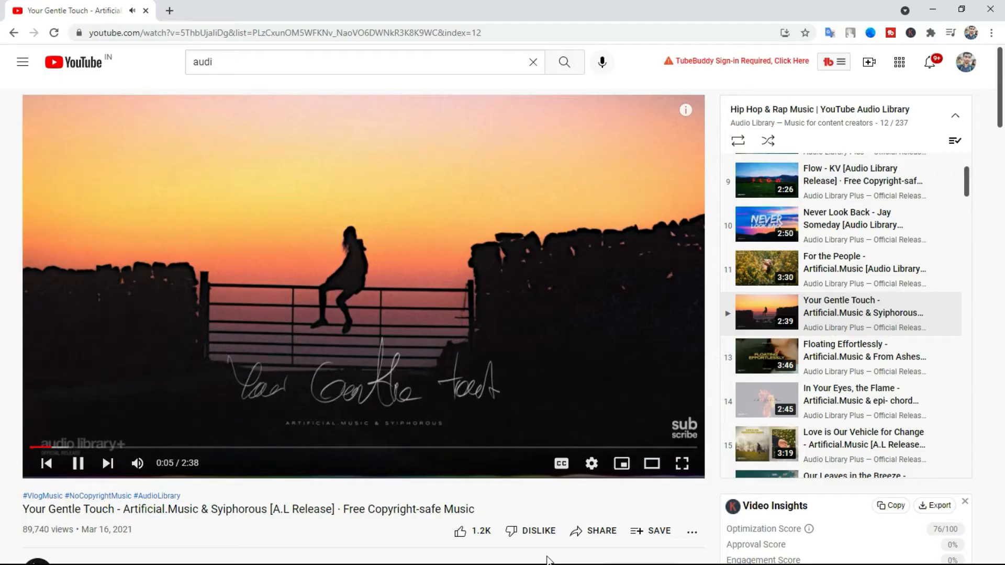
{"action": "left_click", "coordinate": [123, 448]}
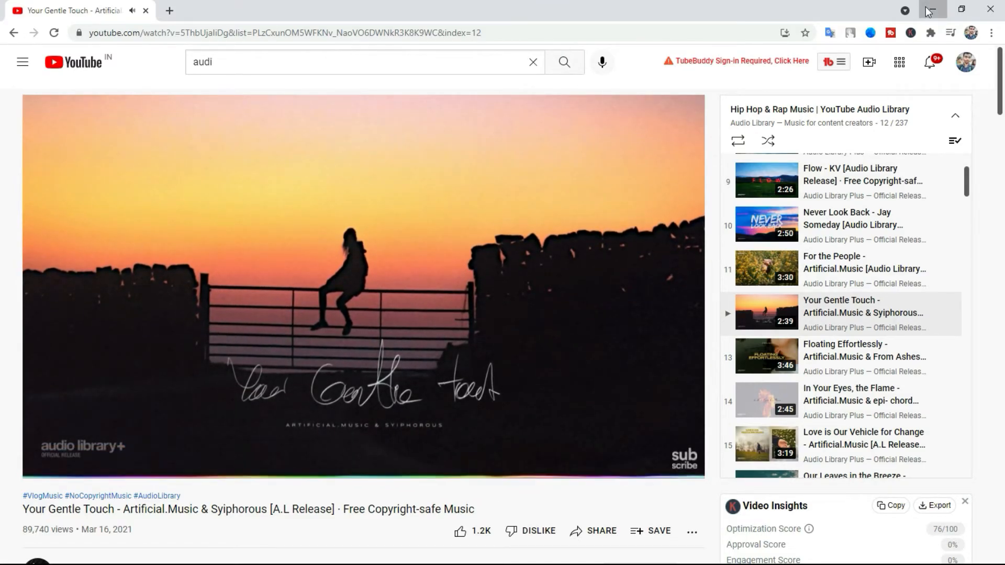
{"action": "left_click", "coordinate": [543, 552]}
Step: Minimise the skin manager, slightly lower the wave's Max Frequency and set its Sensitivity to 100 in the VisBubble audio settings
{"action": "left_click", "coordinate": [599, 551]}
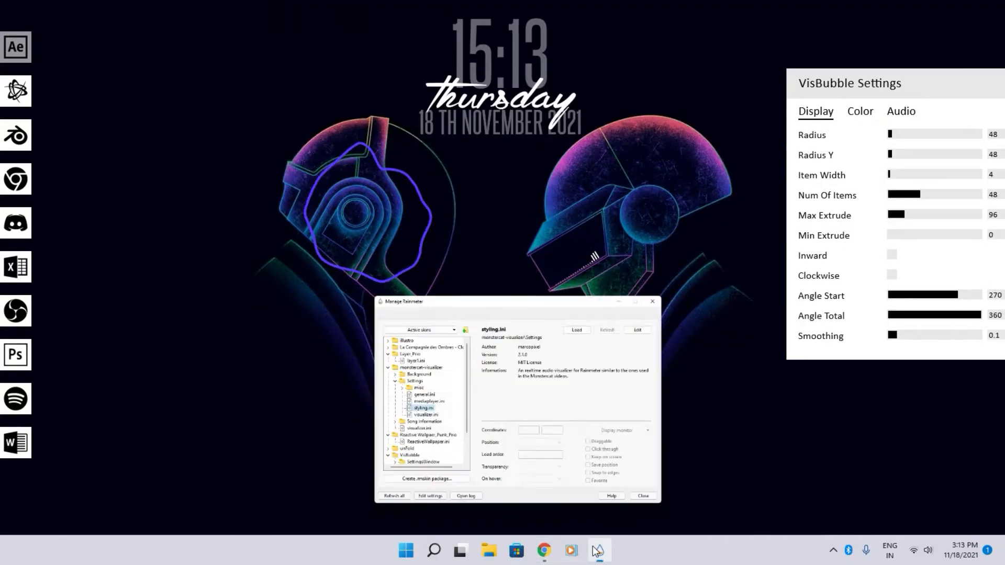
{"action": "left_click", "coordinate": [859, 116]}
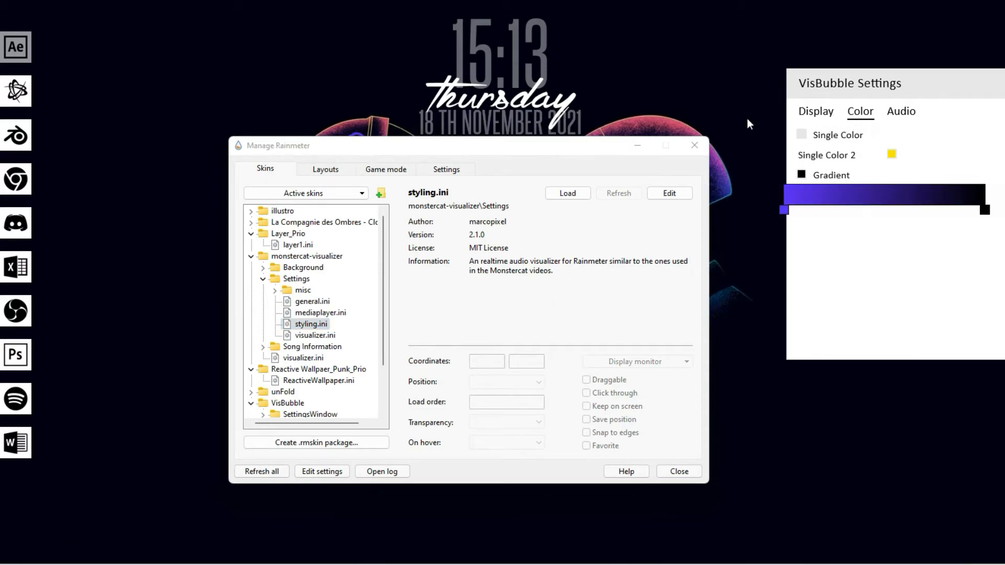
{"action": "left_click", "coordinate": [647, 146]}
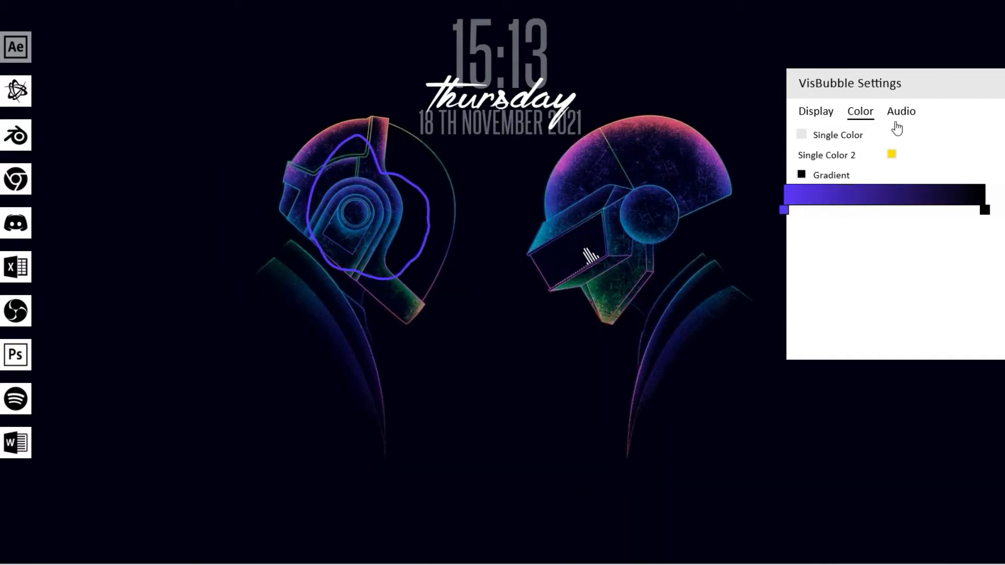
{"action": "left_click", "coordinate": [901, 111]}
{"action": "left_click_drag", "start_coordinate": [927, 218], "coordinate": [928, 241]}
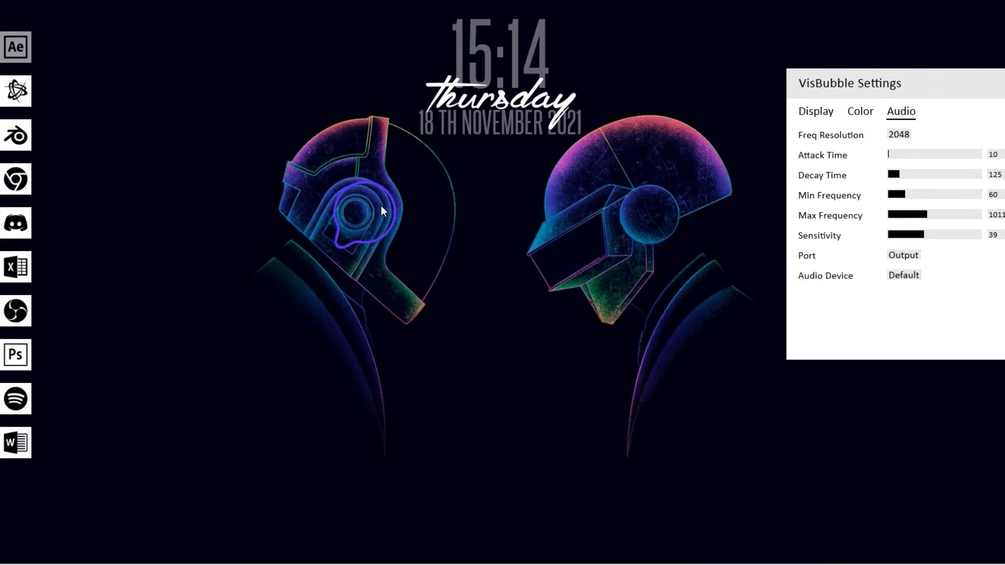
{"action": "left_click_drag", "start_coordinate": [925, 243], "coordinate": [995, 242]}
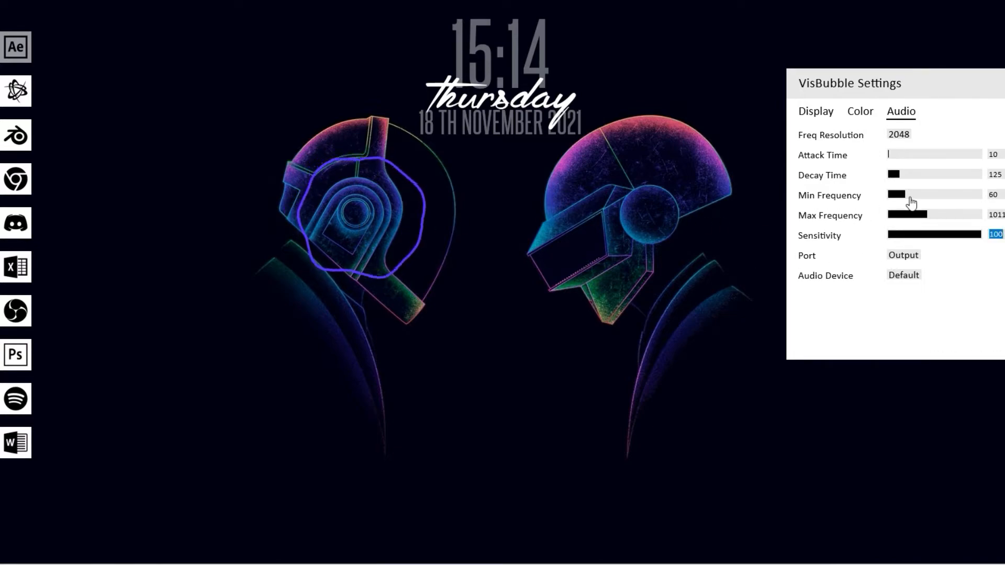
{"action": "left_click", "coordinate": [893, 178]}
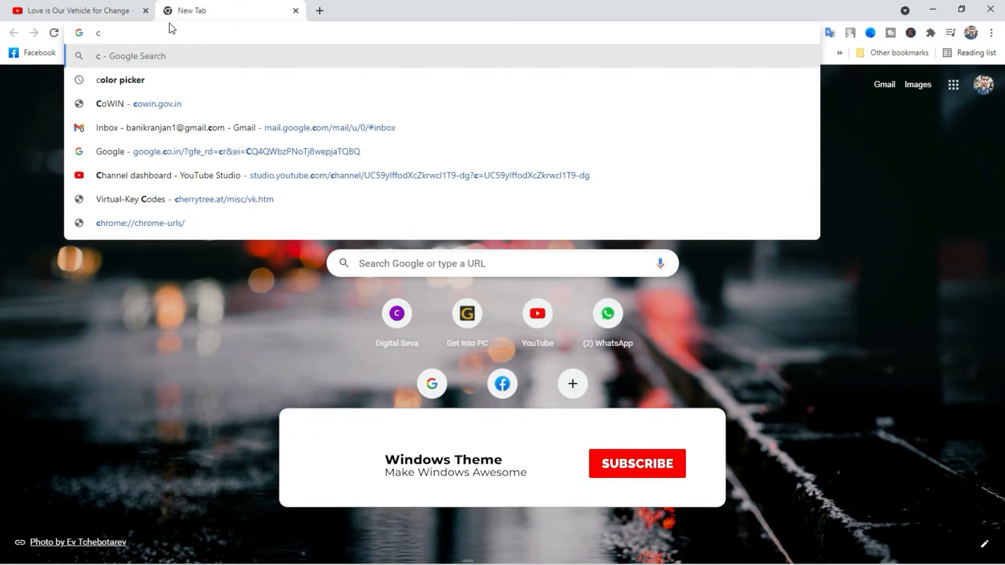
Step: Search Google for "color picker" and move the browser window aside to uncover part of the desktop
{"action": "type", "text": "ol"}
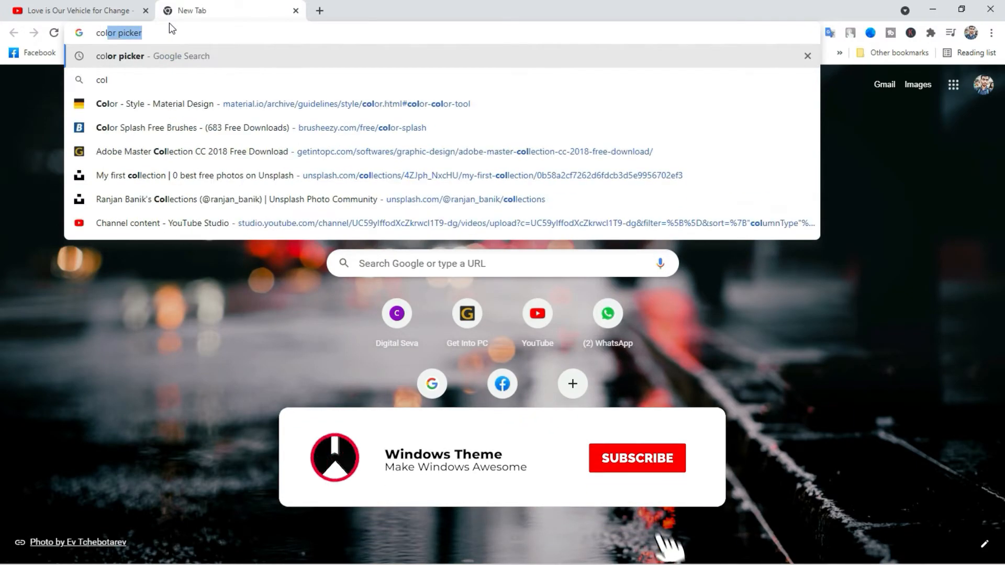
{"action": "type", "text": "e"}
{"action": "key", "text": "BackSpace"}
{"action": "key", "text": "Down"}
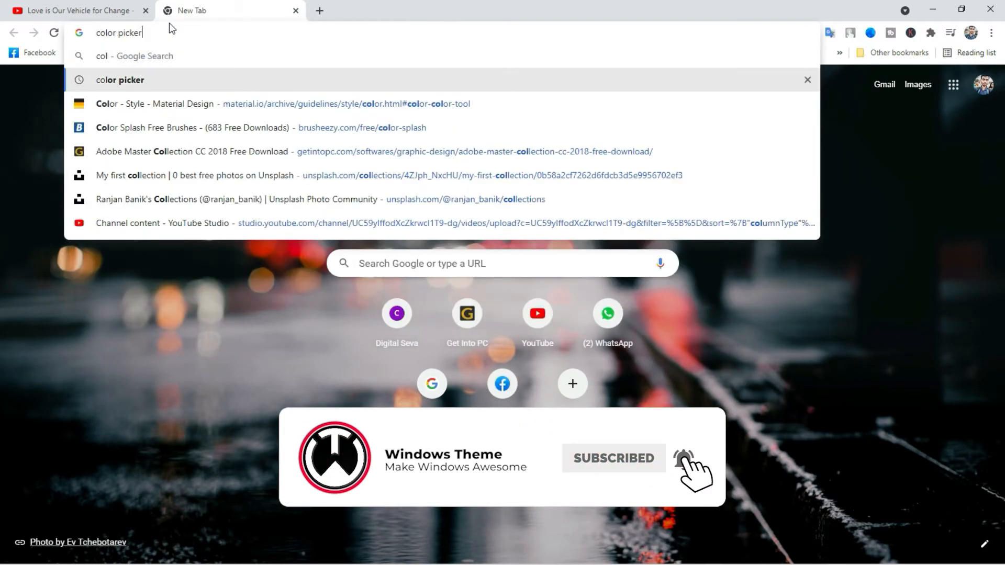
{"action": "key", "text": "Return"}
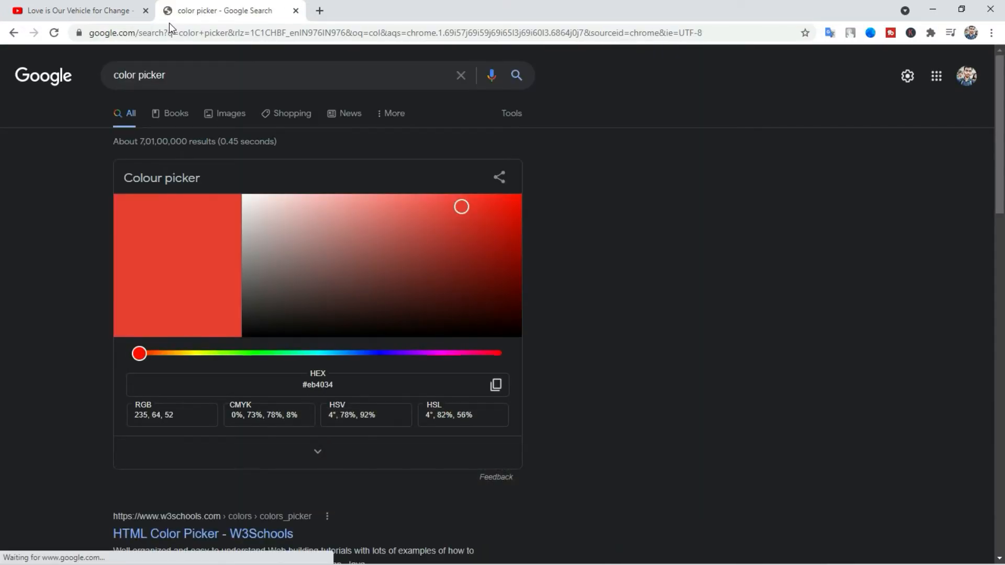
{"action": "left_click_drag", "start_coordinate": [418, 7], "coordinate": [807, 63]}
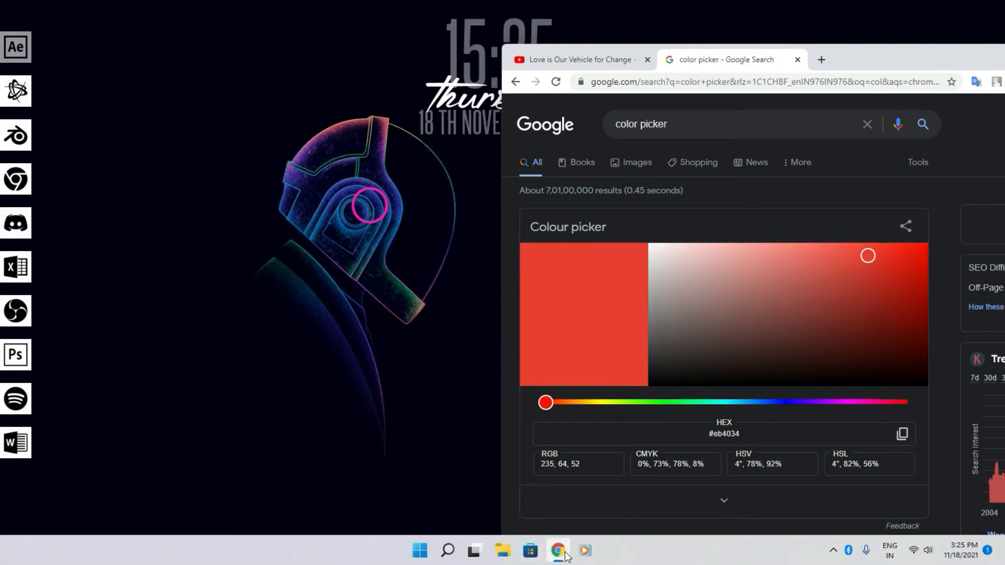
Step: Open the English clock skin file of La Compagnie des Ombres for editing from the Rainmeter skin manager and minimise the manager
{"action": "left_click", "coordinate": [833, 551]}
{"action": "left_click", "coordinate": [858, 491]}
{"action": "left_click", "coordinate": [523, 215]}
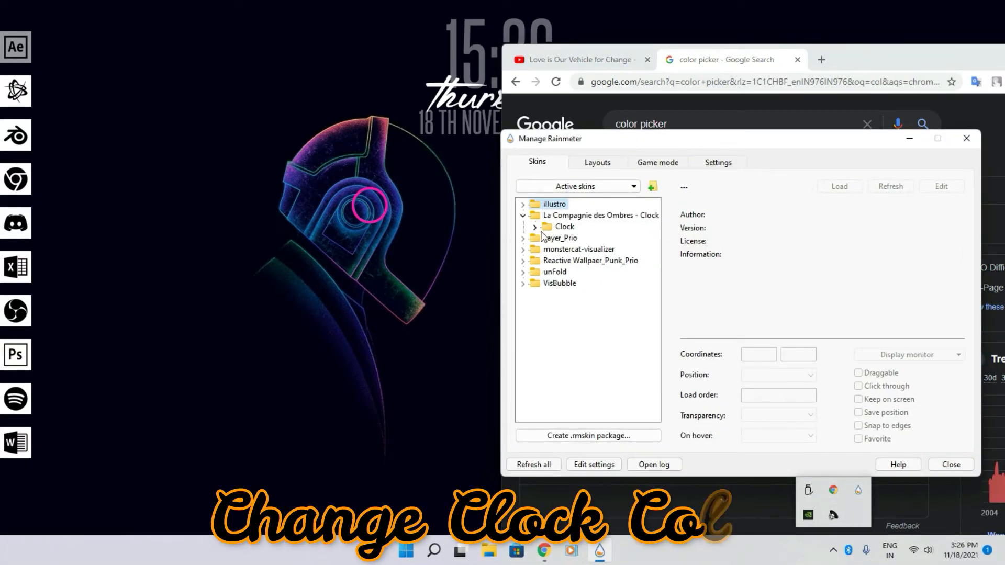
{"action": "left_click", "coordinate": [534, 227]}
{"action": "left_click", "coordinate": [611, 249]}
{"action": "left_click", "coordinate": [941, 186]}
{"action": "left_click", "coordinate": [911, 139]}
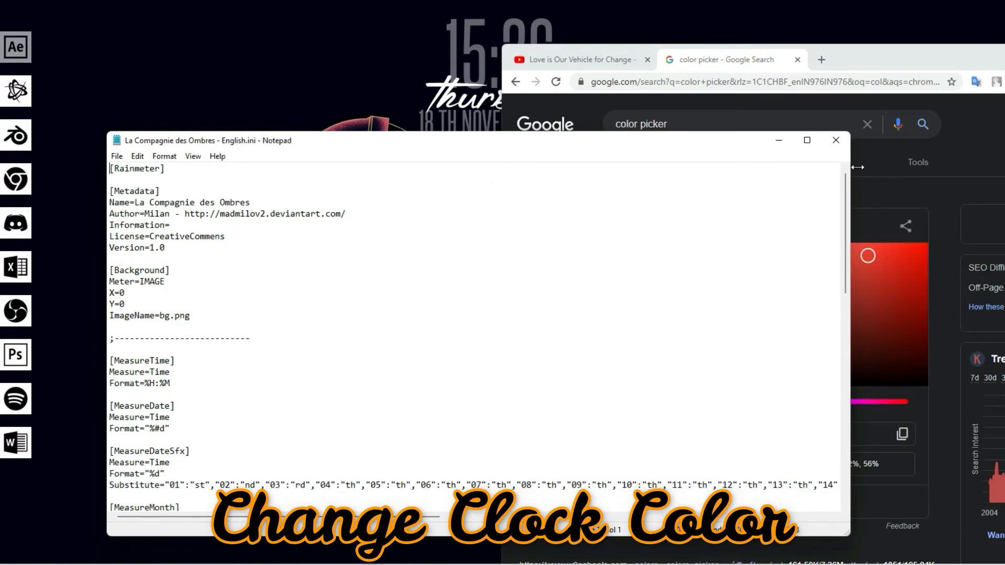
Step: Narrow the Notepad window showing the clock's ini file and place it beside the colour picker
{"action": "left_click_drag", "start_coordinate": [851, 204], "coordinate": [464, 202]}
{"action": "scroll", "coordinate": [230, 356], "scroll_direction": "down", "scroll_amount": 14}
{"action": "left_click_drag", "start_coordinate": [274, 142], "coordinate": [184, 168]}
{"action": "scroll", "coordinate": [561, 340], "scroll_direction": "down", "scroll_amount": 1}
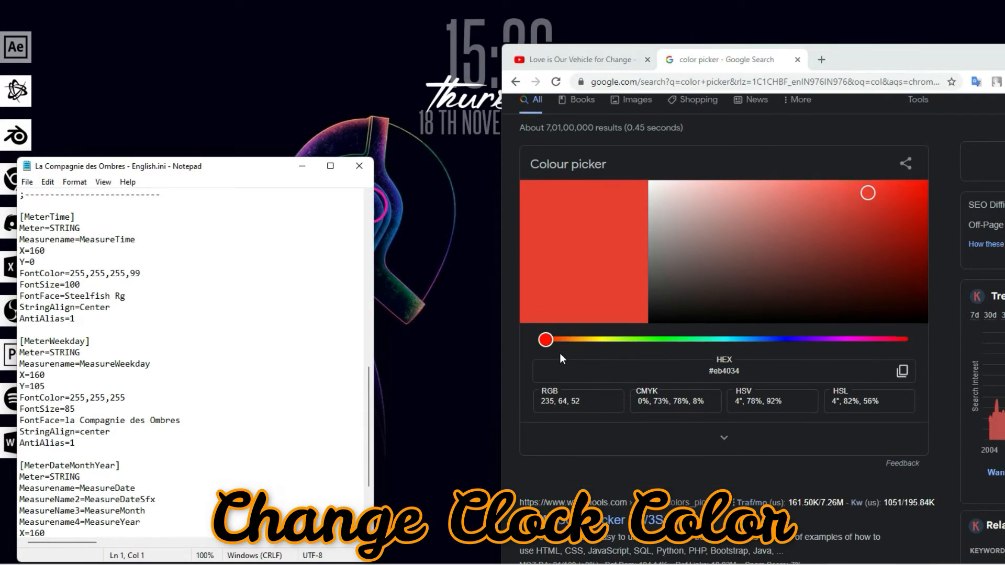
Step: Pick the crimson colour 204, 45, 71 in the Google colour picker and copy its RGB value
{"action": "left_click_drag", "start_coordinate": [545, 340], "coordinate": [899, 340]}
{"action": "left_click", "coordinate": [878, 208]}
{"action": "mouse_move", "coordinate": [881, 213]}
{"action": "left_mouse_down"}
{"action": "mouse_move", "coordinate": [885, 202]}
{"action": "mouse_move", "coordinate": [864, 220]}
{"action": "left_mouse_up"}
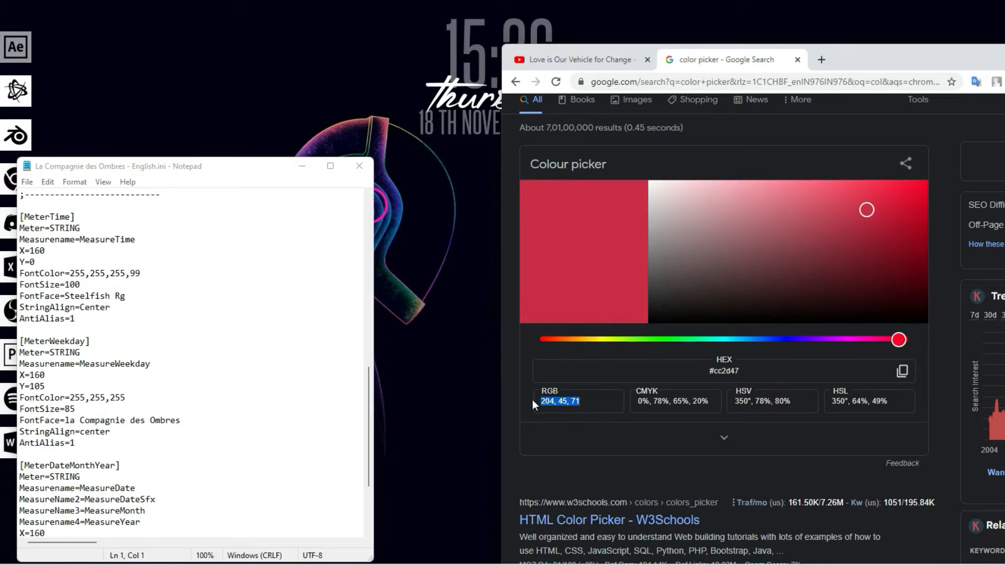
{"action": "right_click", "coordinate": [567, 403]}
{"action": "left_click", "coordinate": [586, 186]}
Step: Replace the FontColor under MeterTime with 204, 45, 71, save the file and refresh the clock skin
{"action": "left_click_drag", "start_coordinate": [146, 273], "coordinate": [71, 272]}
{"action": "right_click", "coordinate": [83, 277]}
{"action": "left_click", "coordinate": [104, 333]}
{"action": "left_click", "coordinate": [26, 186]}
{"action": "left_click", "coordinate": [42, 249]}
{"action": "right_click", "coordinate": [453, 35]}
{"action": "left_click", "coordinate": [474, 140]}
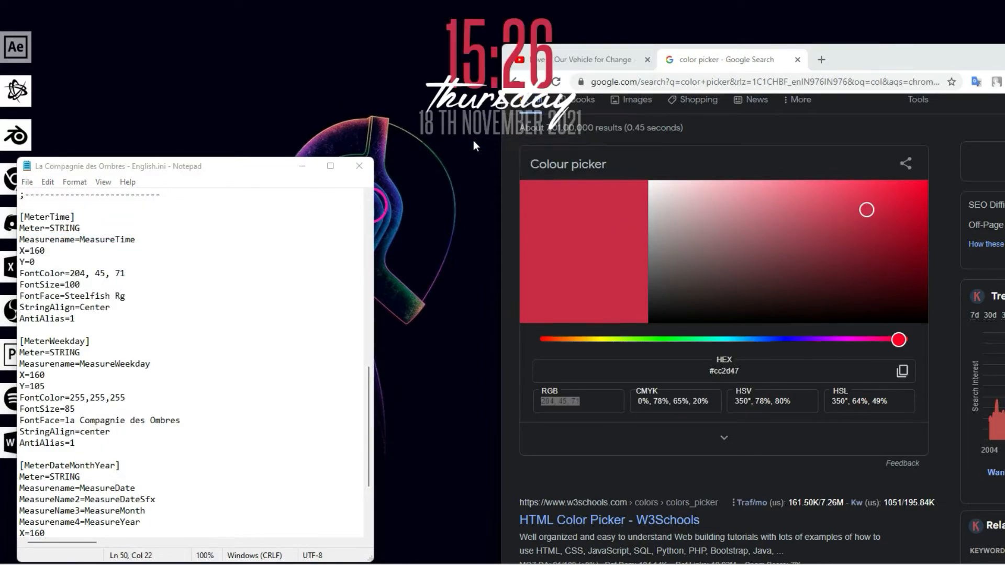
Step: Append an opacity value of 90 to the MeterTime FontColor, save the file and refresh the clock skin
{"action": "left_click", "coordinate": [138, 279]}
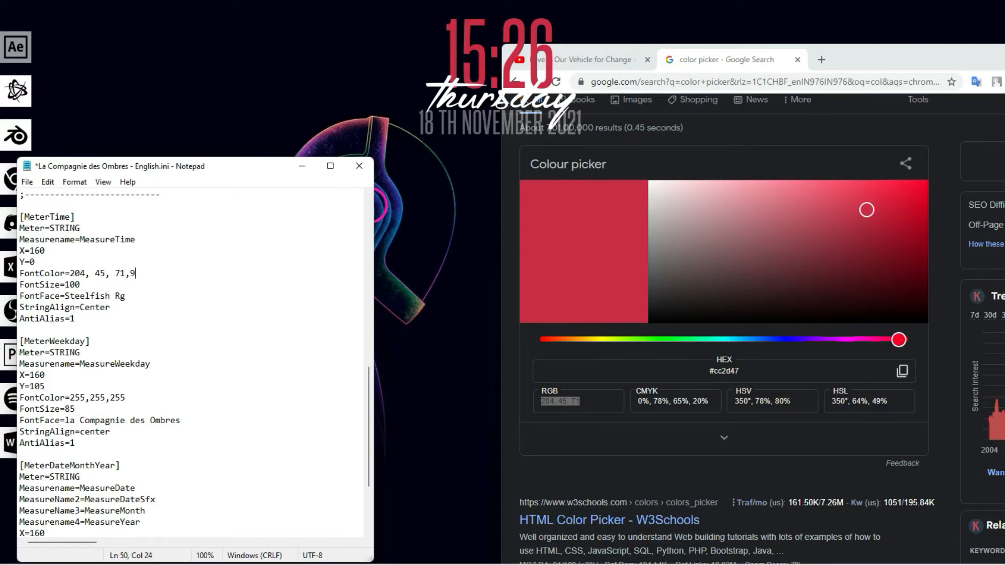
{"action": "left_click", "coordinate": [27, 182]}
{"action": "left_click", "coordinate": [42, 236]}
{"action": "right_click", "coordinate": [455, 48]}
{"action": "left_click", "coordinate": [461, 155]}
Step: Set the opacity value of the MeterTime FontColor to 75, save the file and refresh the clock skin
{"action": "left_click_drag", "start_coordinate": [143, 273], "coordinate": [130, 273]}
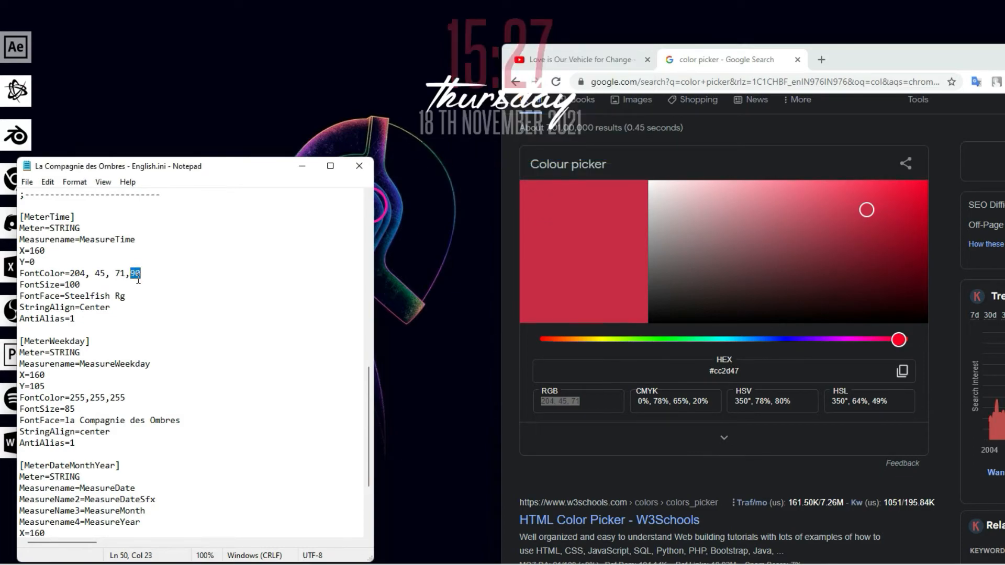
{"action": "type", "text": "75"}
{"action": "left_click", "coordinate": [137, 281]}
{"action": "left_click", "coordinate": [27, 182]}
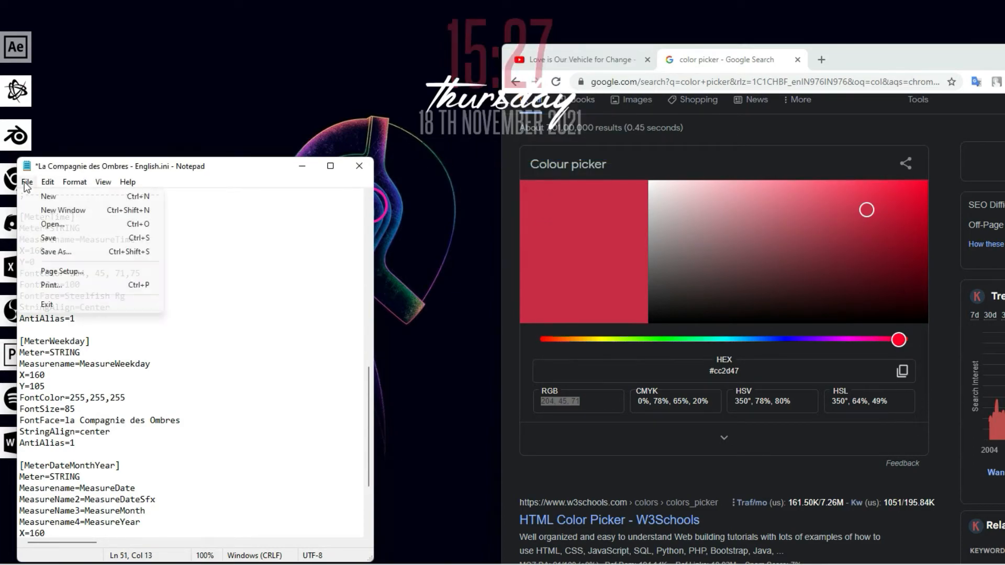
{"action": "left_click", "coordinate": [42, 236]}
{"action": "right_click", "coordinate": [468, 42]}
{"action": "left_click", "coordinate": [502, 155]}
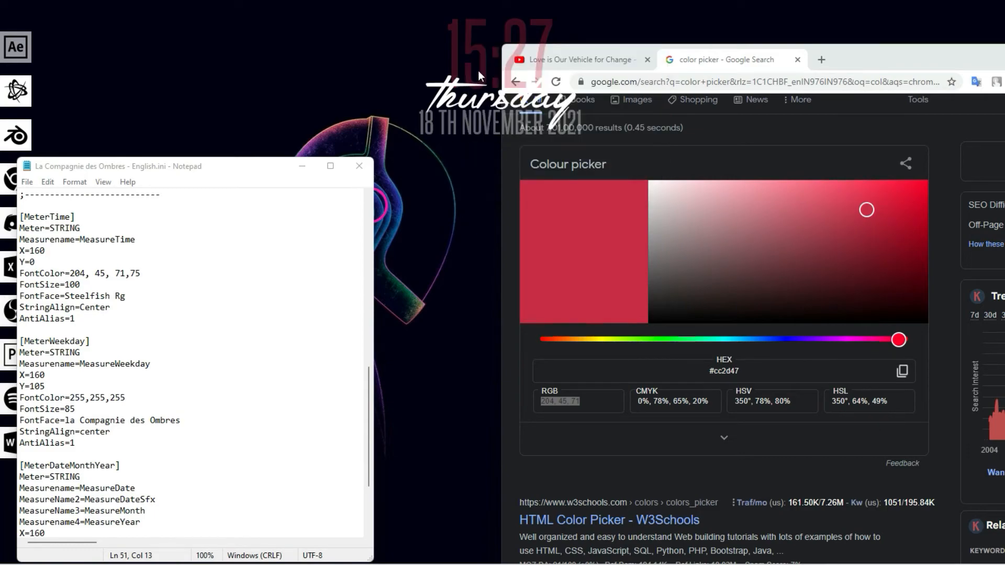
Step: Set the opacity value of the MeterTime FontColor to 99, save the file and refresh the clock skin
{"action": "left_click_drag", "start_coordinate": [141, 274], "coordinate": [130, 273]}
{"action": "type", "text": "99"}
{"action": "left_click", "coordinate": [27, 181]}
{"action": "left_click", "coordinate": [42, 236]}
{"action": "right_click", "coordinate": [454, 38]}
{"action": "left_click", "coordinate": [488, 146]}
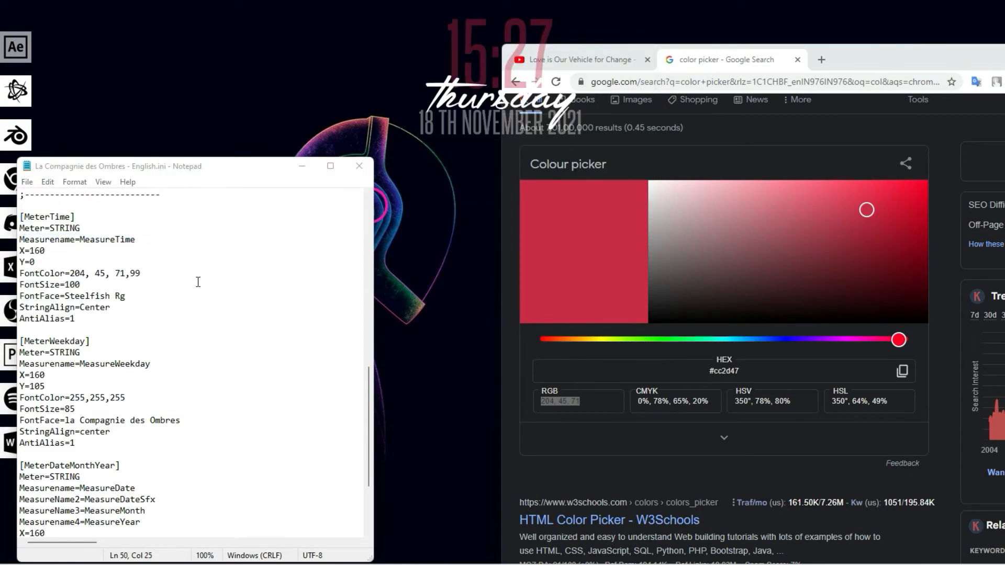
Step: Pick the blue colour 45, 93, 204 in the colour picker and copy its RGB value
{"action": "scroll", "coordinate": [187, 308], "scroll_direction": "down", "scroll_amount": 3}
{"action": "scroll", "coordinate": [188, 310], "scroll_direction": "up", "scroll_amount": 1}
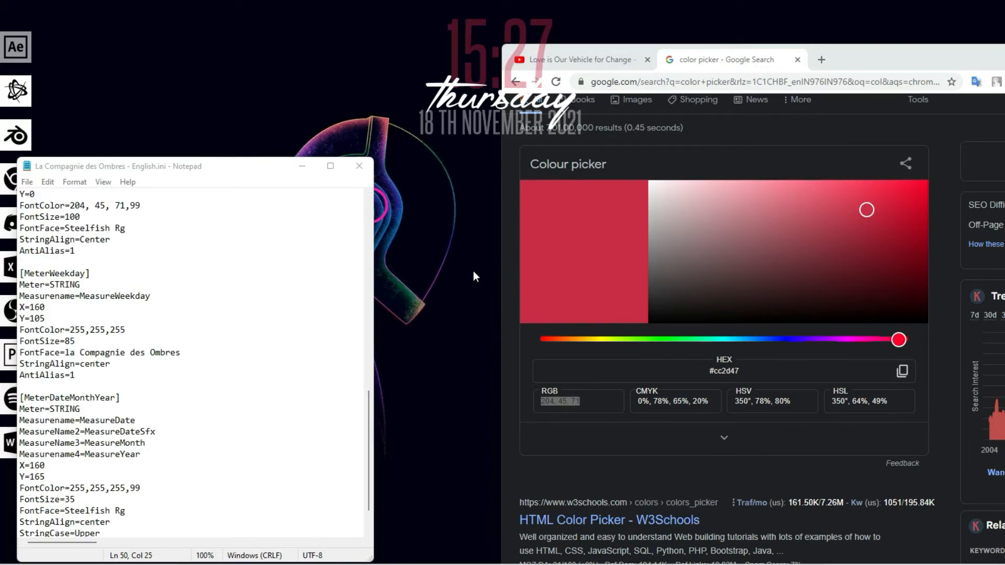
{"action": "left_click_drag", "start_coordinate": [791, 341], "coordinate": [782, 342]}
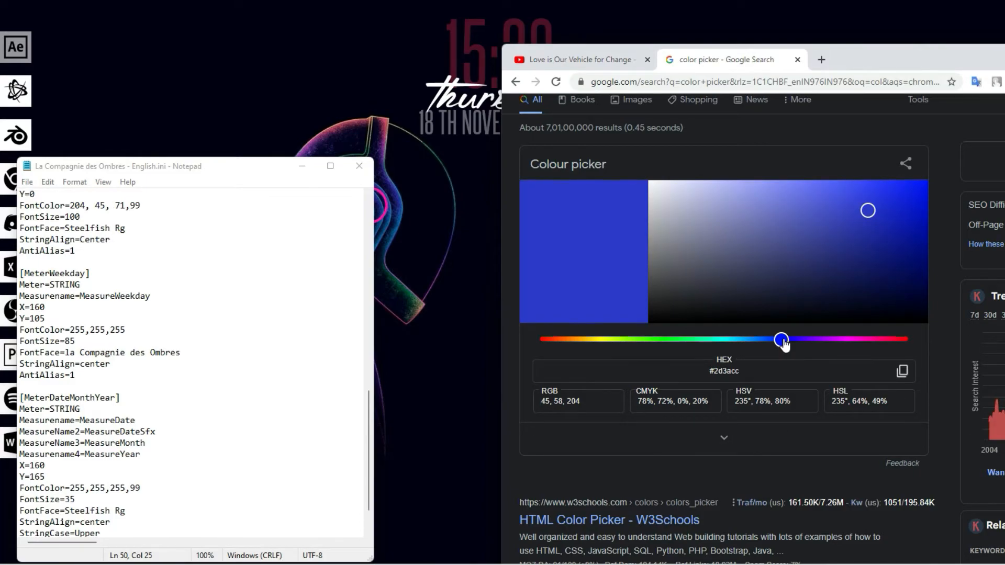
{"action": "left_click_drag", "start_coordinate": [784, 343], "coordinate": [768, 343]}
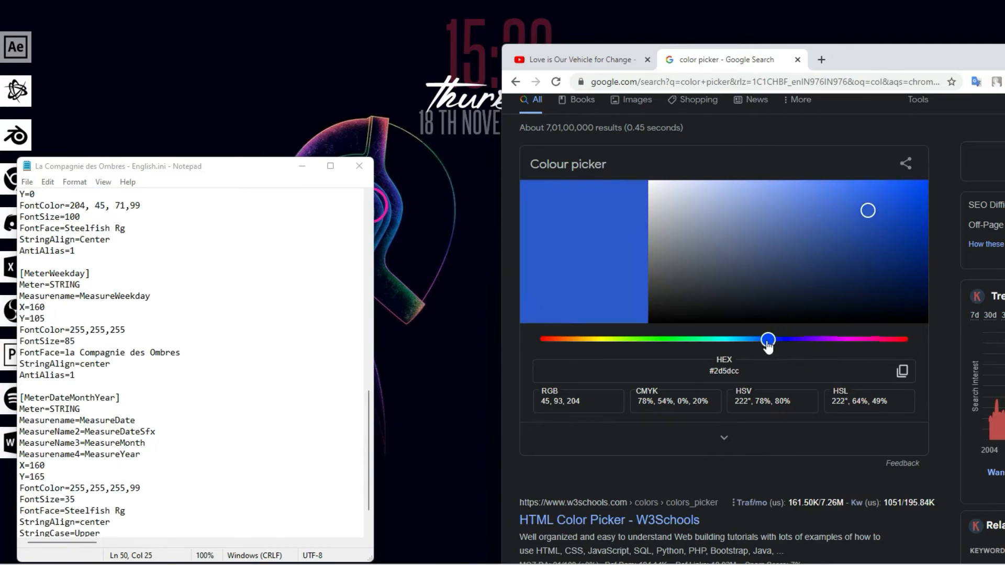
{"action": "triple_click", "coordinate": [564, 402]}
{"action": "right_click", "coordinate": [564, 405]}
{"action": "left_click", "coordinate": [597, 221]}
Step: Replace the FontColor under MeterWeekday with 45, 93, 204, save the file and refresh the clock skin
{"action": "scroll", "coordinate": [137, 348], "scroll_direction": "down", "scroll_amount": 1}
{"action": "left_click_drag", "start_coordinate": [127, 299], "coordinate": [71, 298]}
{"action": "right_click", "coordinate": [99, 297]}
{"action": "left_click", "coordinate": [126, 352]}
{"action": "left_click", "coordinate": [26, 182]}
{"action": "left_click", "coordinate": [47, 239]}
{"action": "right_click", "coordinate": [470, 32]}
{"action": "left_click", "coordinate": [482, 133]}
Step: Pick the dark green colour 24, 120, 48 in the colour picker and copy its RGB value
{"action": "left_click", "coordinate": [768, 341]}
{"action": "left_click_drag", "start_coordinate": [767, 341], "coordinate": [679, 341]}
{"action": "left_click_drag", "start_coordinate": [868, 211], "coordinate": [875, 256]}
{"action": "left_click", "coordinate": [563, 408]}
{"action": "right_click", "coordinate": [556, 411]}
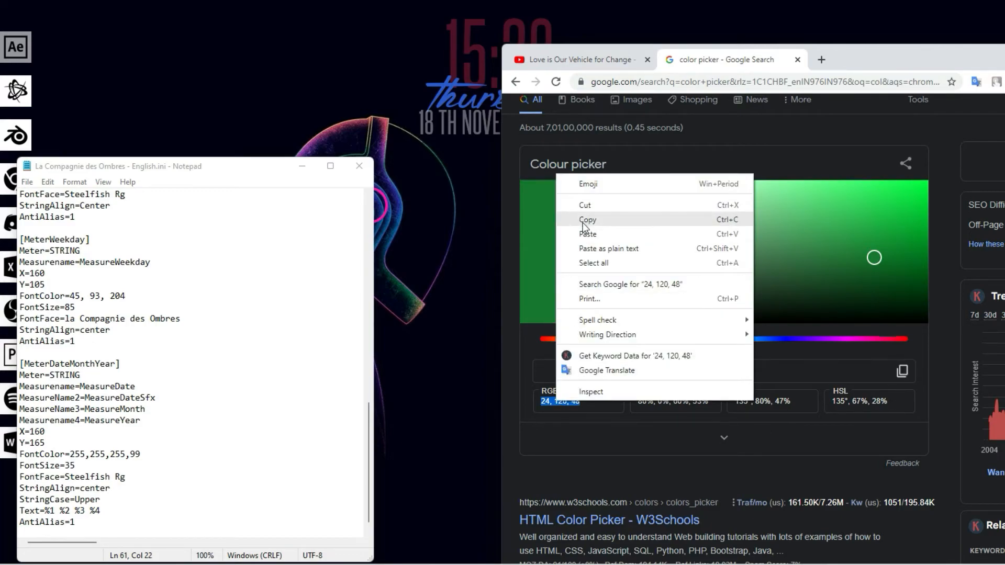
{"action": "left_click", "coordinate": [576, 220]}
Step: Replace the RGB part of the MeterDateMonthYear FontColor with 24, 120, 48, save the file and refresh the clock skin
{"action": "scroll", "coordinate": [157, 419], "scroll_direction": "down", "scroll_amount": 1}
{"action": "left_click_drag", "start_coordinate": [125, 443], "coordinate": [76, 451]}
{"action": "right_click", "coordinate": [76, 451]}
{"action": "left_click", "coordinate": [102, 301]}
{"action": "left_click", "coordinate": [27, 182]}
{"action": "left_click", "coordinate": [41, 231]}
{"action": "right_click", "coordinate": [451, 49]}
{"action": "left_click", "coordinate": [502, 155]}
Step: Pick the brighter green 19, 156, 53 in the colour picker and copy its RGB value
{"action": "left_click_drag", "start_coordinate": [875, 258], "coordinate": [897, 237]}
{"action": "left_click_drag", "start_coordinate": [582, 403], "coordinate": [540, 408]}
{"action": "right_click", "coordinate": [557, 407]}
{"action": "left_click", "coordinate": [589, 219]}
Step: Replace the RGB part of the MeterDateMonthYear FontColor with 19, 156, 53, keeping the opacity of 99, and save the file
{"action": "left_click_drag", "start_coordinate": [125, 445], "coordinate": [69, 444]}
{"action": "right_click", "coordinate": [82, 444]}
{"action": "left_click", "coordinate": [102, 301]}
{"action": "left_click", "coordinate": [27, 182]}
{"action": "left_click", "coordinate": [46, 239]}
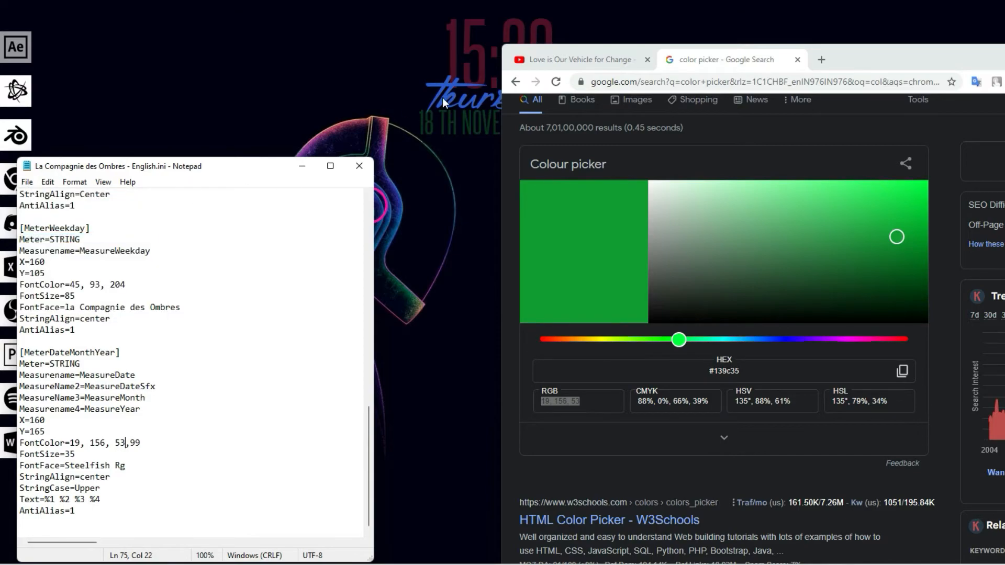
Step: Refresh the clock skin to apply the new date colour, close the Notepad file and clear the colour picker browser window off the desktop
{"action": "right_click", "coordinate": [444, 97]}
{"action": "left_click", "coordinate": [474, 205]}
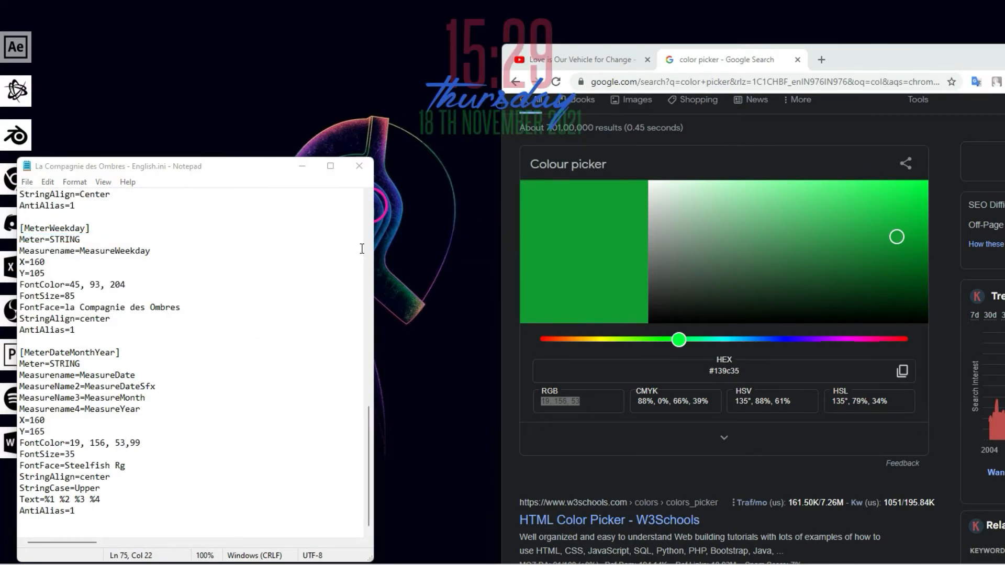
{"action": "left_click", "coordinate": [361, 169]}
{"action": "left_click_drag", "start_coordinate": [924, 61], "coordinate": [624, 81]}
{"action": "left_click", "coordinate": [497, 81]}
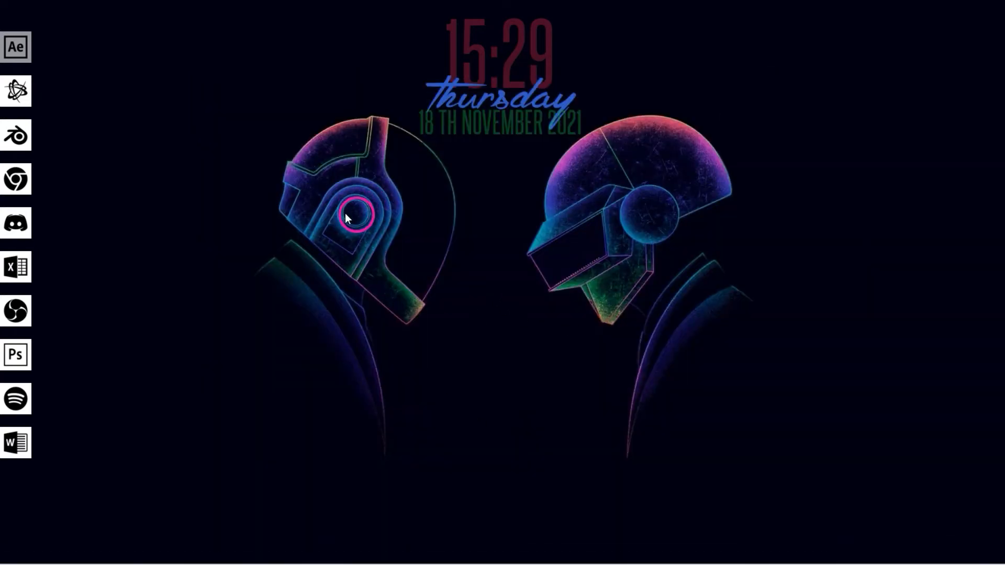
Step: Play the YouTube music track from an earlier point and minimise the browser to test the visualizers on the helmets
{"action": "mouse_move", "coordinate": [594, 559]}
{"action": "left_click", "coordinate": [544, 553]}
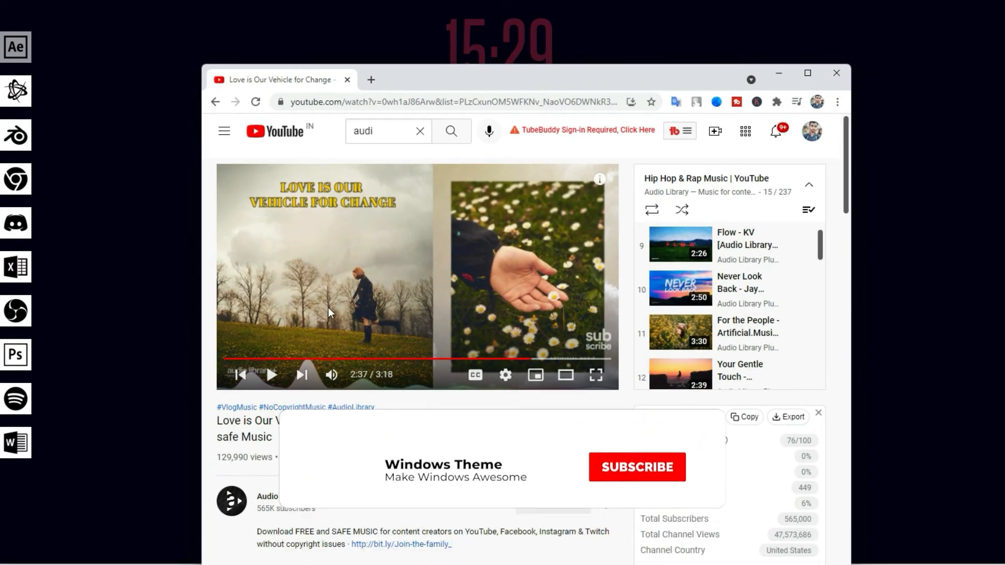
{"action": "left_click", "coordinate": [386, 359]}
{"action": "left_click", "coordinate": [381, 302]}
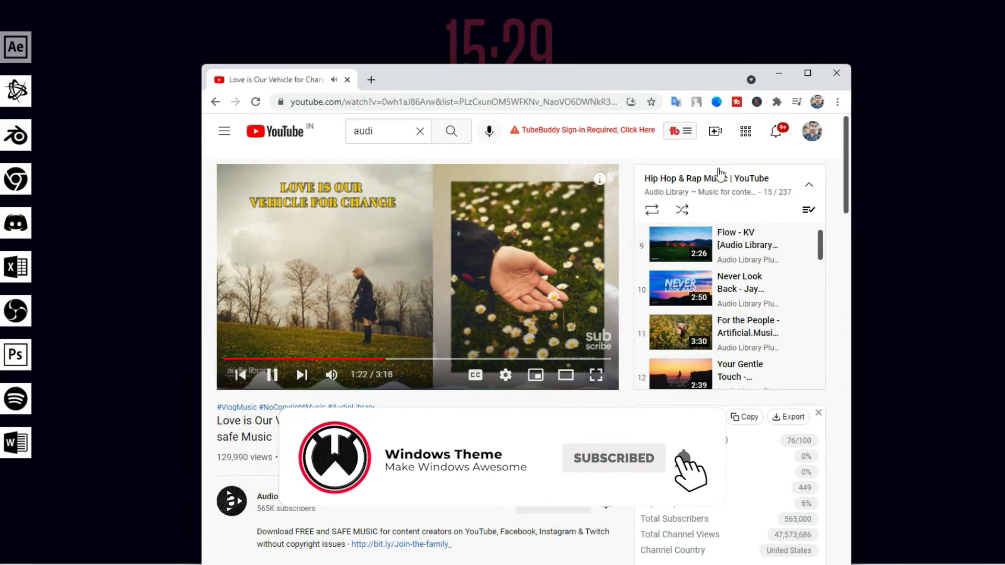
{"action": "left_click", "coordinate": [779, 74]}
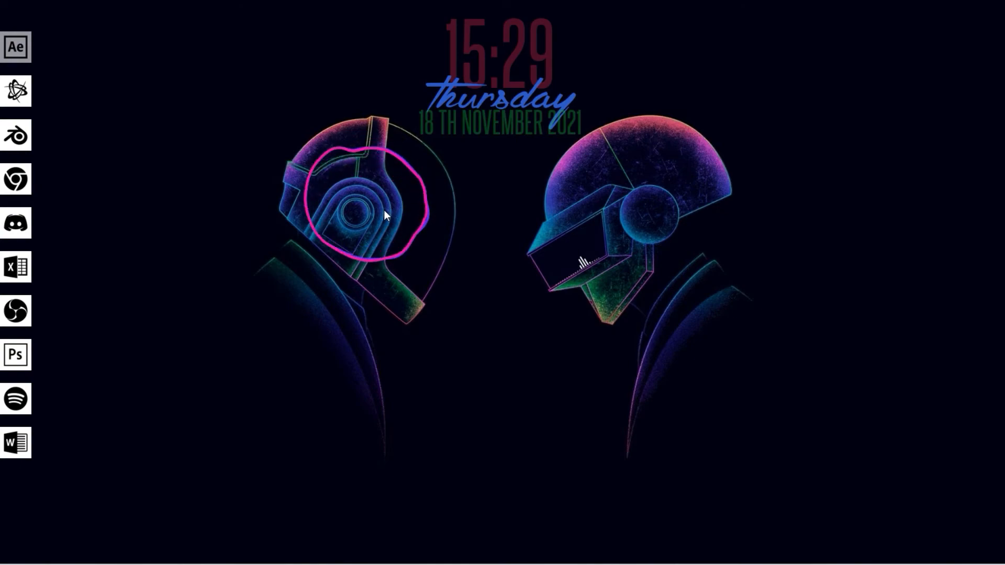
Step: Open the taskbar settings and close the Manage Rainmeter window
{"action": "mouse_move", "coordinate": [636, 563]}
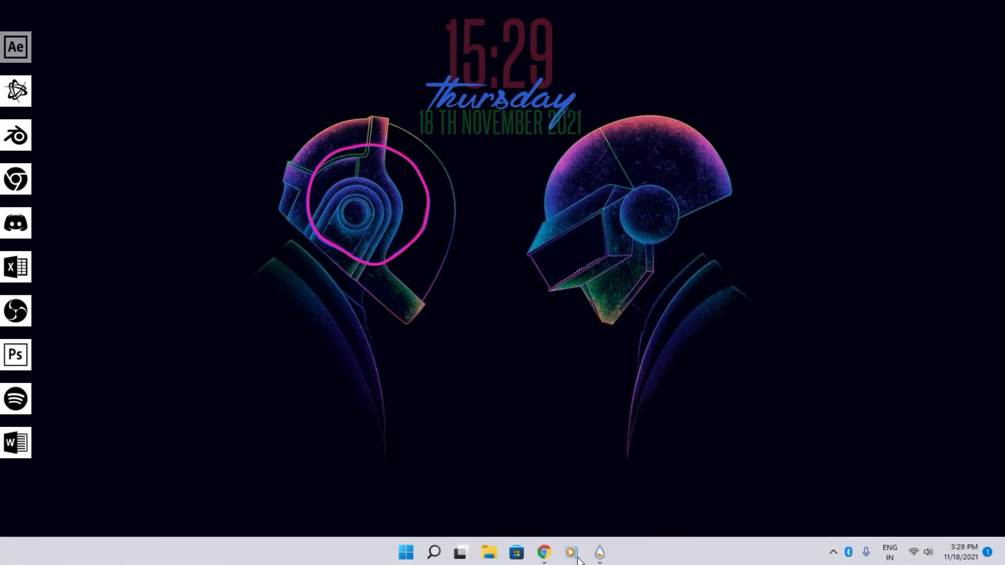
{"action": "right_click", "coordinate": [639, 559]}
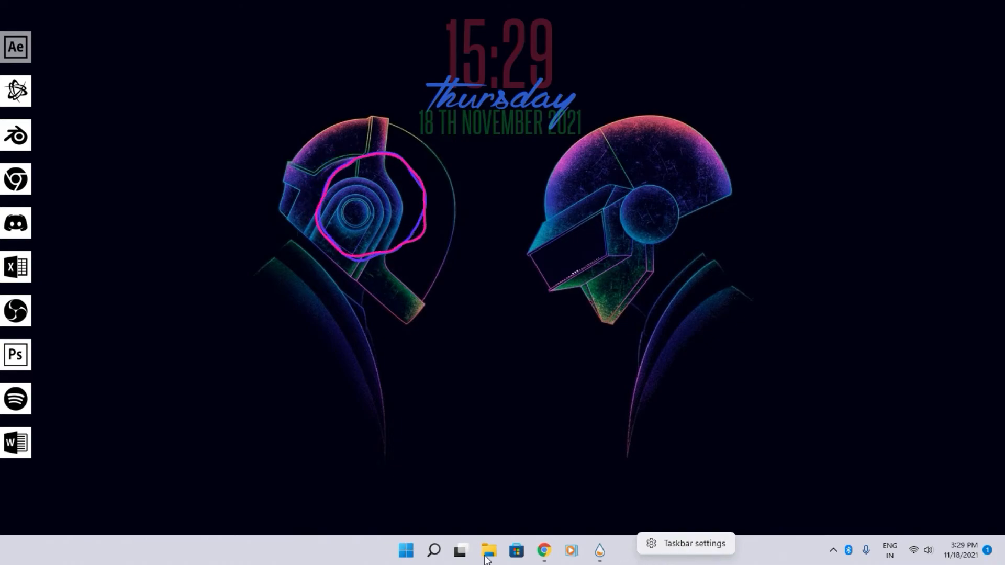
{"action": "left_click", "coordinate": [652, 544]}
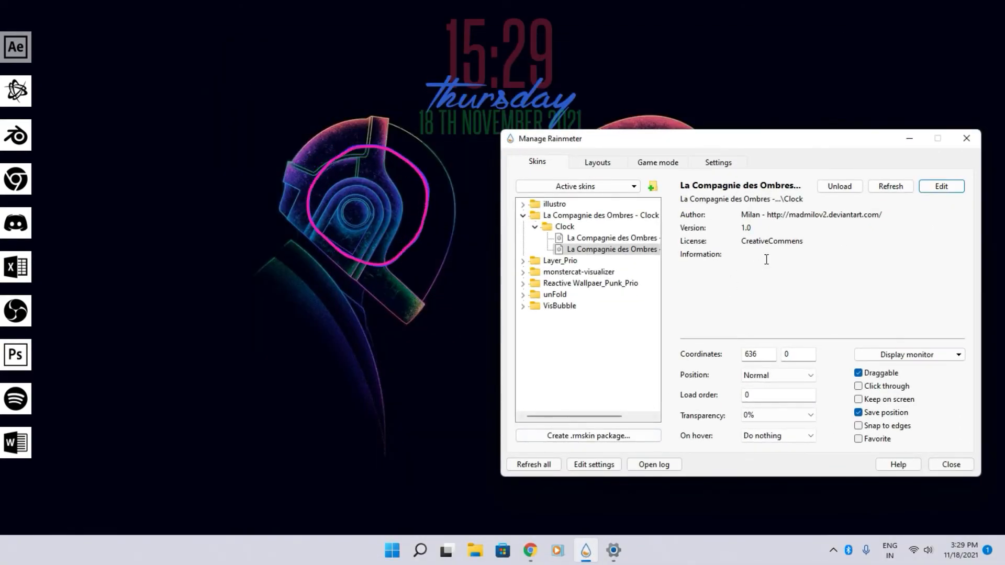
{"action": "left_click", "coordinate": [967, 138]}
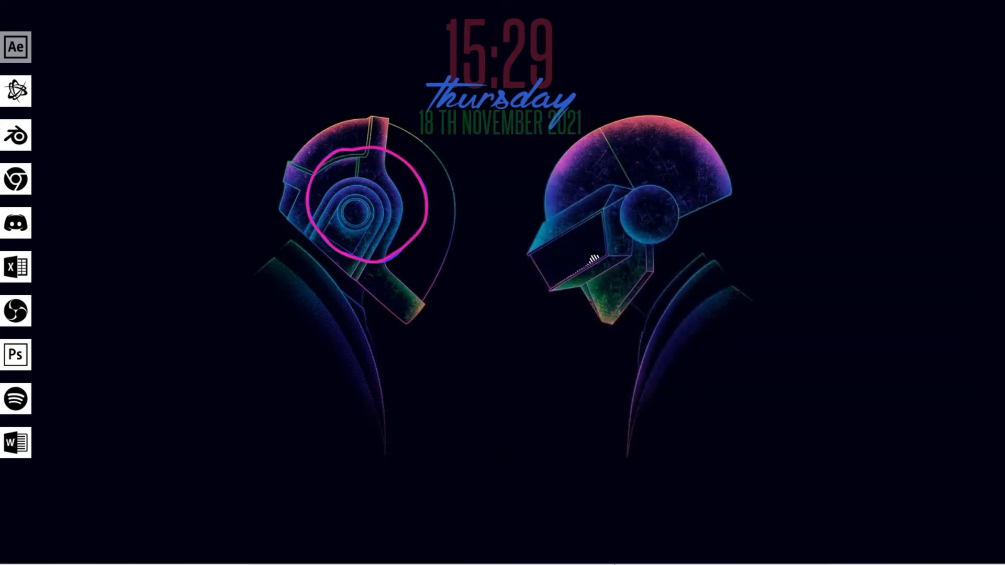
Step: Bring up the taskbar settings page and look through its options down to Taskbar behaviours
{"action": "left_click", "coordinate": [598, 553]}
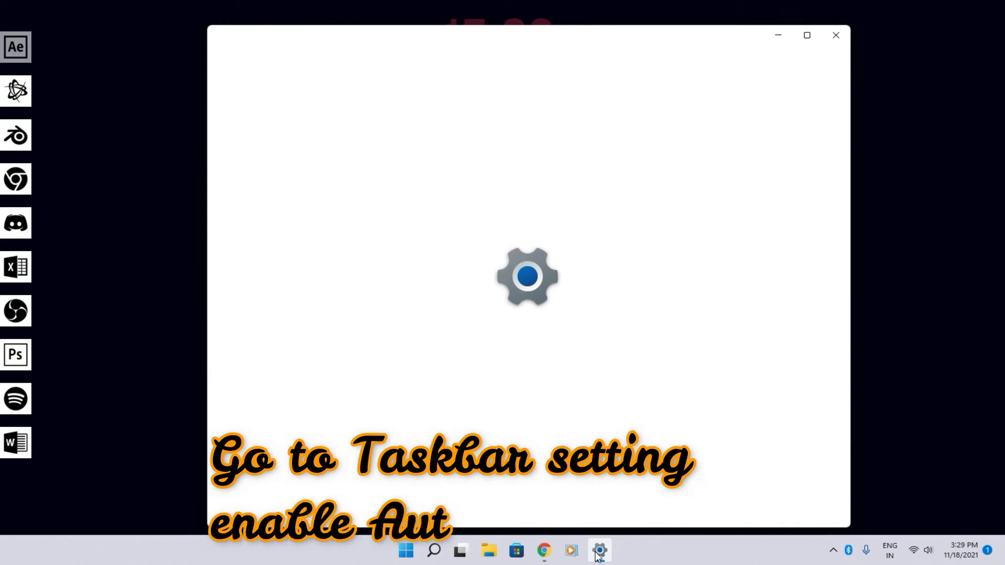
{"action": "left_click", "coordinate": [779, 36]}
{"action": "mouse_move", "coordinate": [637, 557]}
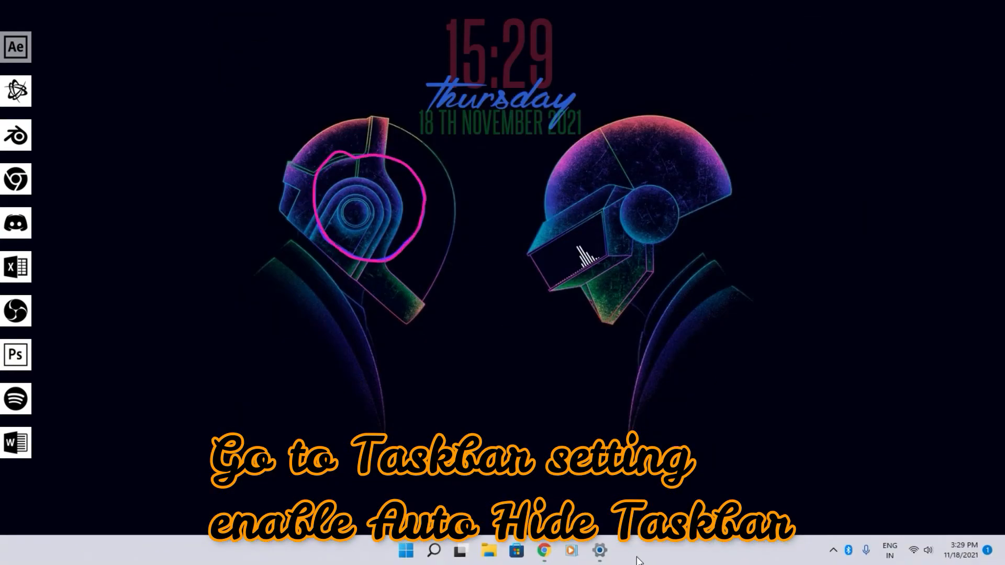
{"action": "left_click", "coordinate": [601, 546]}
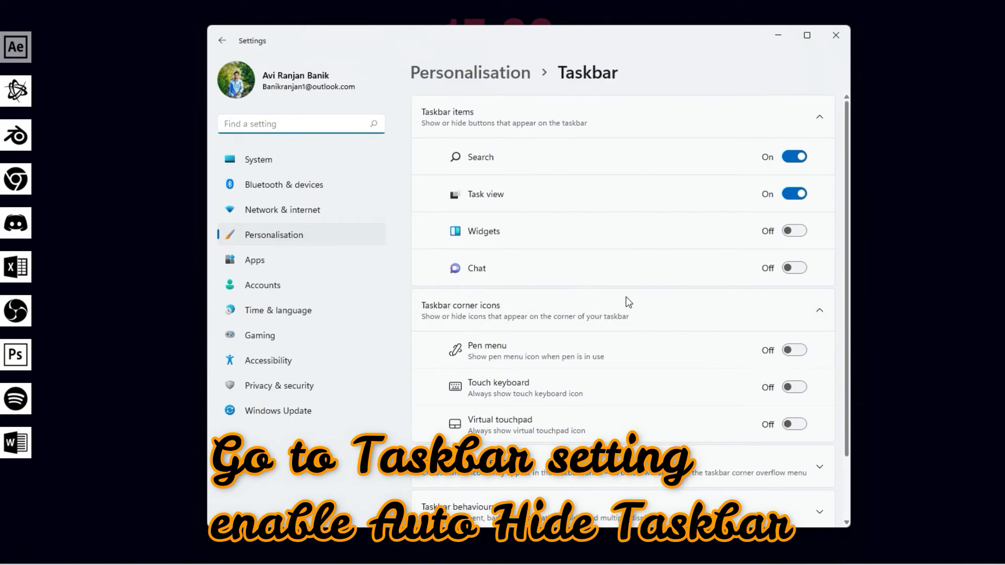
{"action": "scroll", "coordinate": [628, 298], "scroll_direction": "down", "scroll_amount": 2}
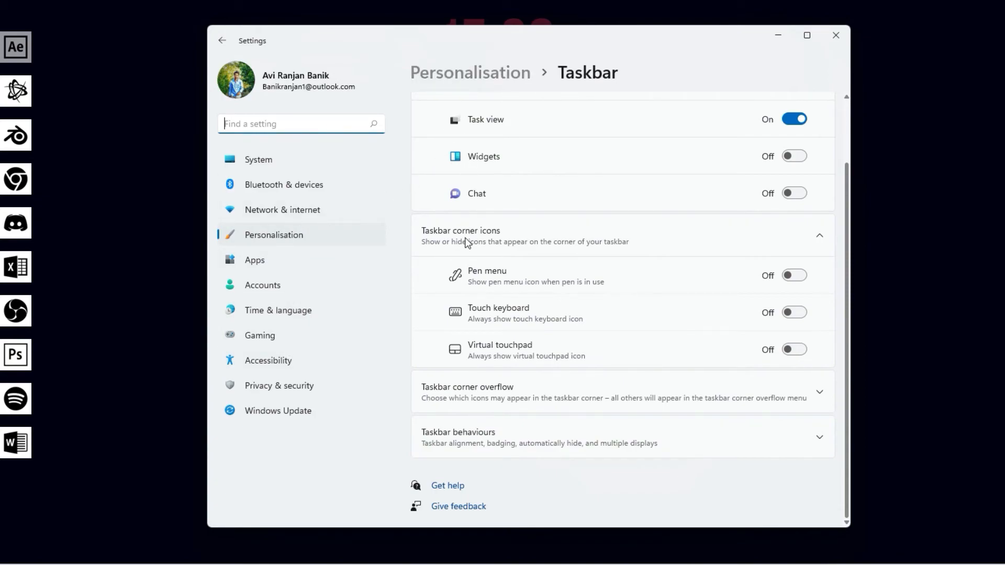
Step: Open the Colours page of the Personalisation settings and choose the darker blue at the end of the second Windows colours row as accent
{"action": "left_click", "coordinate": [461, 76]}
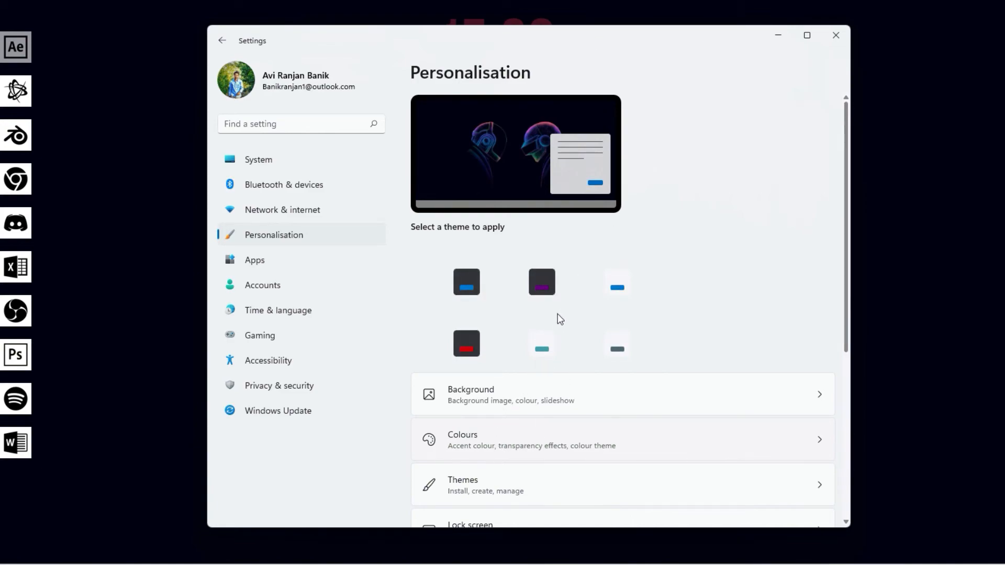
{"action": "left_click", "coordinate": [492, 442]}
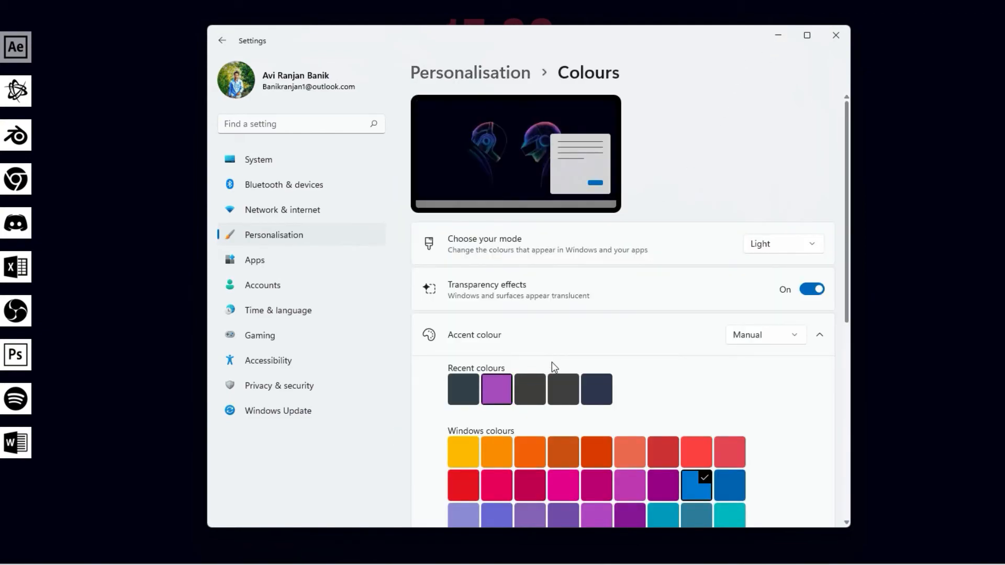
{"action": "scroll", "coordinate": [552, 363], "scroll_direction": "down", "scroll_amount": 2}
{"action": "left_click_drag", "start_coordinate": [540, 40], "coordinate": [582, 170]}
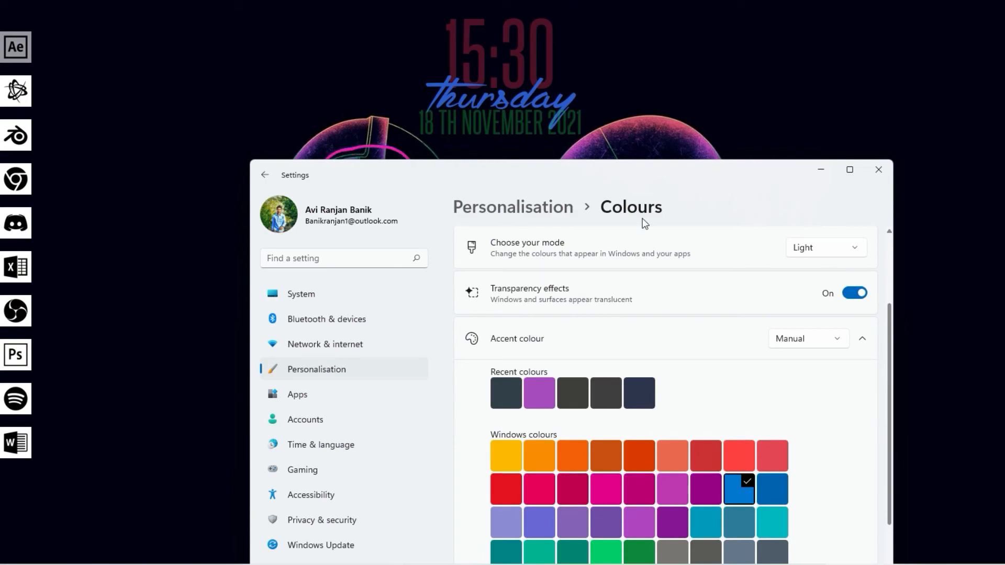
{"action": "scroll", "coordinate": [679, 348], "scroll_direction": "down", "scroll_amount": 3}
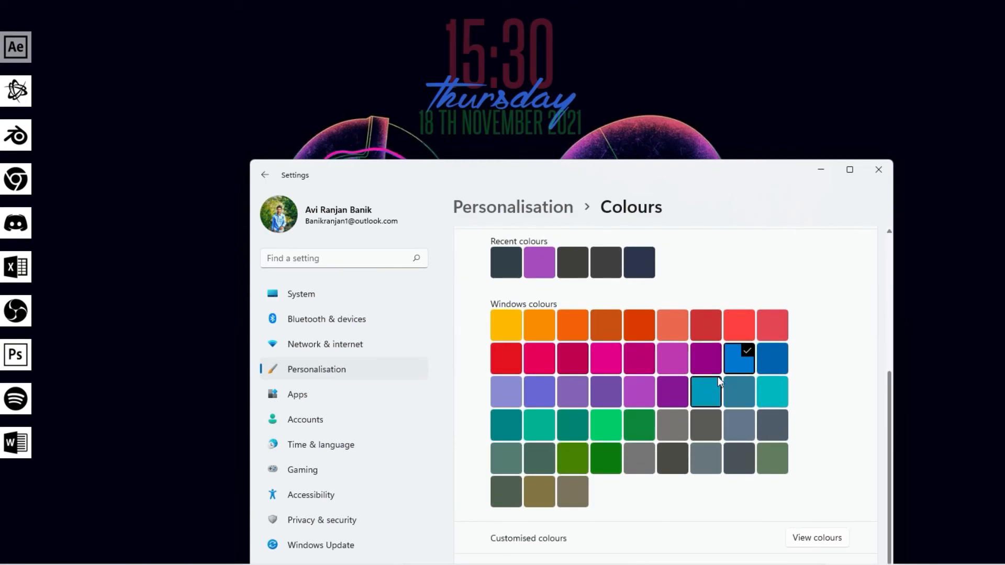
{"action": "left_click", "coordinate": [764, 359]}
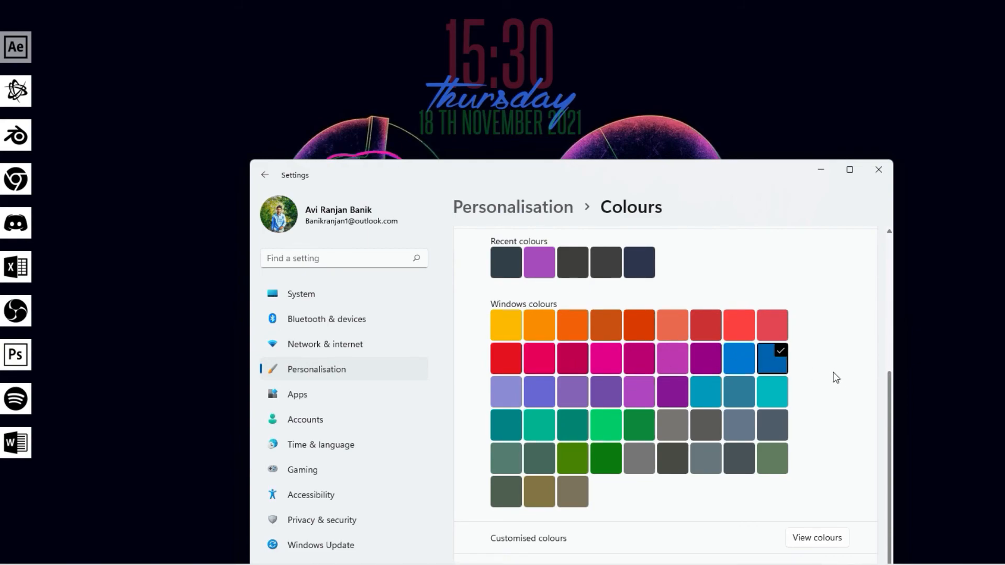
{"action": "scroll", "coordinate": [836, 385], "scroll_direction": "down", "scroll_amount": 2}
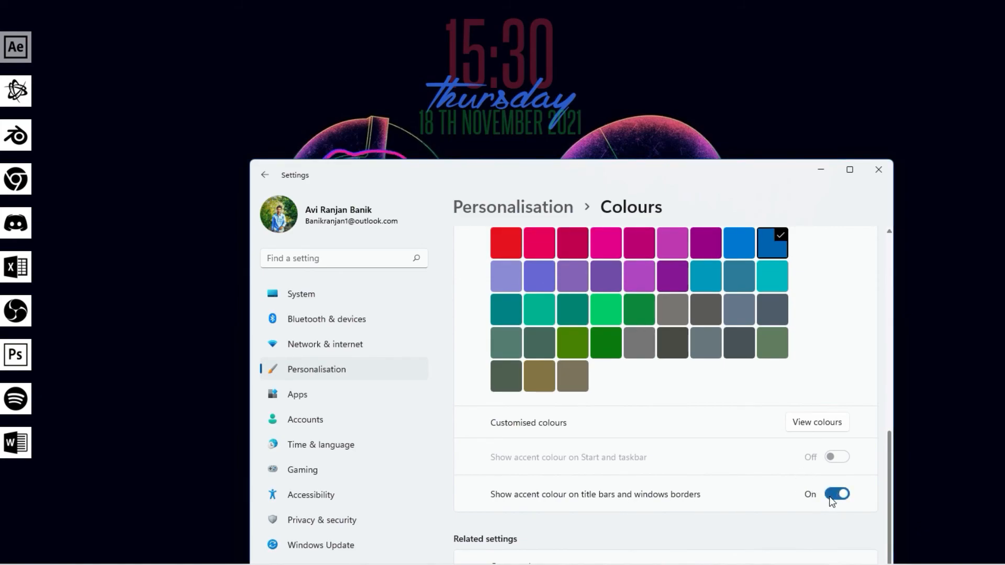
{"action": "mouse_move", "coordinate": [534, 545]}
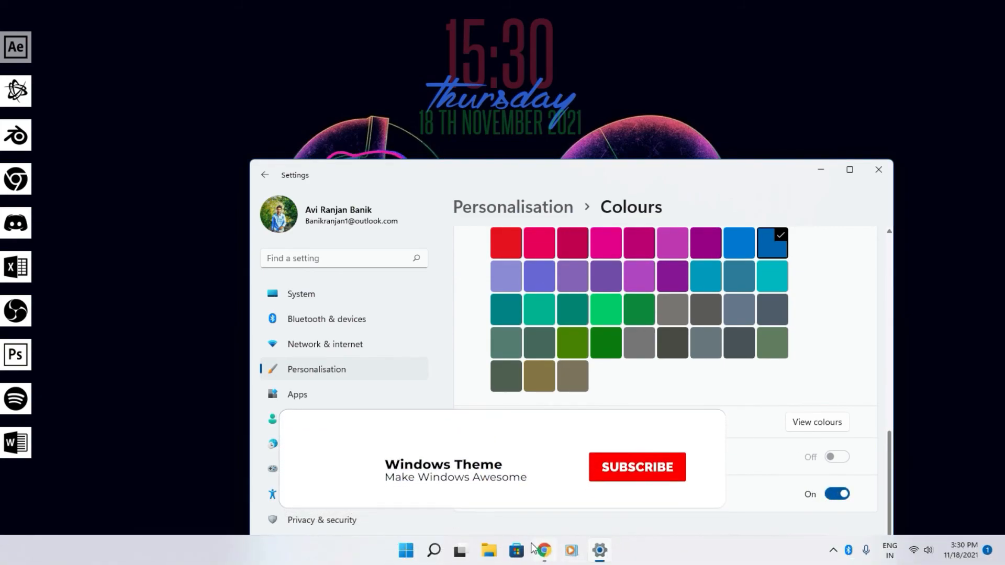
Step: Set the Windows colour mode to Dark, leaving the accent colour on Manual, and close the settings
{"action": "scroll", "coordinate": [709, 341], "scroll_direction": "up", "scroll_amount": 6}
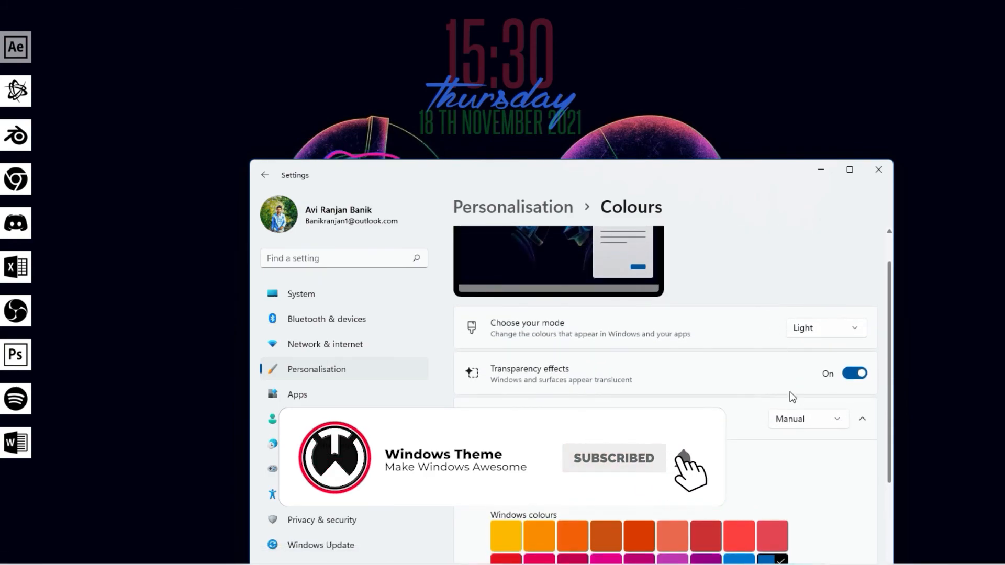
{"action": "left_click", "coordinate": [779, 419]}
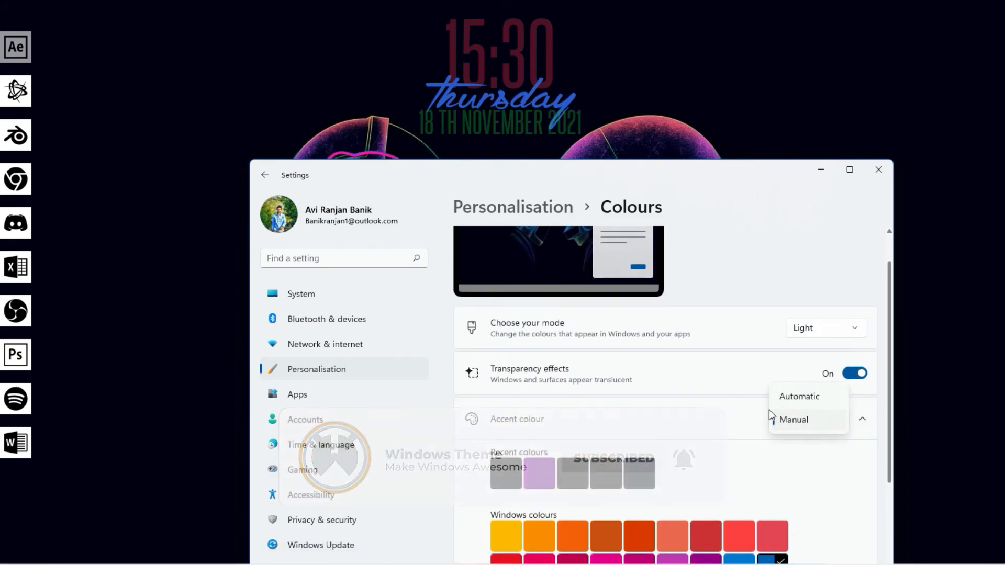
{"action": "left_click", "coordinate": [754, 390]}
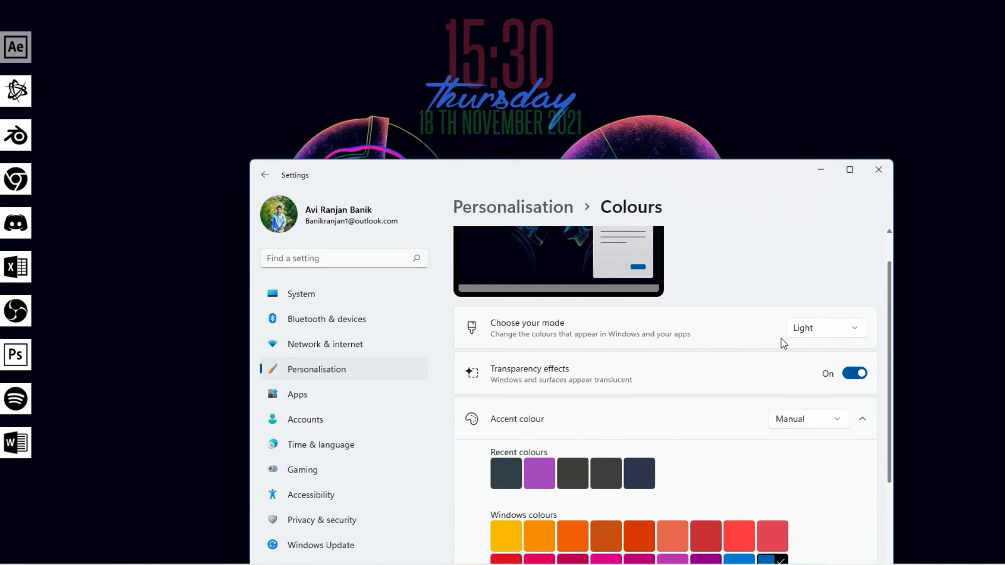
{"action": "left_click", "coordinate": [812, 328]}
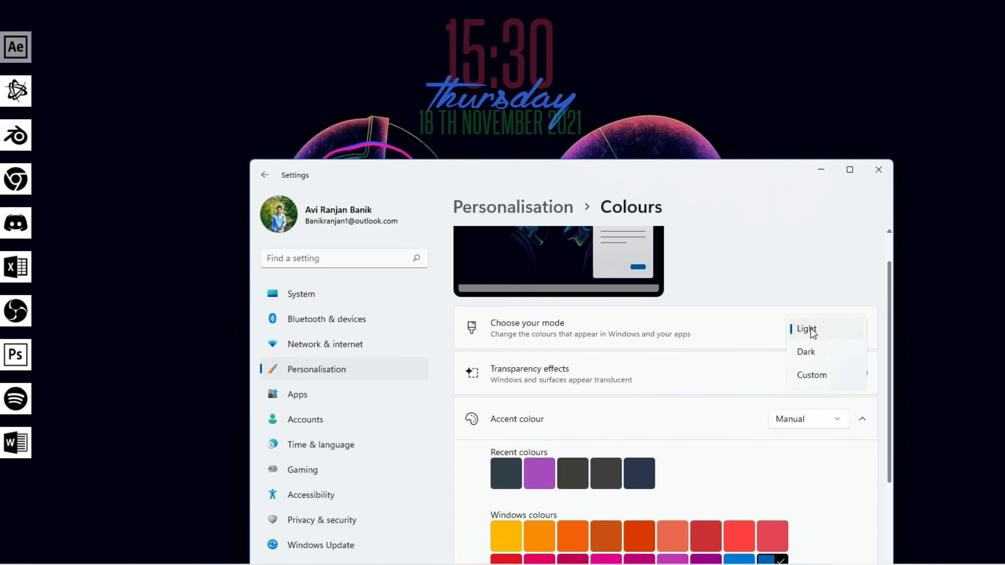
{"action": "left_click", "coordinate": [806, 375]}
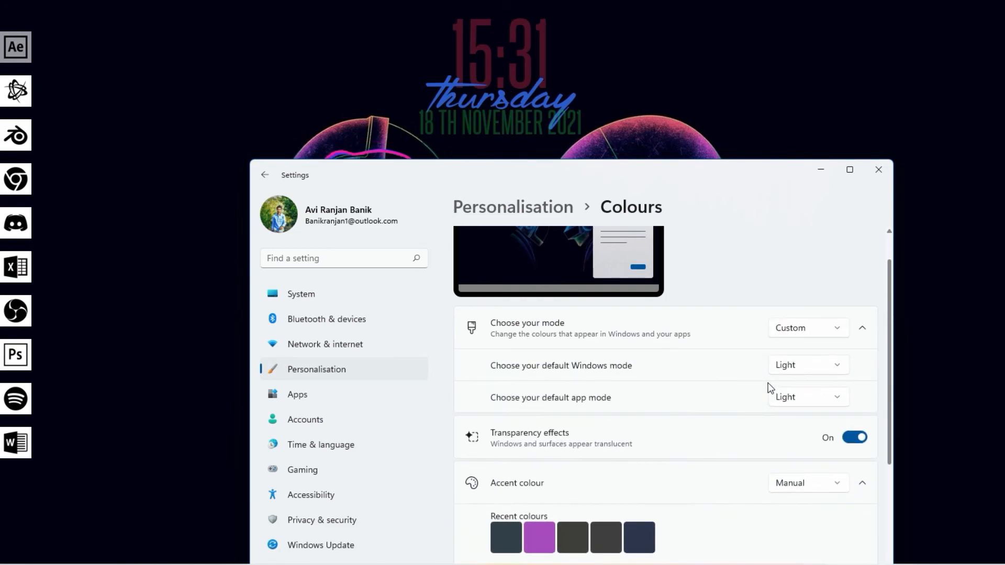
{"action": "left_click", "coordinate": [807, 327]}
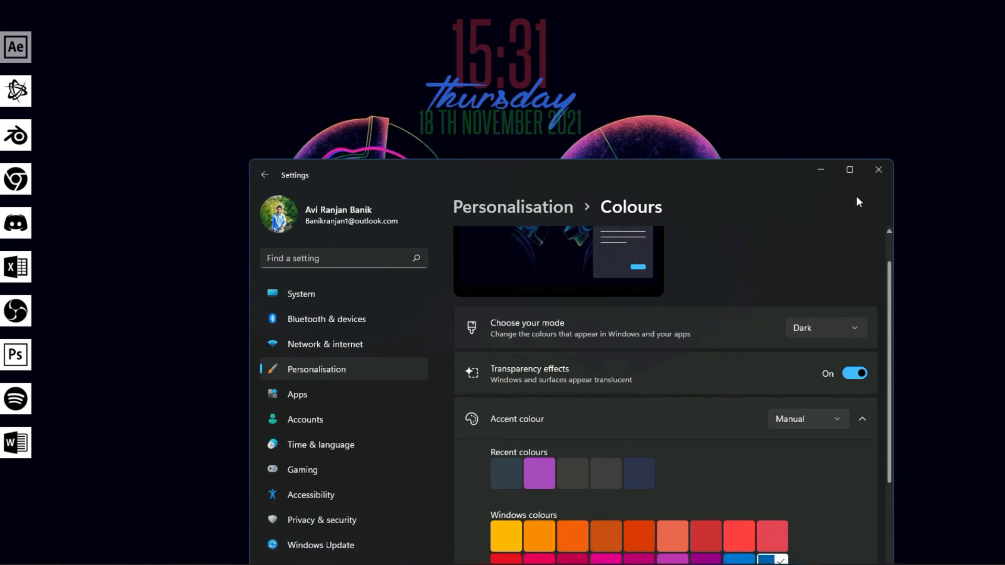
{"action": "left_click", "coordinate": [879, 168]}
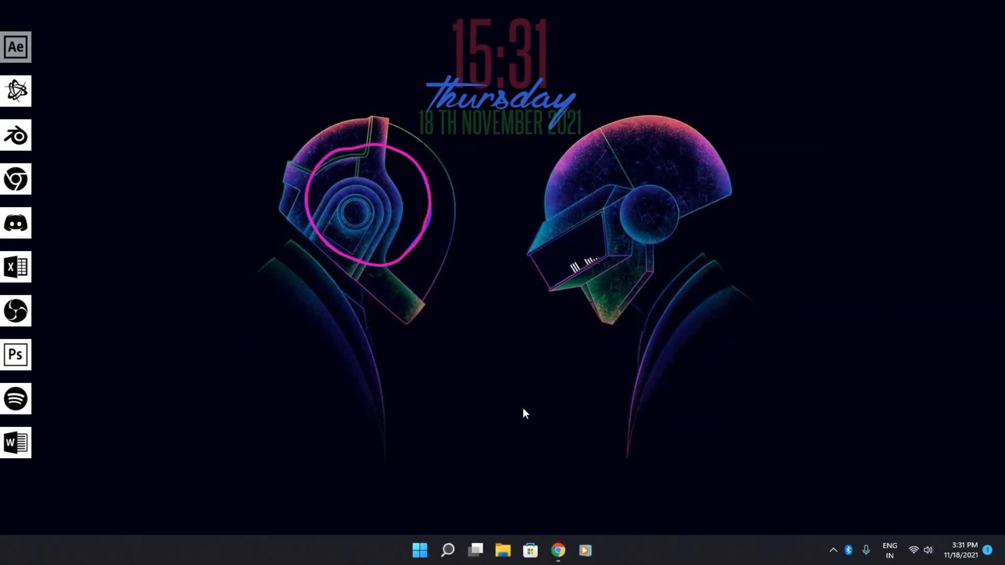